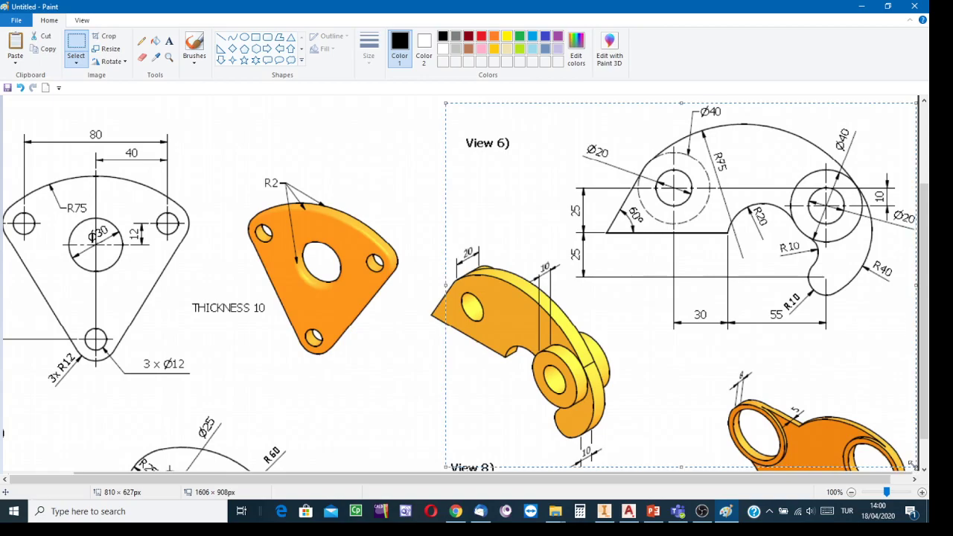
Crop the worksheet image to the 810 × 627px View 6 part and begin saving it as a new picture
click(110, 39)
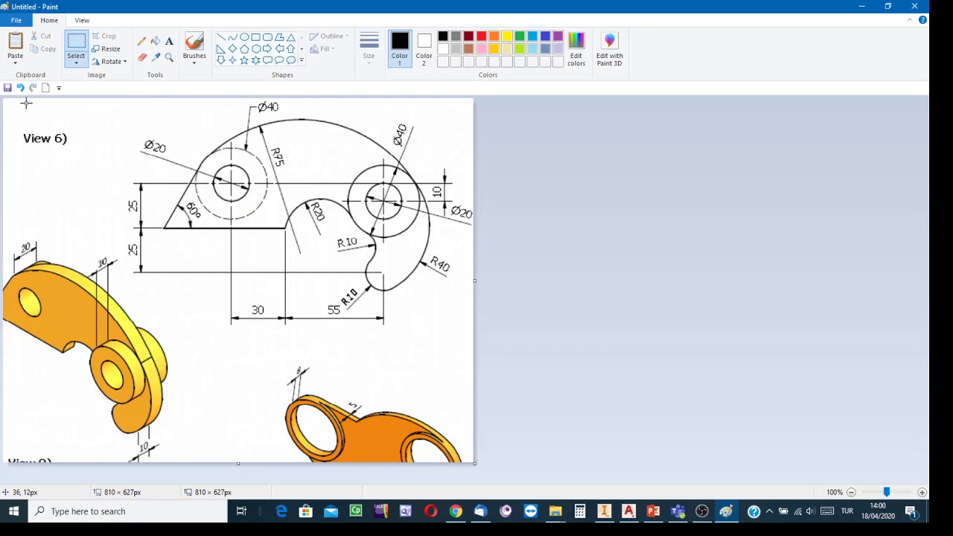
click(15, 22)
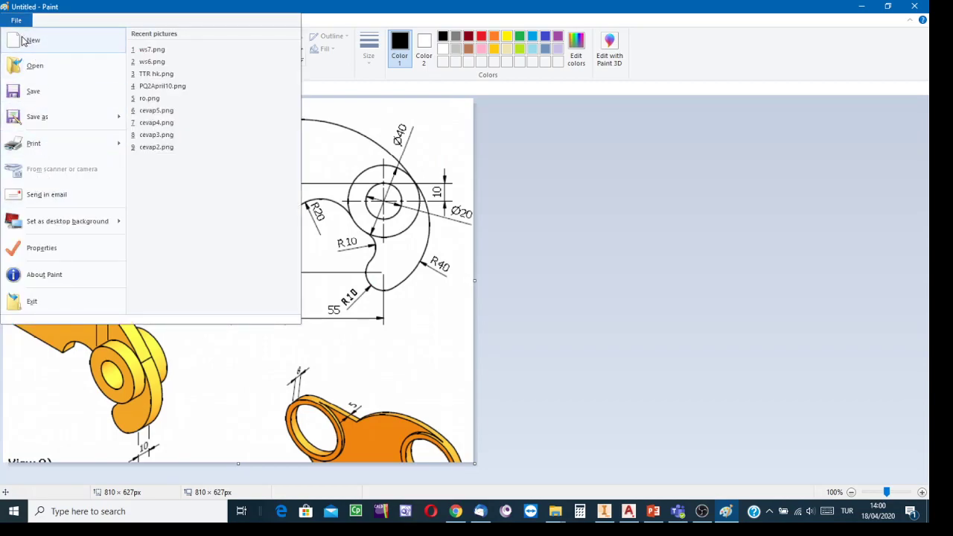
click(41, 119)
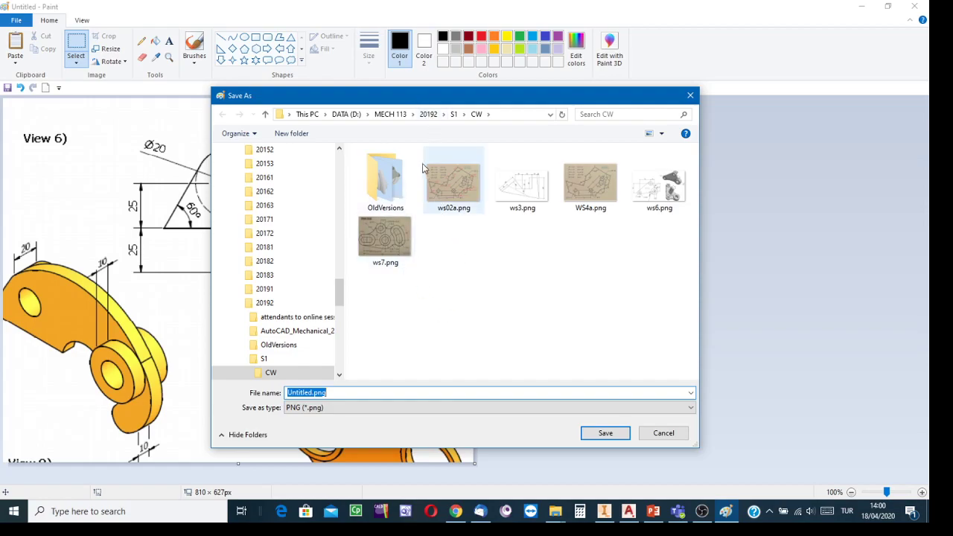
Save the cropped picture as ws10v6.png in D:\CVE 101\2019-2\CW
click(347, 114)
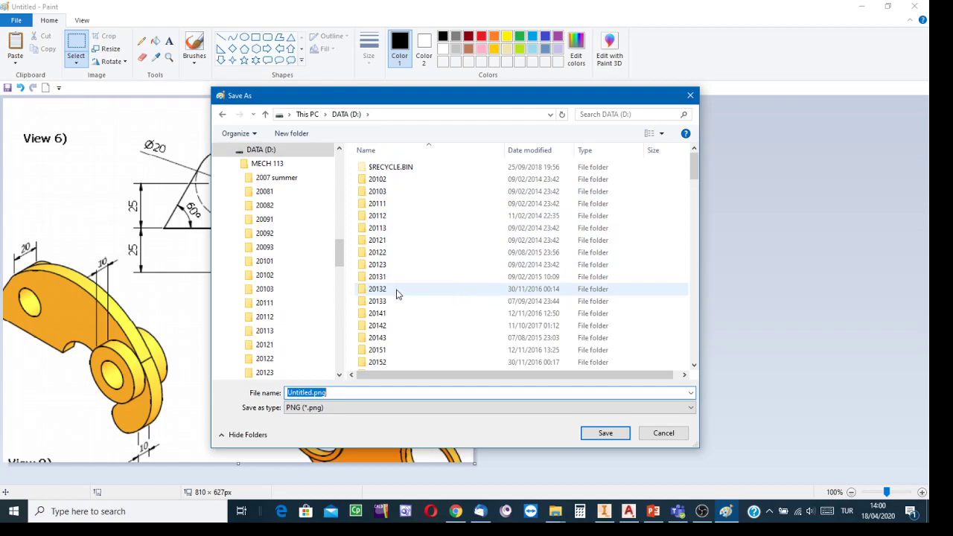
scroll(406, 313, down, 10)
scroll(417, 327, down, 6)
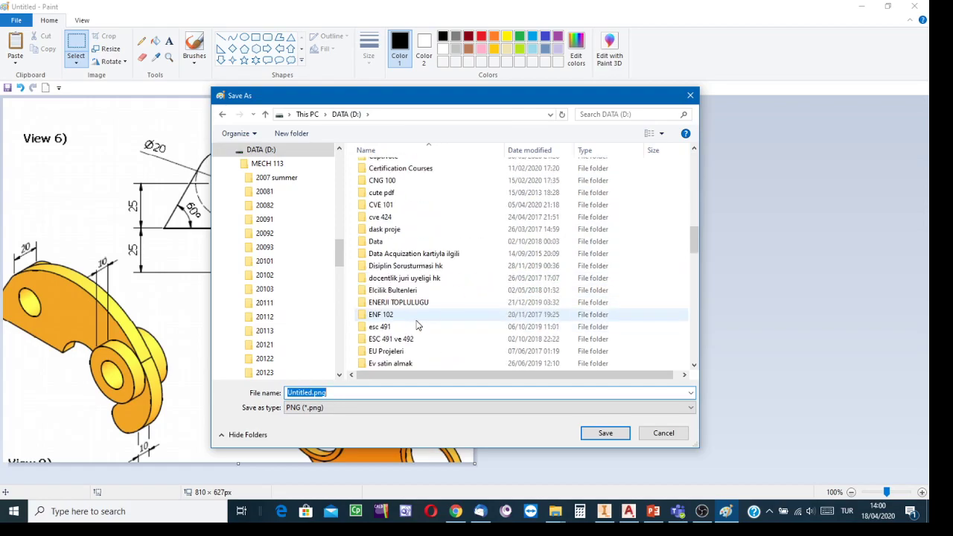
scroll(415, 321, up, 3)
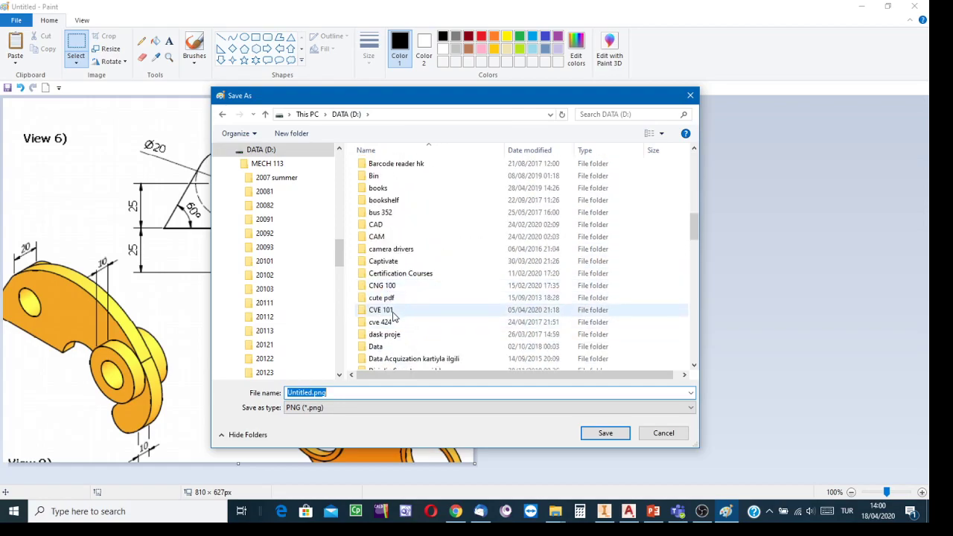
double_click(383, 310)
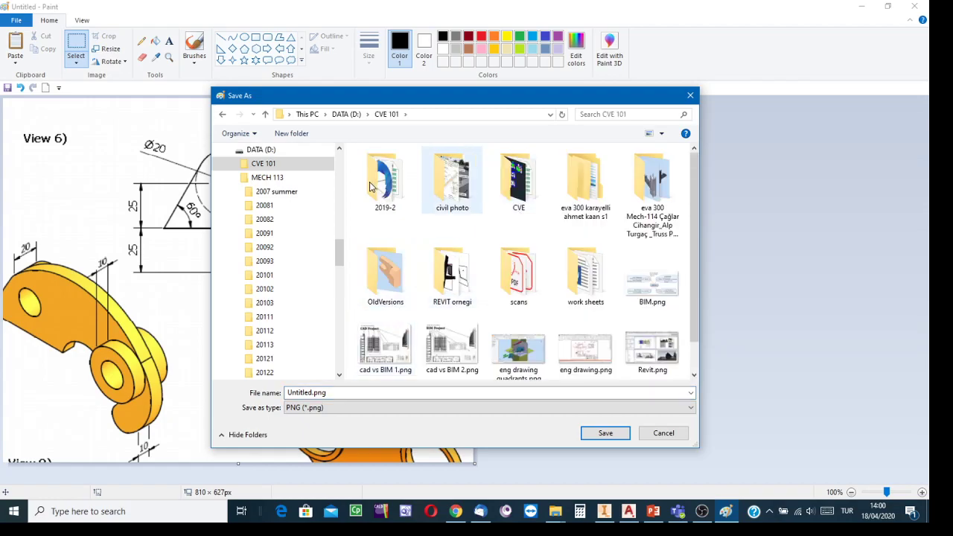
double_click(375, 182)
double_click(396, 192)
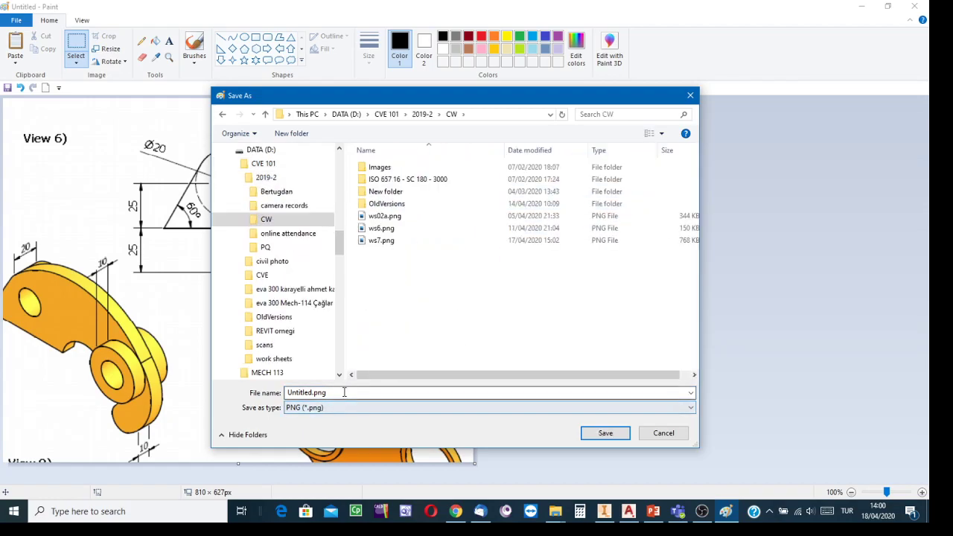
text(ws)
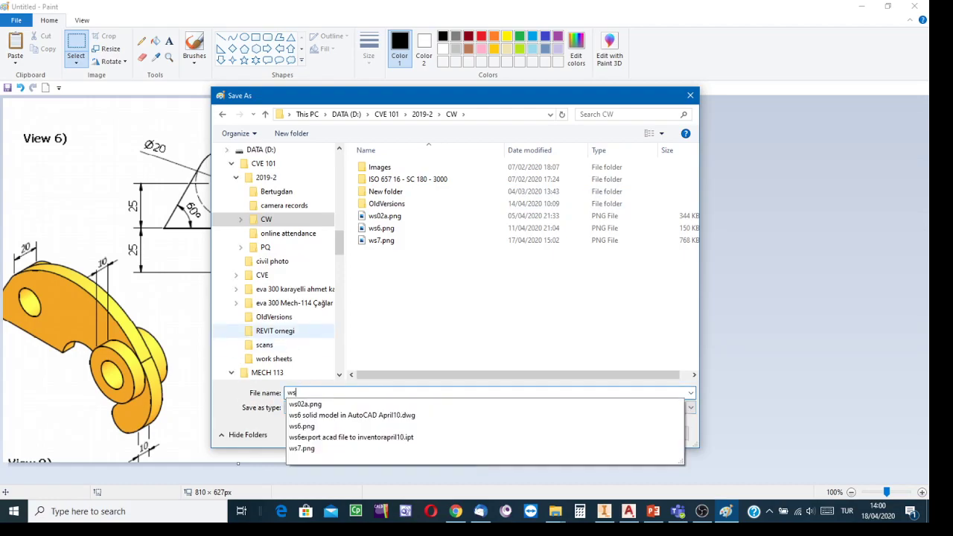
text(10v6)
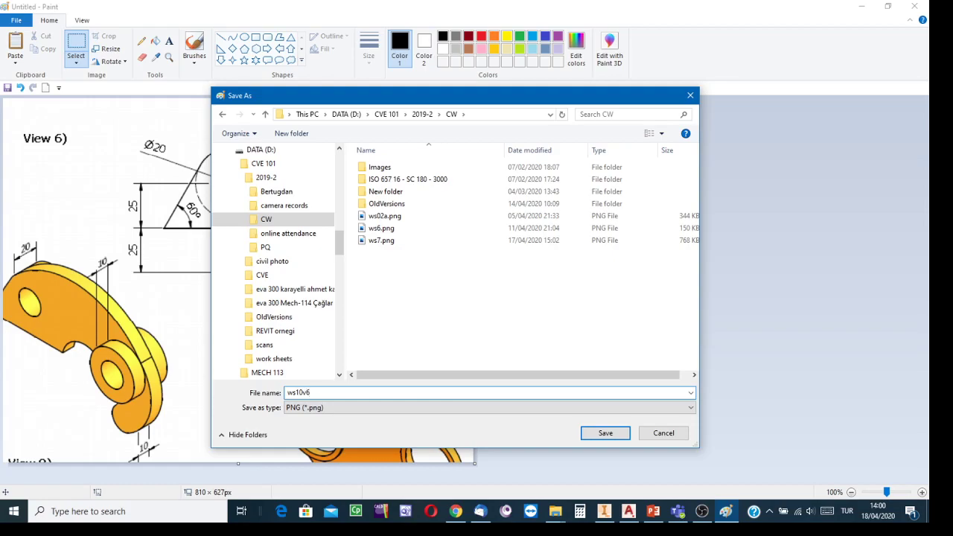
click(607, 434)
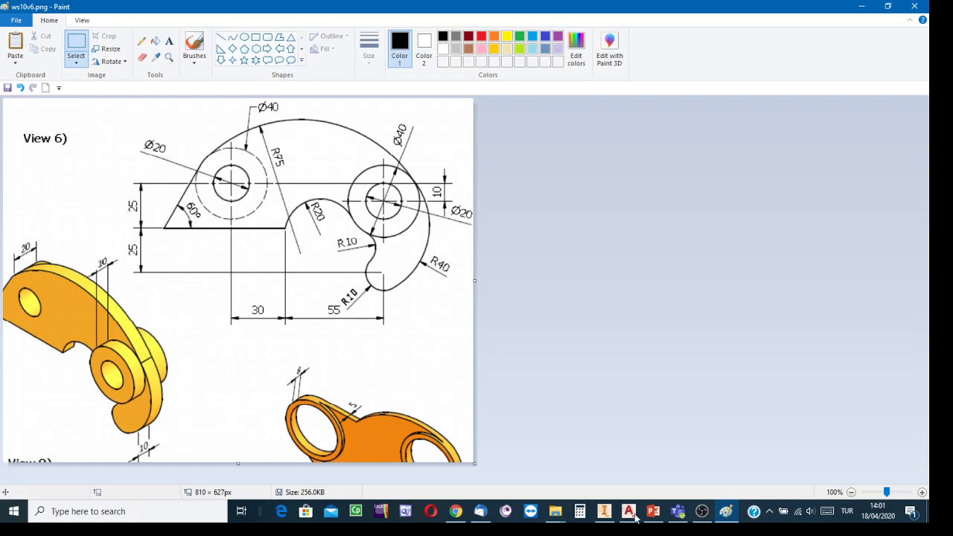
Close the ws2b.png tab in Chrome and return to the AutoCAD A3 drawing
click(920, 7)
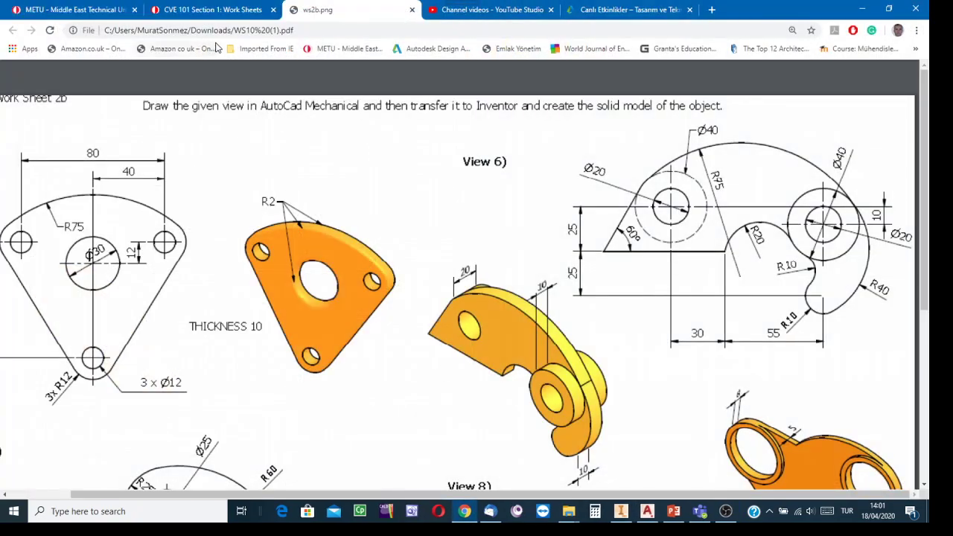
click(412, 11)
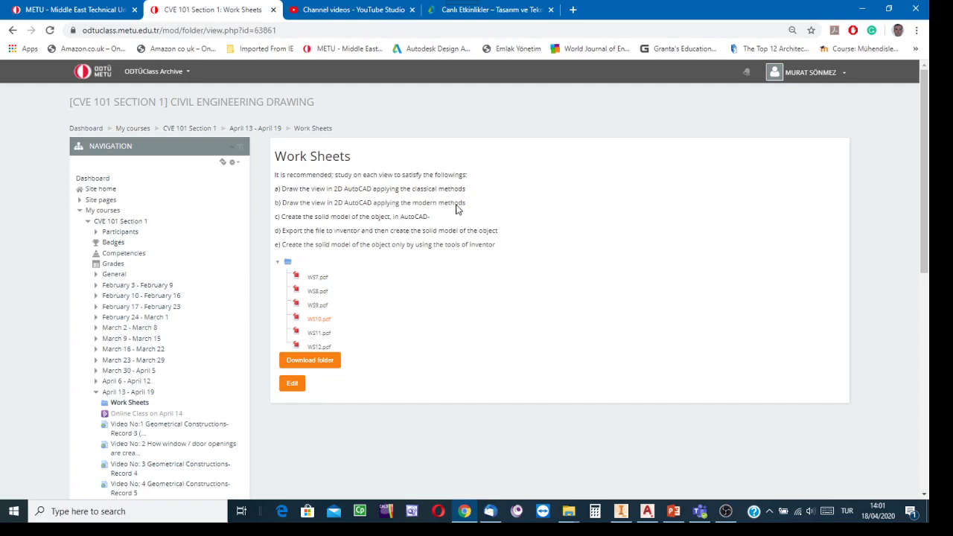
click(647, 510)
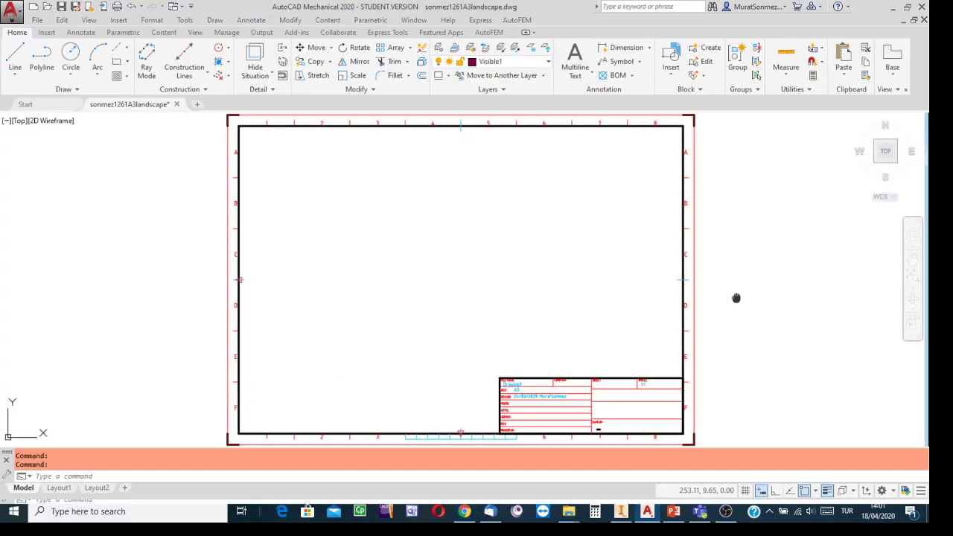
Pan the A3 sheet to the left to leave empty space on its right
middle_drag(736, 297, 514, 304)
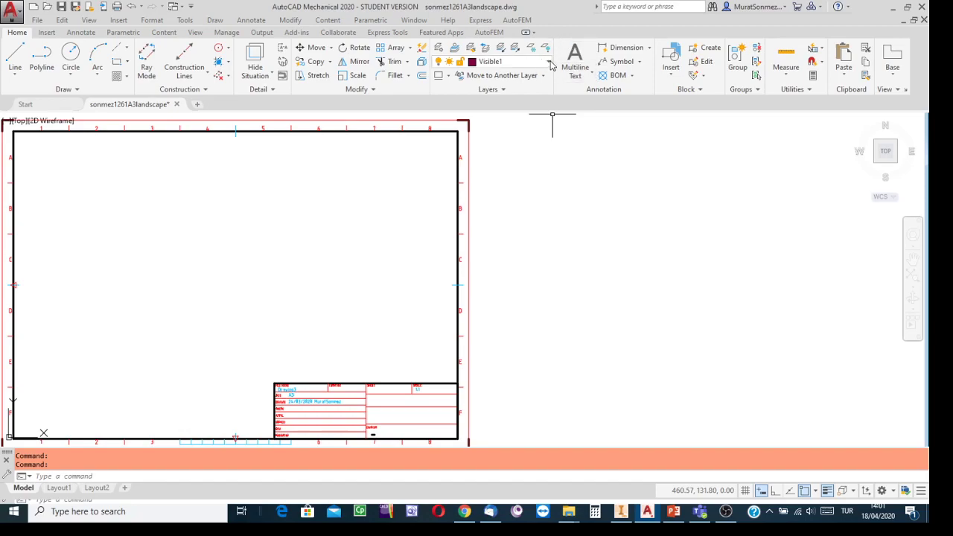
In File Explorer, open the CVE 101\2019-2\CW folder on drive D
mouse_move(571, 513)
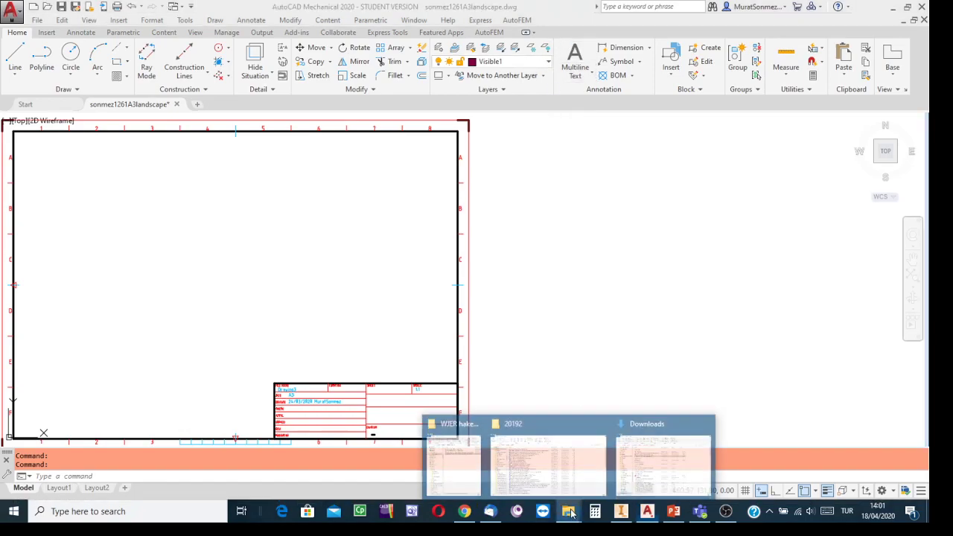
mouse_move(550, 469)
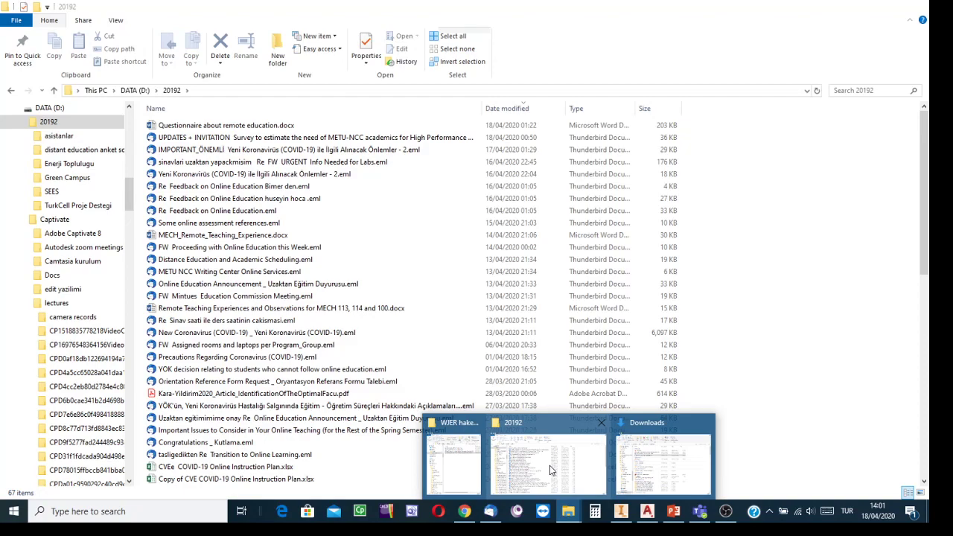
click(549, 465)
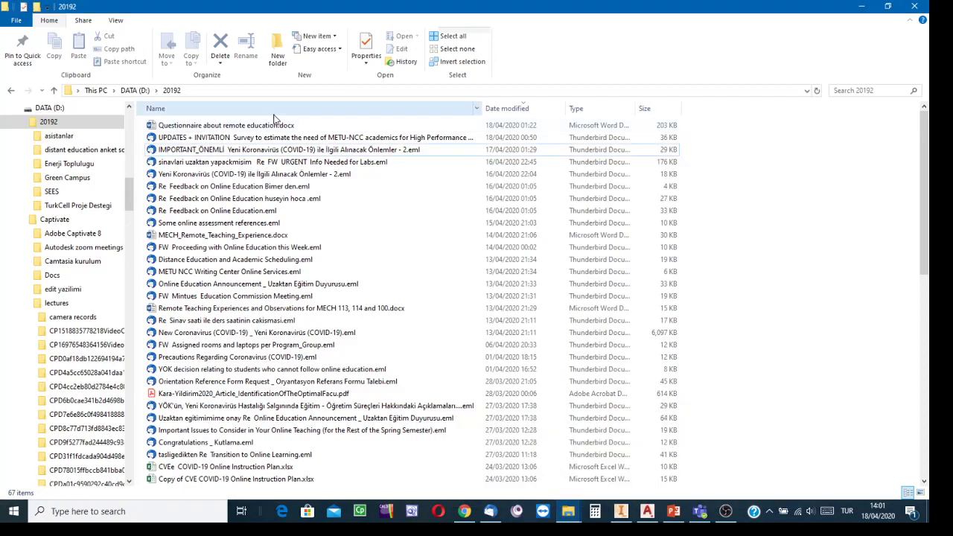
click(134, 90)
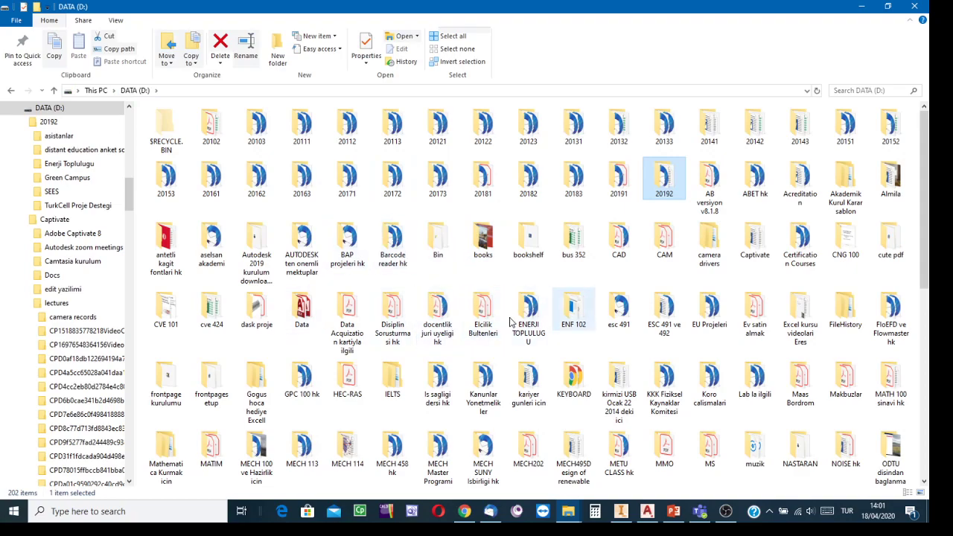
click(172, 313)
double_click(172, 312)
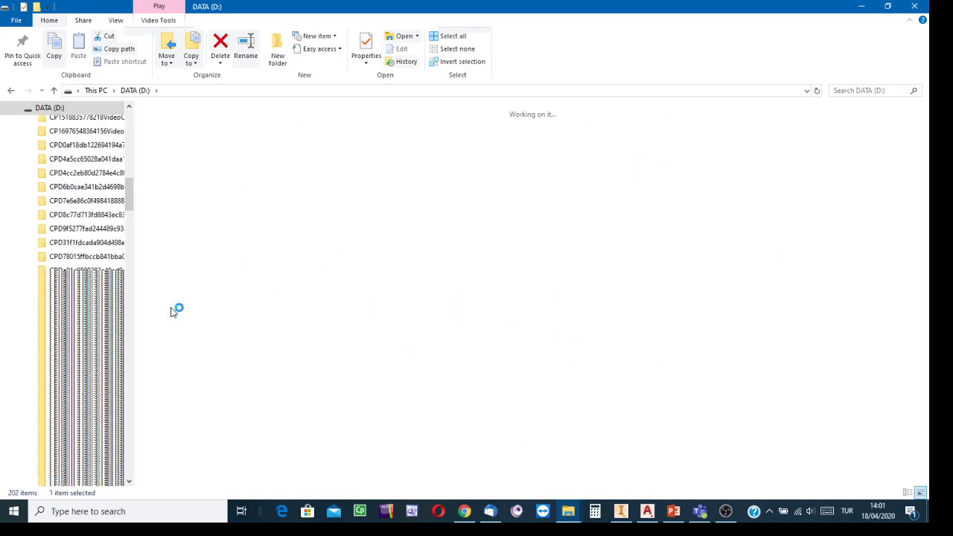
double_click(183, 162)
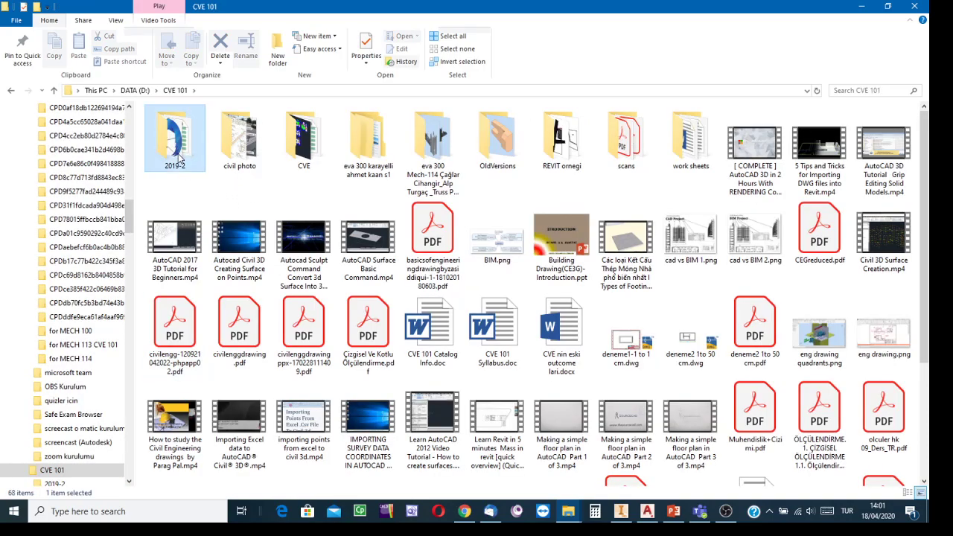
double_click(176, 152)
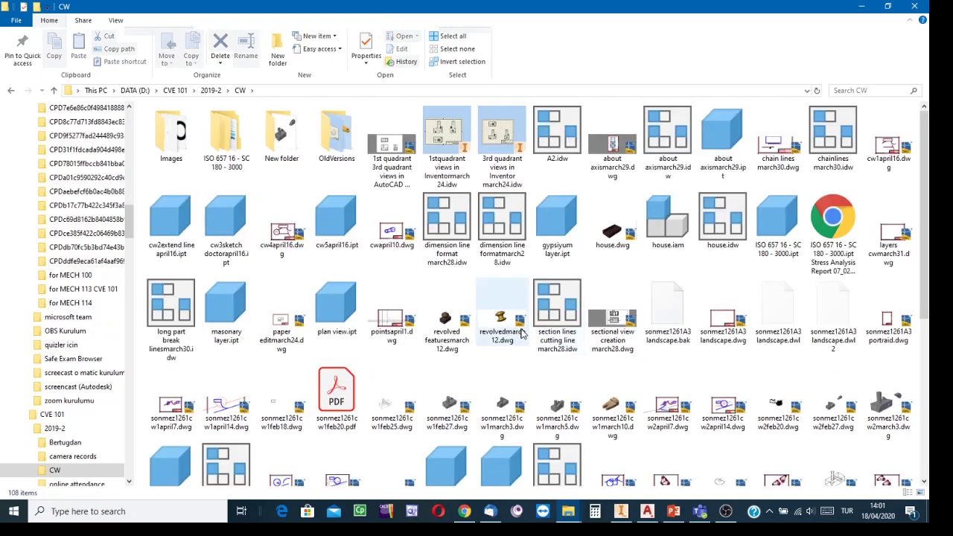
scroll(716, 393, down, 3)
scroll(716, 393, down, 2)
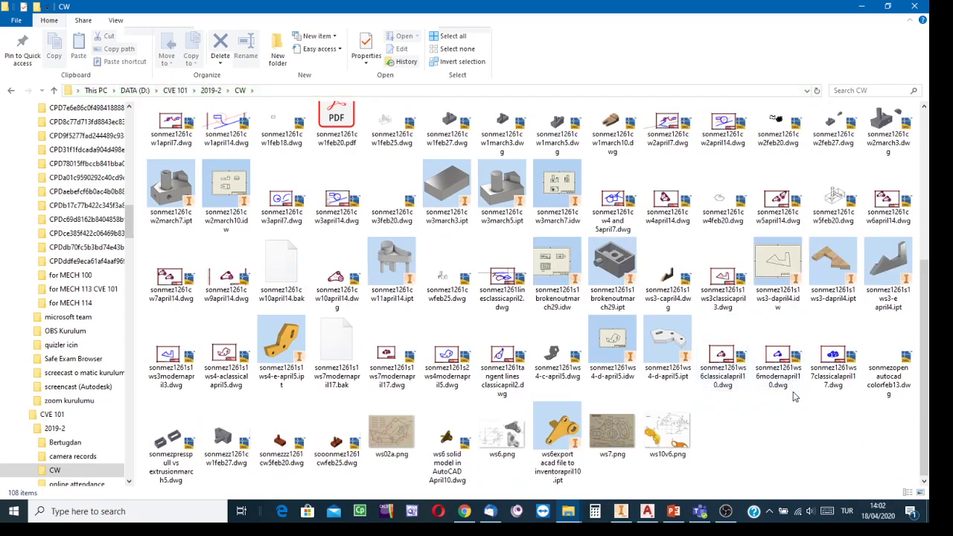
Copy ws10v6.png and bring the AutoCAD drawing back to the front
click(661, 437)
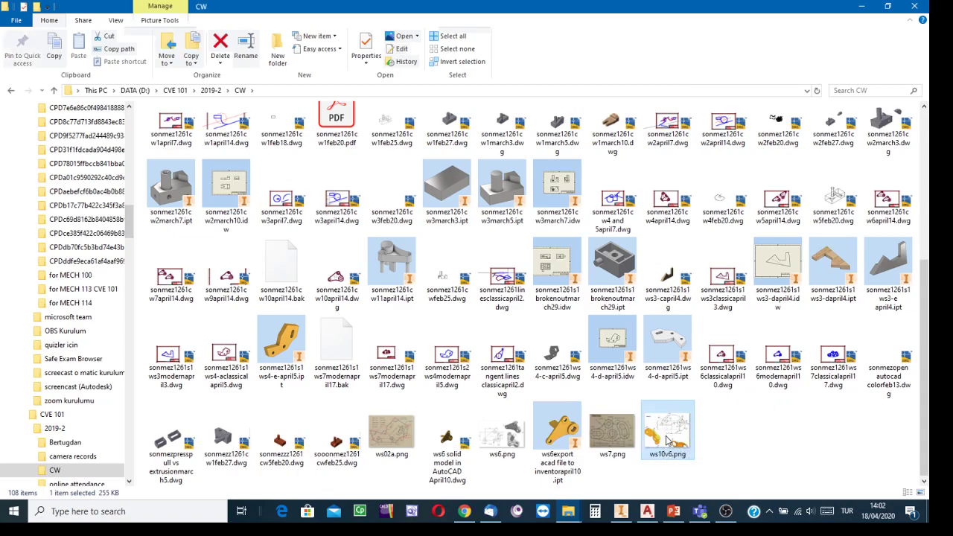
right_click(665, 445)
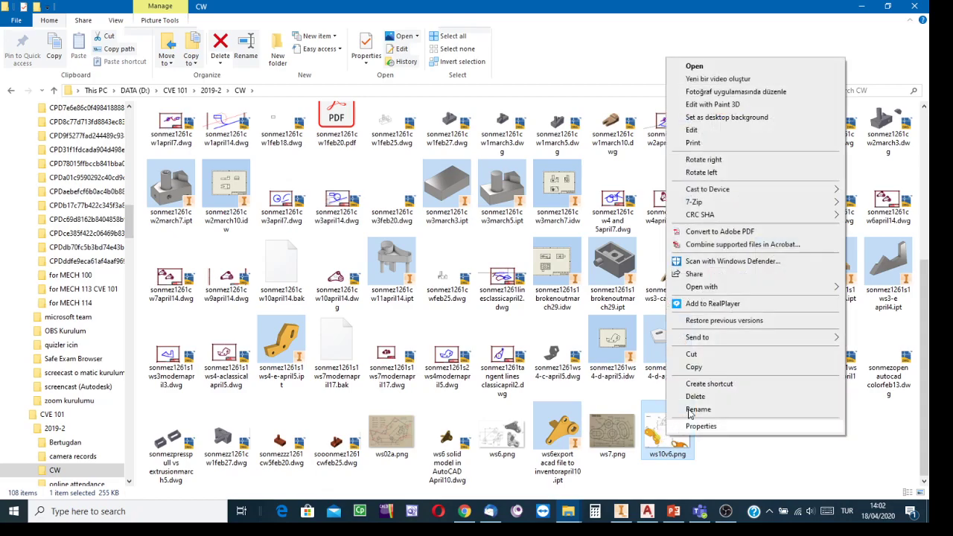
click(694, 367)
click(647, 510)
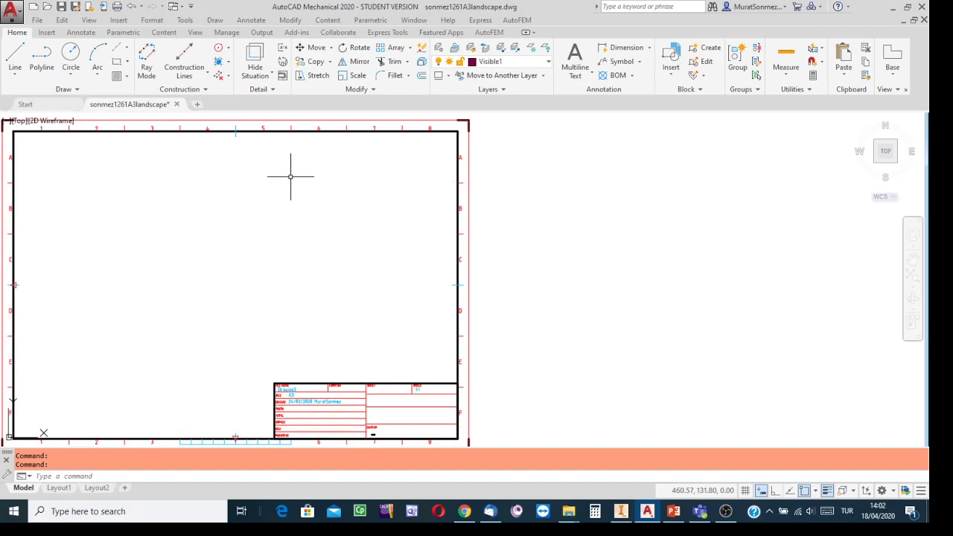
Make constructions the current layer and paste the View 6 image right of the sheet at scale 1
click(548, 63)
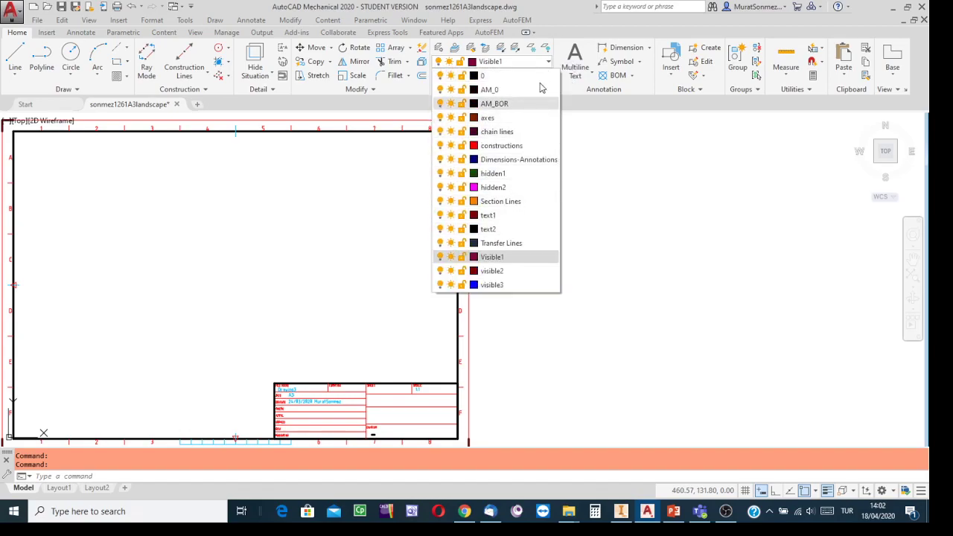
click(502, 146)
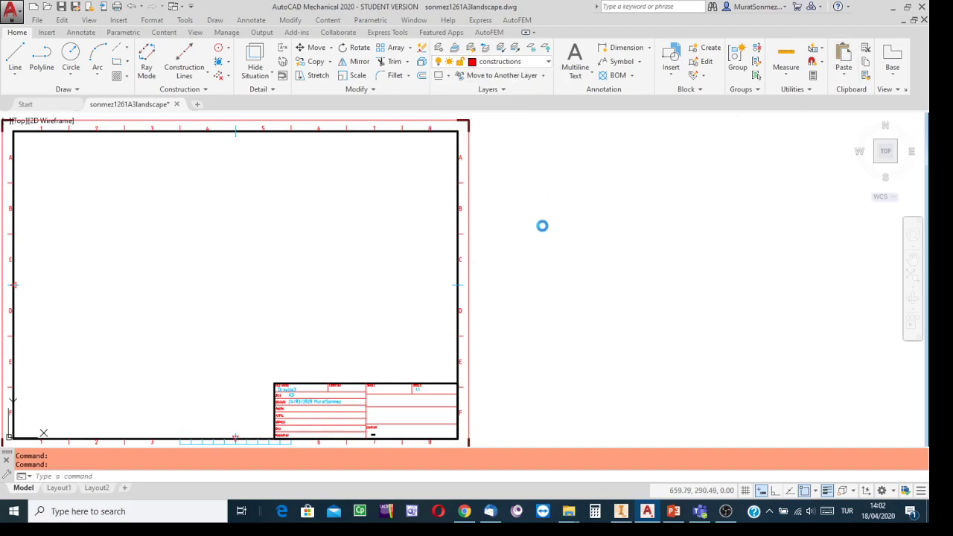
click(476, 305)
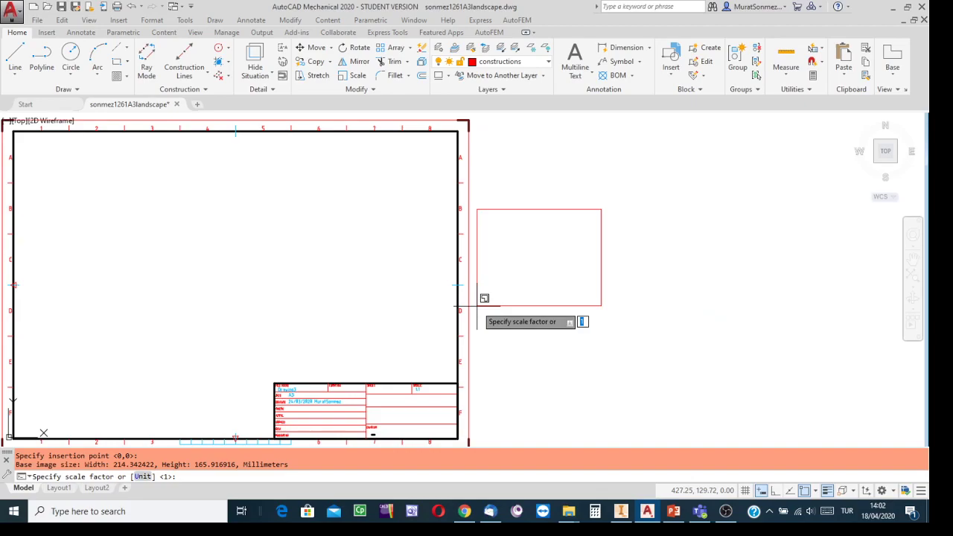
key(Return)
key(Return)
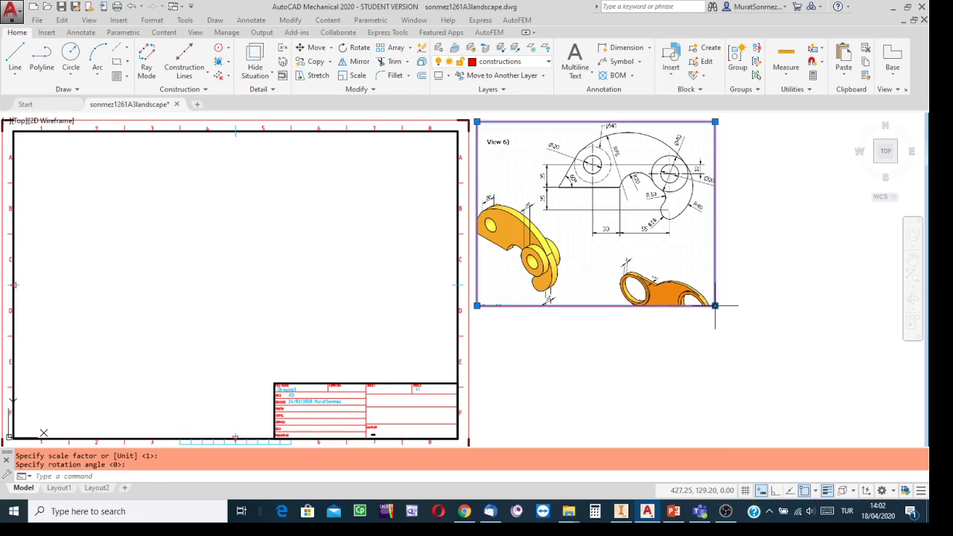
Stretch the pasted image by its lower-right grip down to the A3 sheet's bottom edge
click(714, 305)
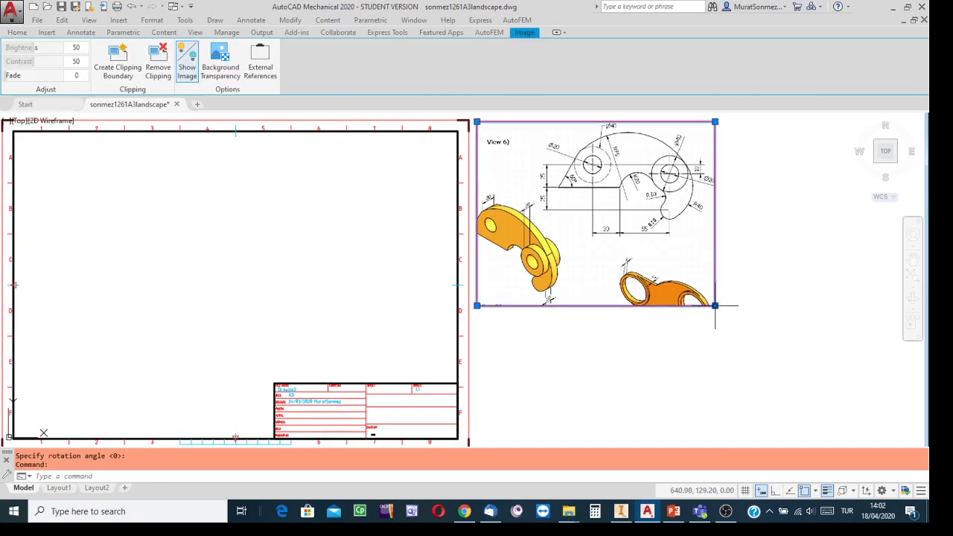
click(714, 305)
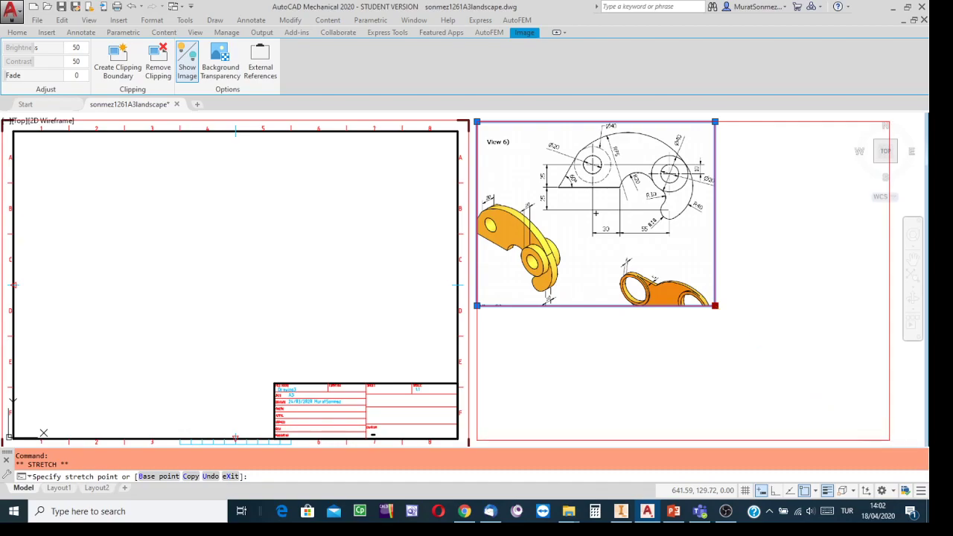
click(888, 439)
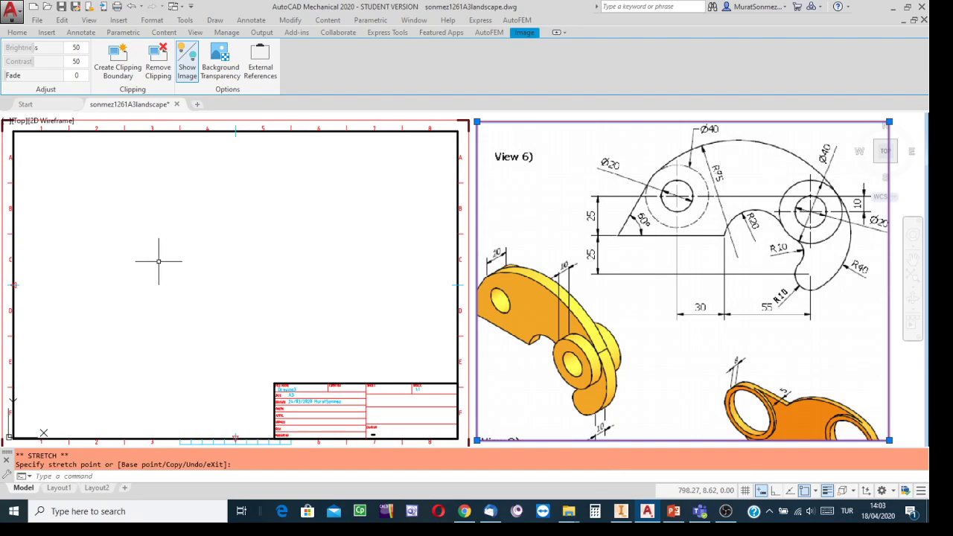
key(Escape)
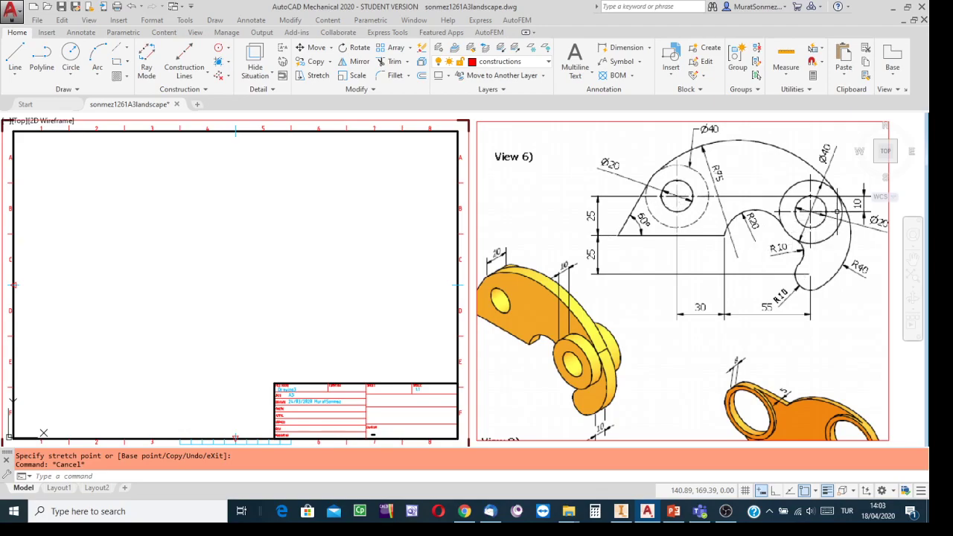
Place a Cross construction-line pair at a point in the left part of the A3 sheet
click(205, 77)
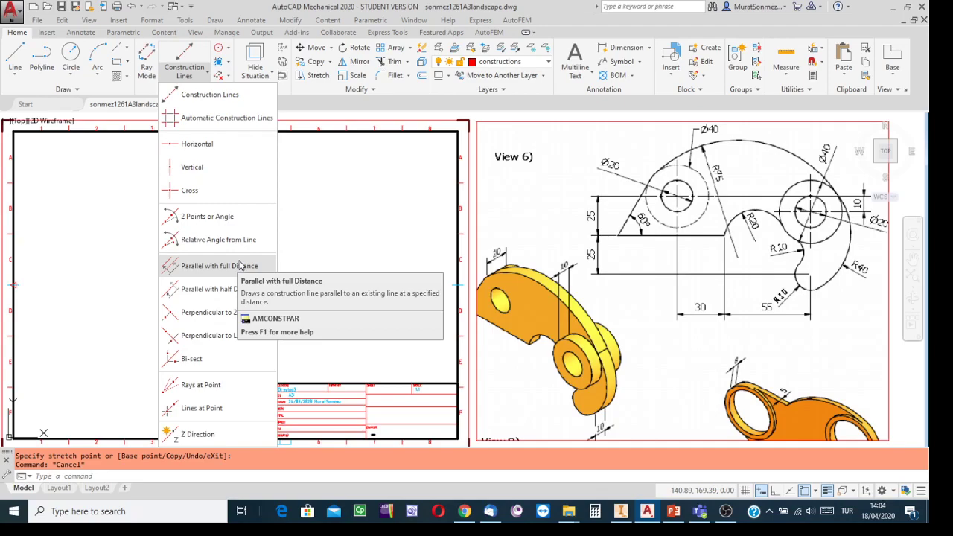
click(343, 260)
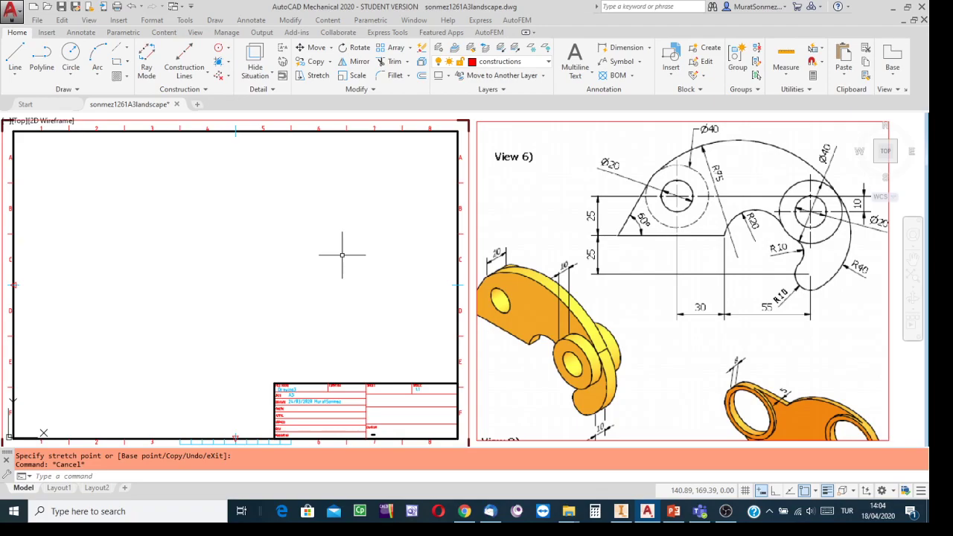
click(208, 76)
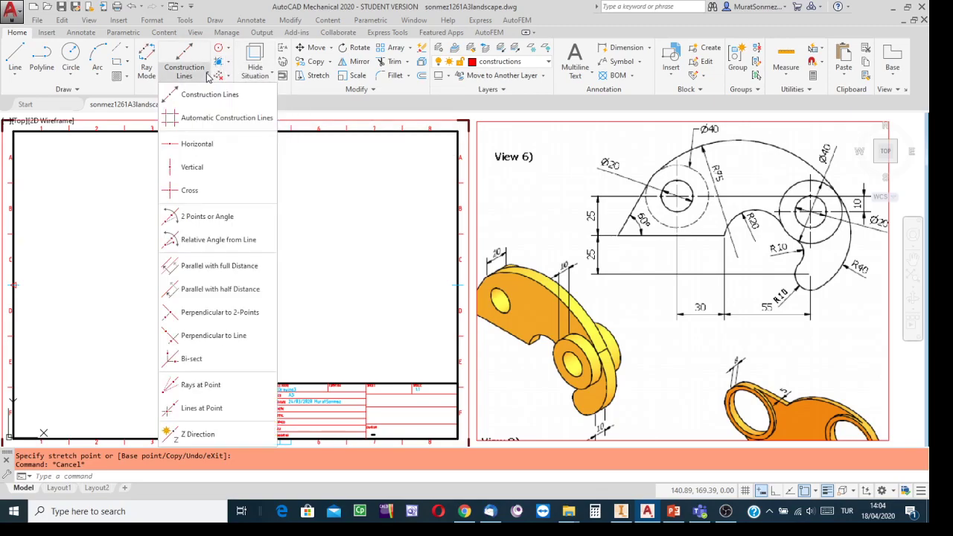
click(192, 190)
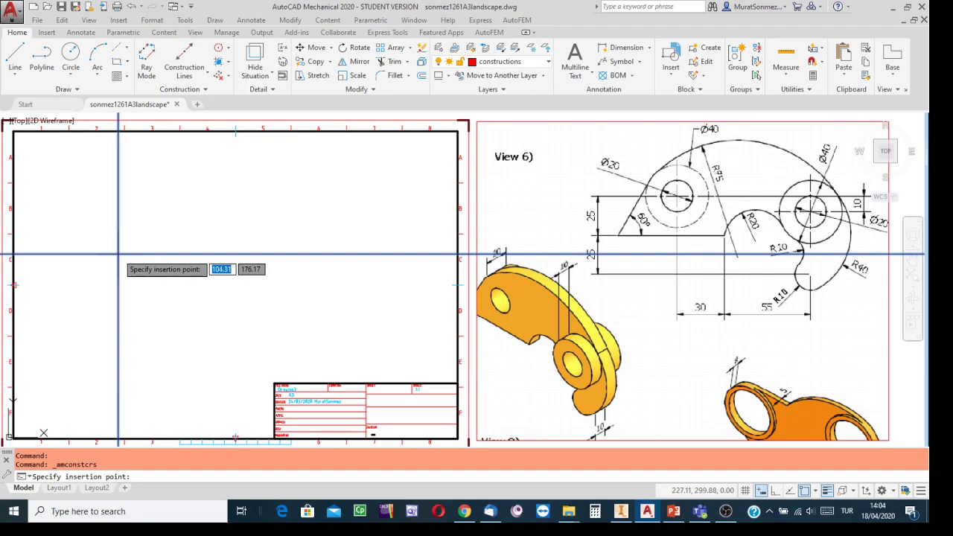
click(118, 256)
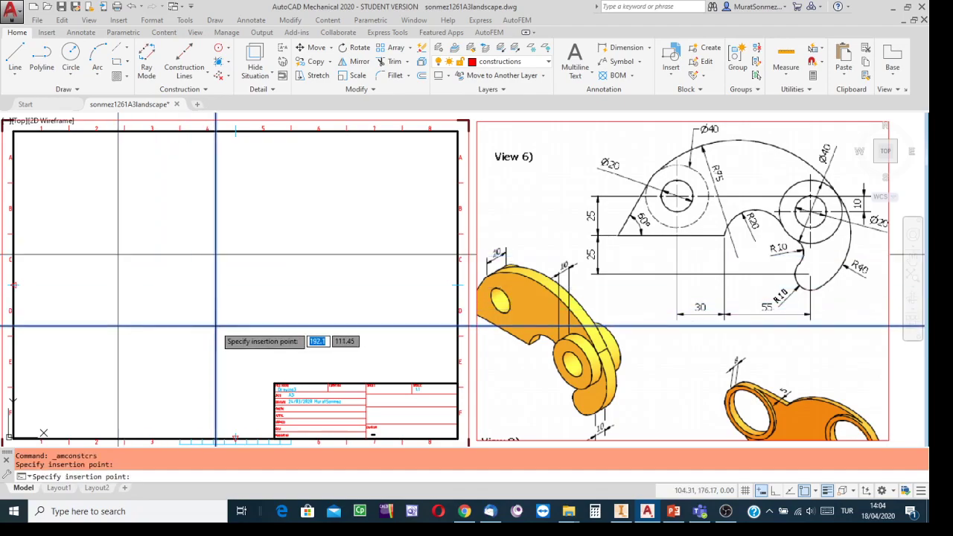
key(Escape)
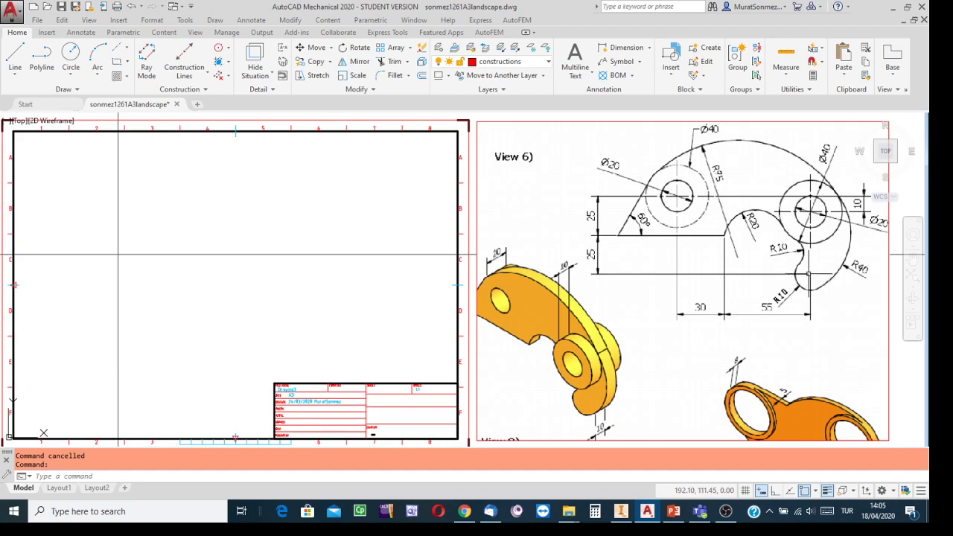
Zoom in on the R10 arcs and the 30 and 55 dimensions of the View 6 image
scroll(810, 275, up, 6)
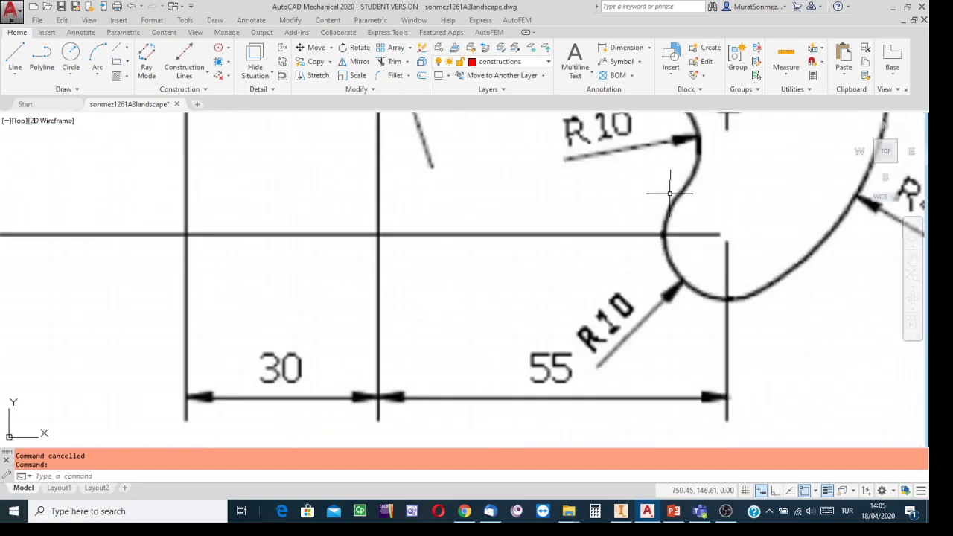
scroll(748, 314, down, 4)
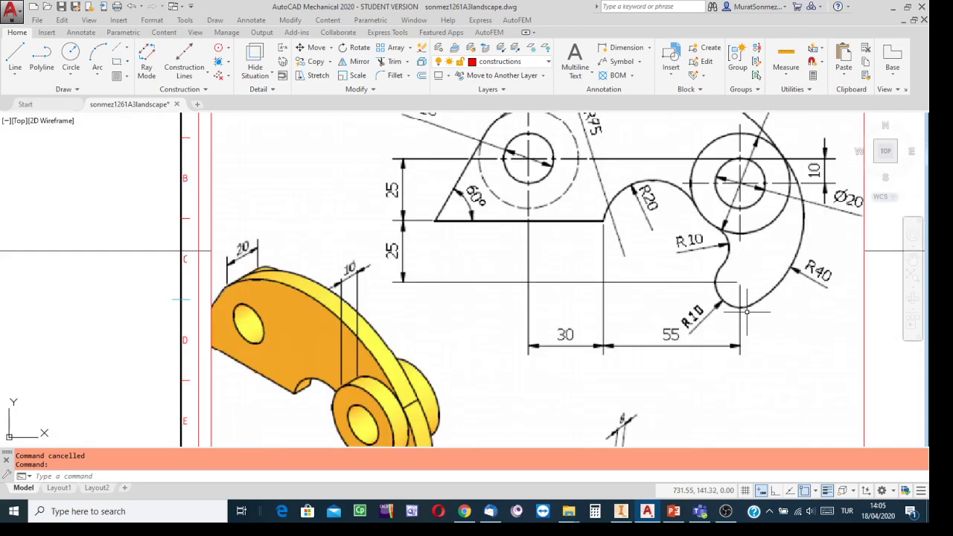
scroll(739, 302, up, 2)
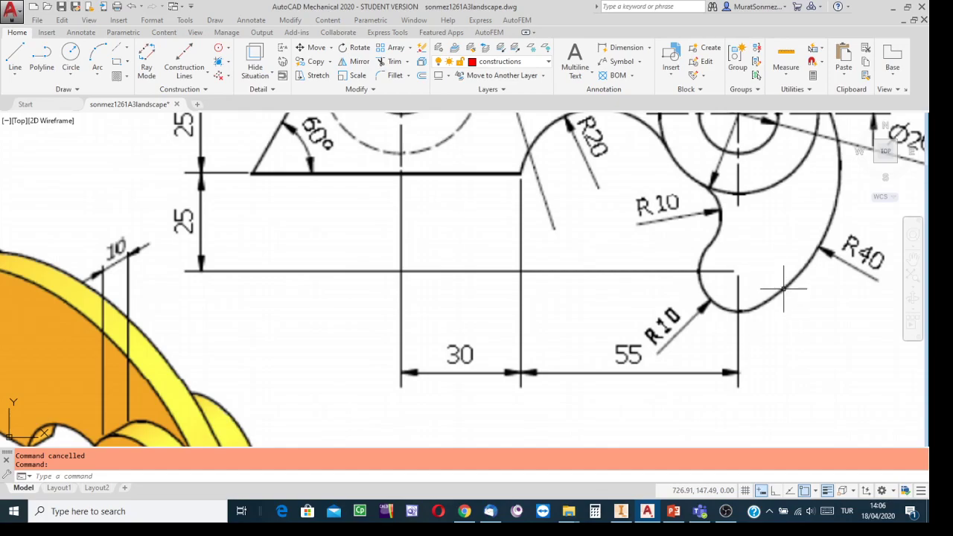
Zoom and pan to inspect the Ø20 hole, then zoom back out to the whole View 6 drawing
scroll(624, 291, up, 2)
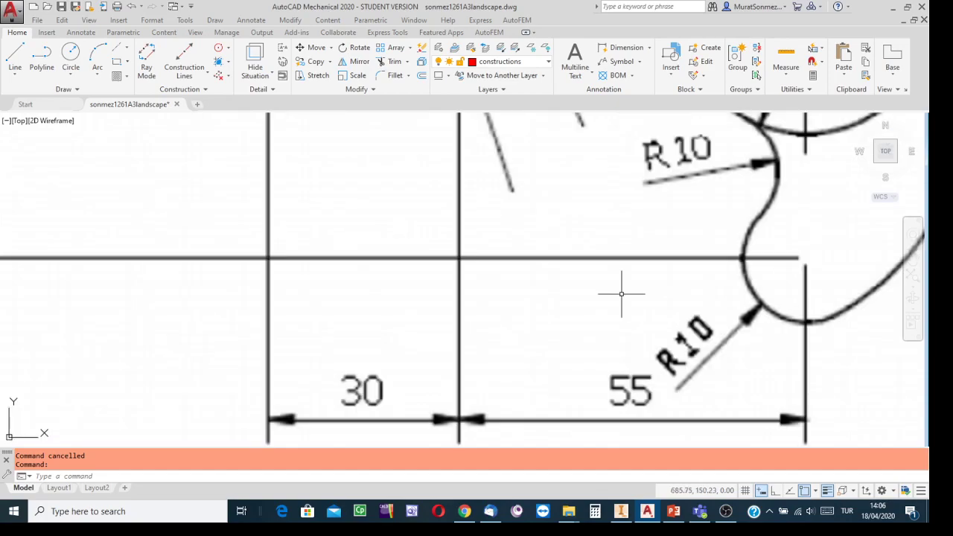
scroll(621, 291, down, 4)
mouse_move(585, 245)
middle_down()
mouse_move(584, 263)
mouse_move(631, 350)
middle_up()
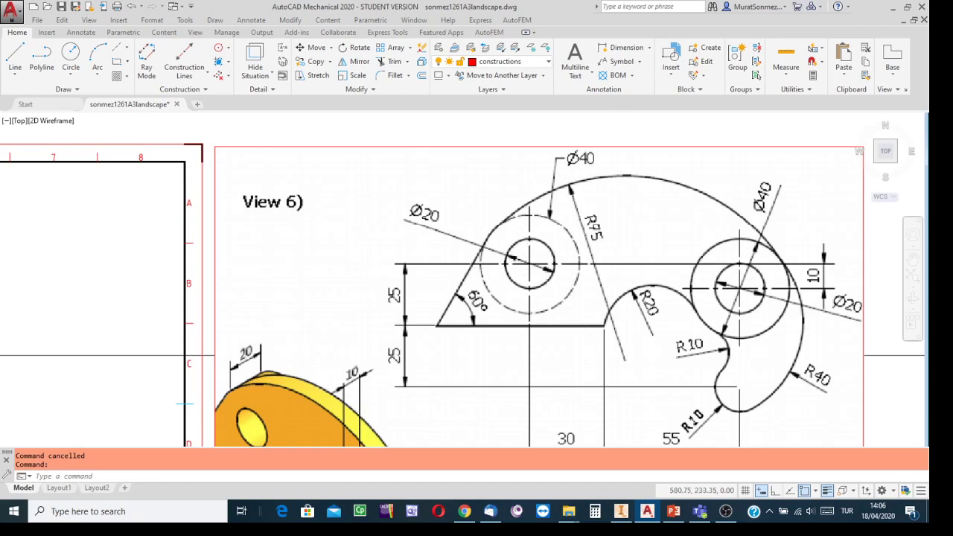
scroll(485, 250, up, 4)
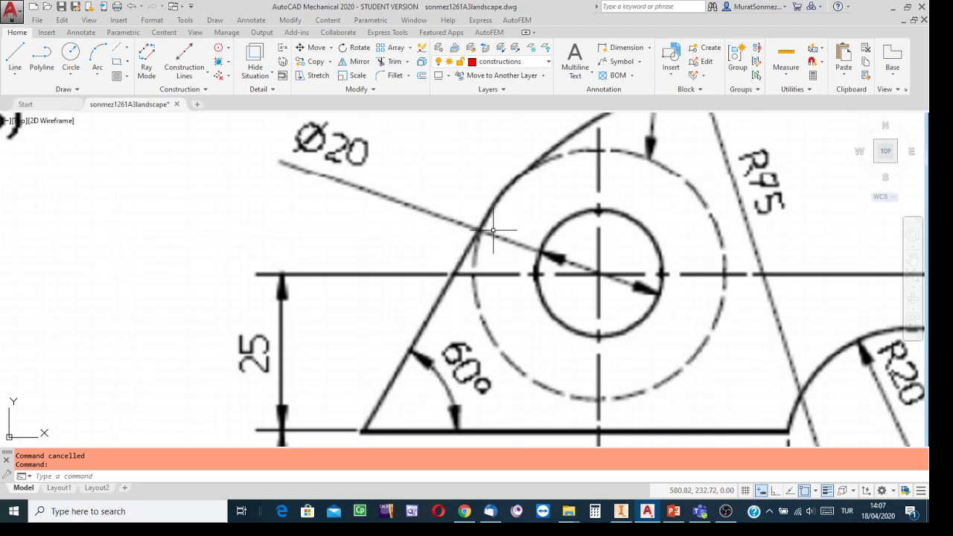
scroll(492, 230, down, 1)
scroll(493, 231, up, 1)
scroll(487, 245, down, 4)
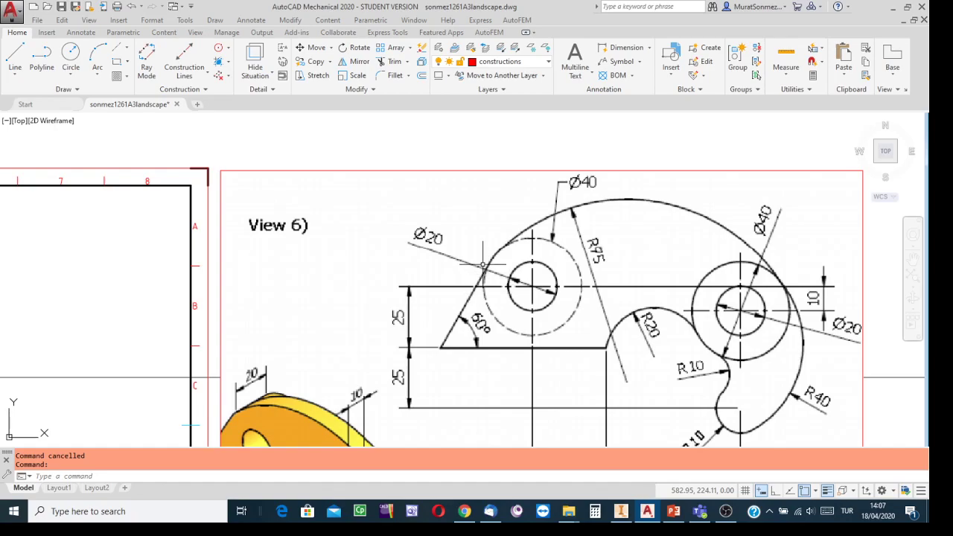
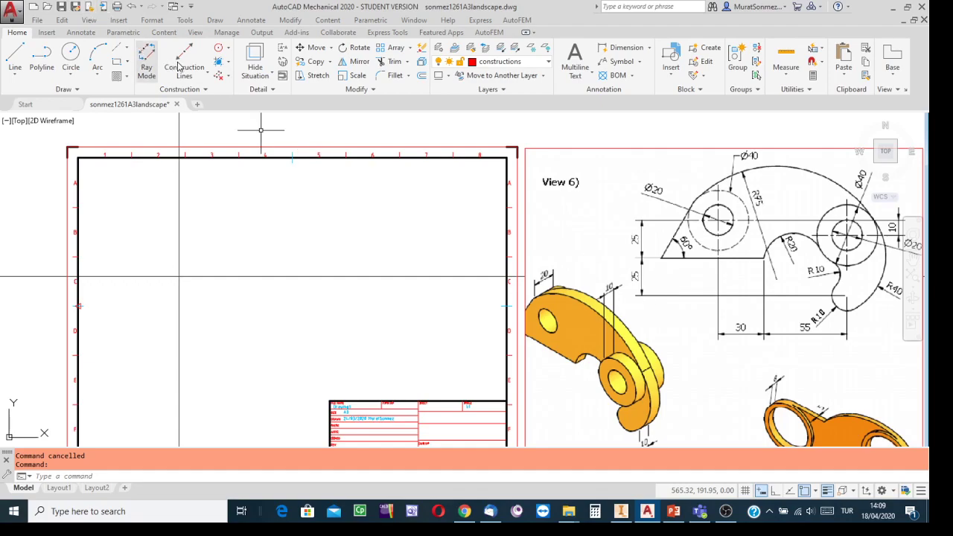
Add a parallel construction line 10 units below the horizontal construction line
click(207, 75)
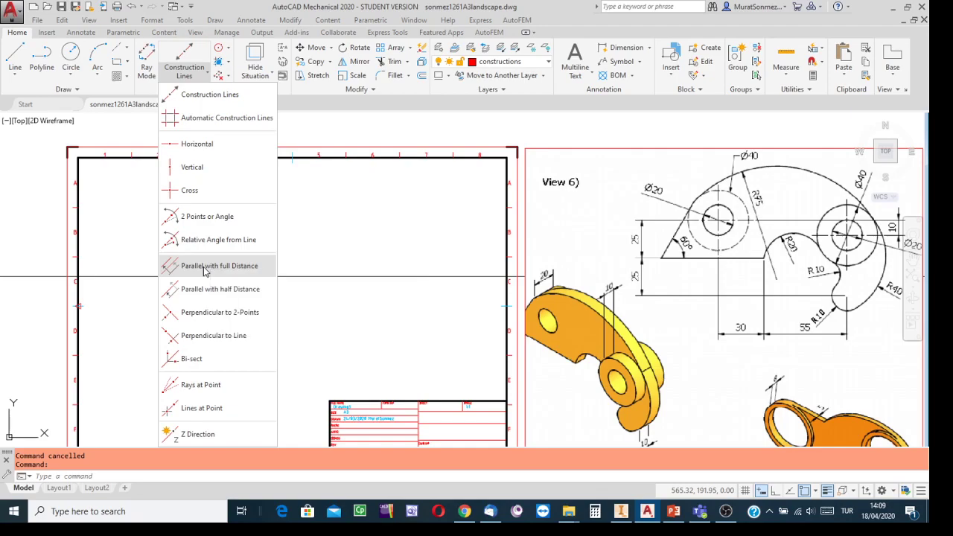
click(205, 268)
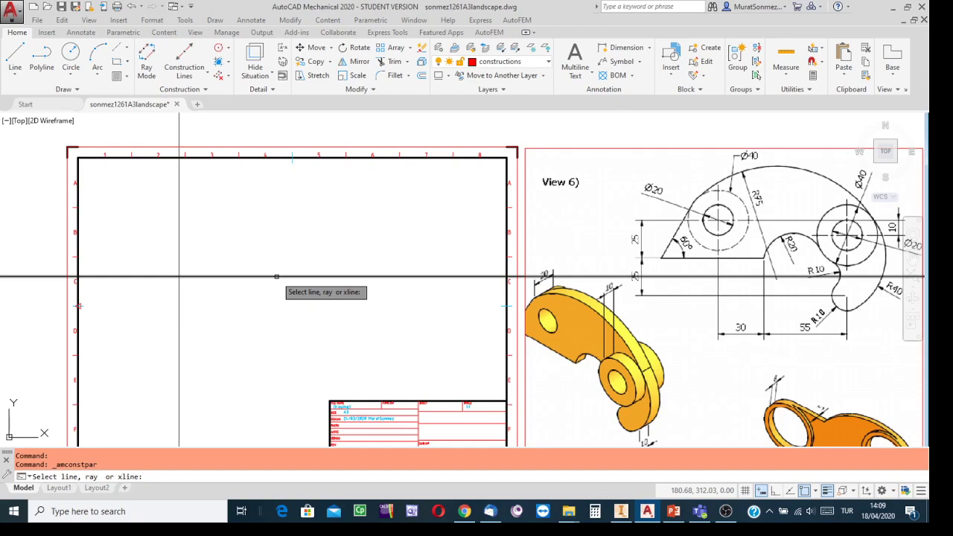
click(276, 276)
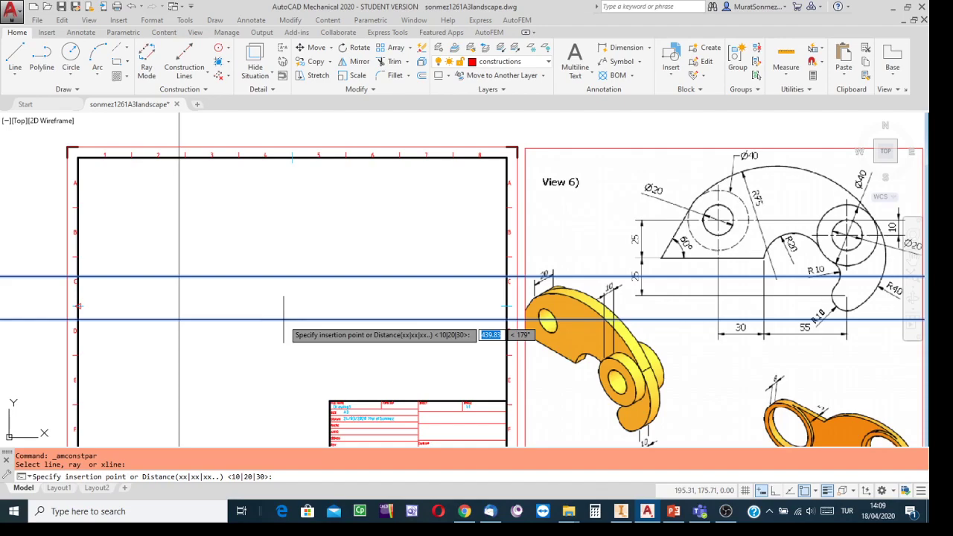
text(10)
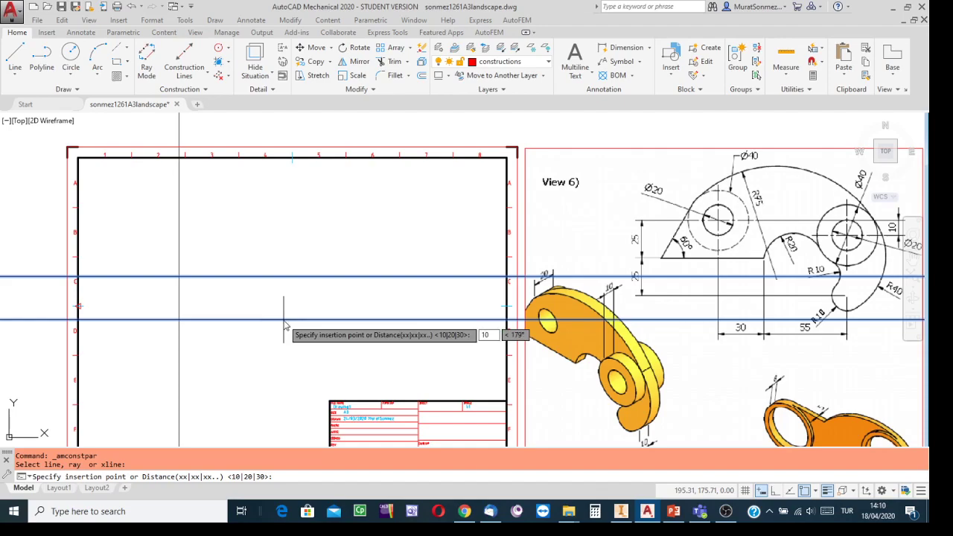
key(Return)
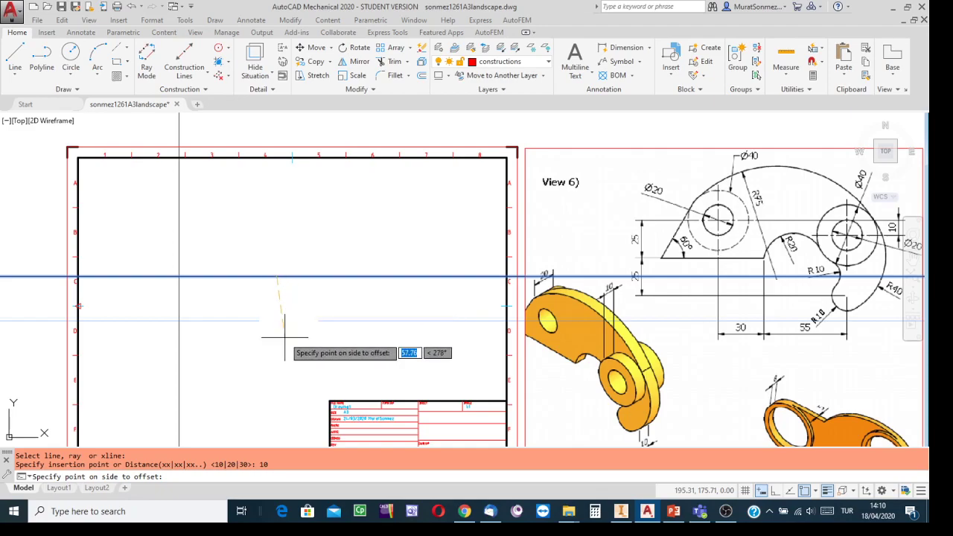
click(285, 337)
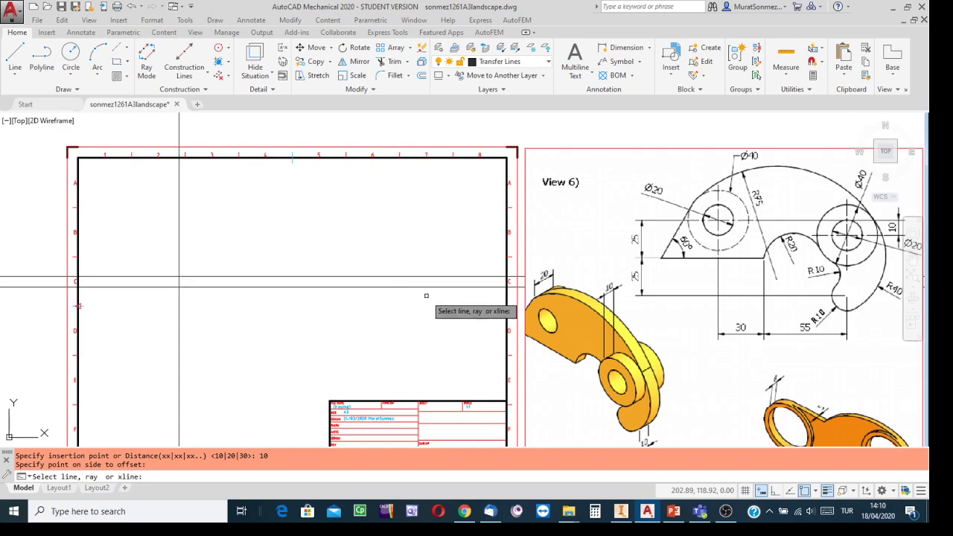
Offset the vertical construction line 85 units to the right
click(179, 208)
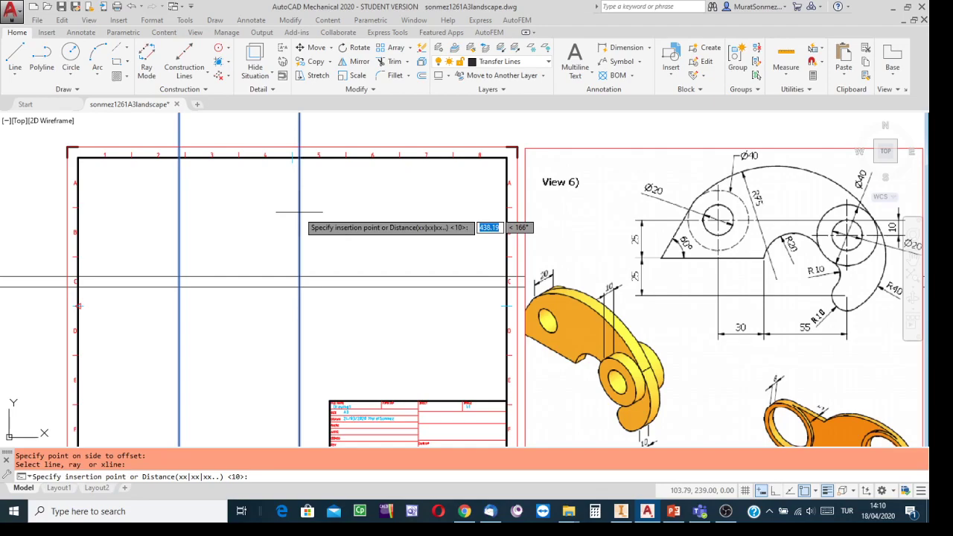
text(85)
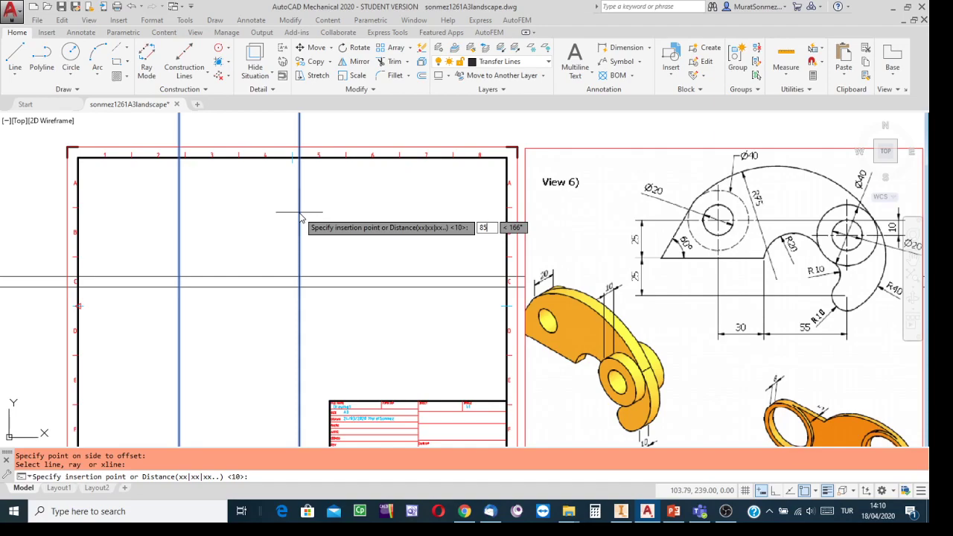
key(Return)
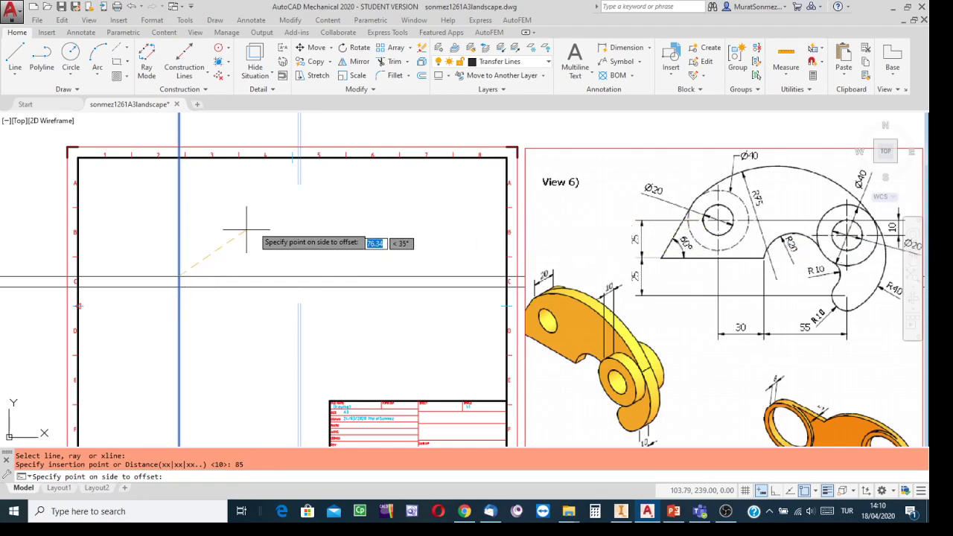
click(331, 213)
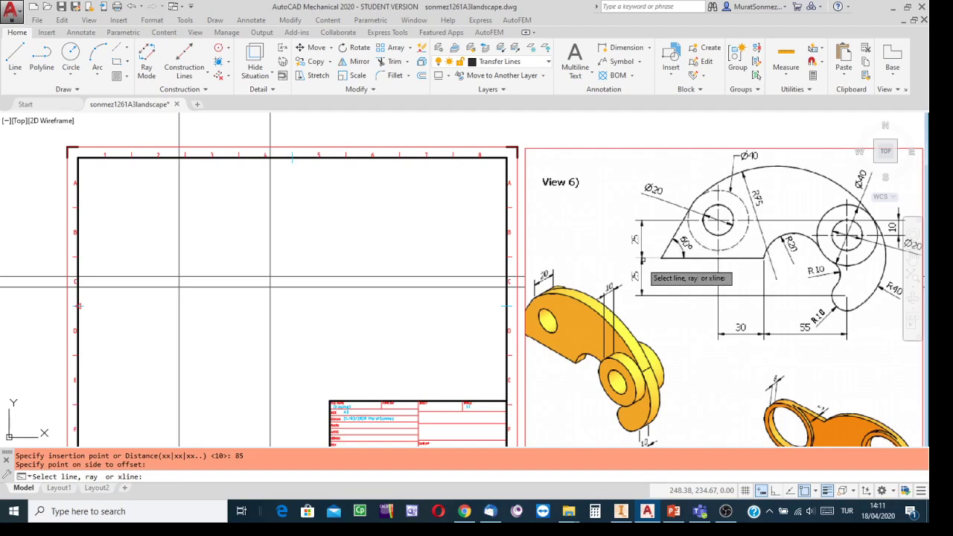
Add a parallel construction line 50 units below the original horizontal one, then end the command
scroll(657, 286, up, 2)
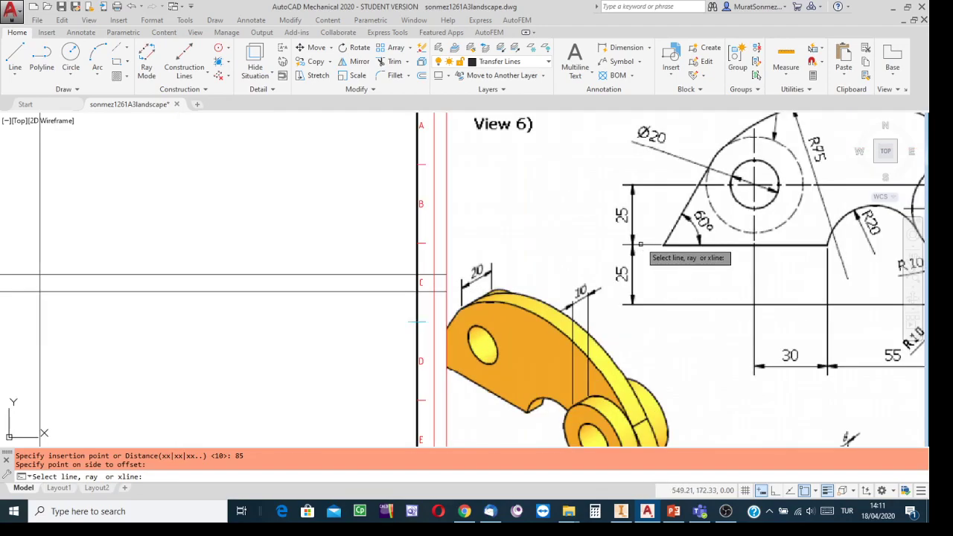
middle_drag(675, 265, 513, 275)
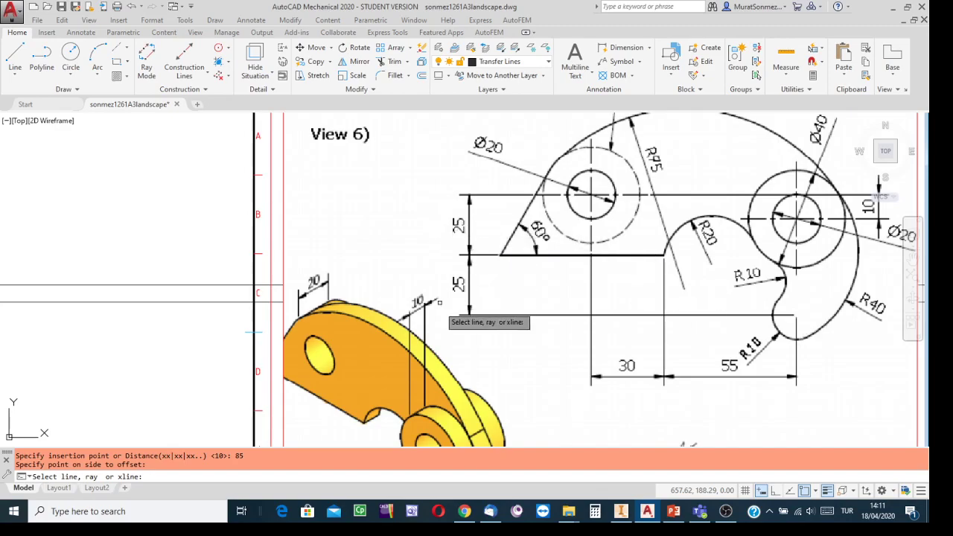
scroll(473, 330, up, 3)
scroll(472, 325, down, 7)
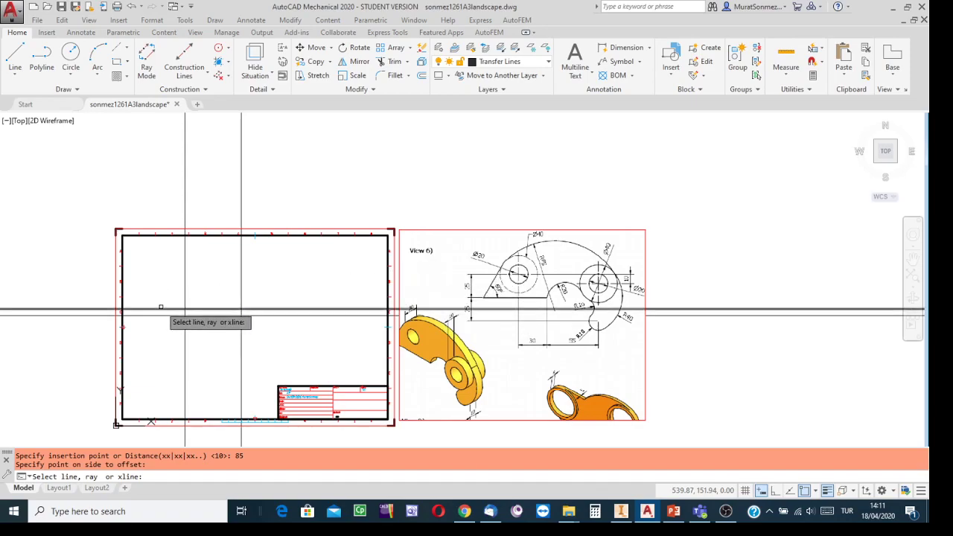
click(160, 308)
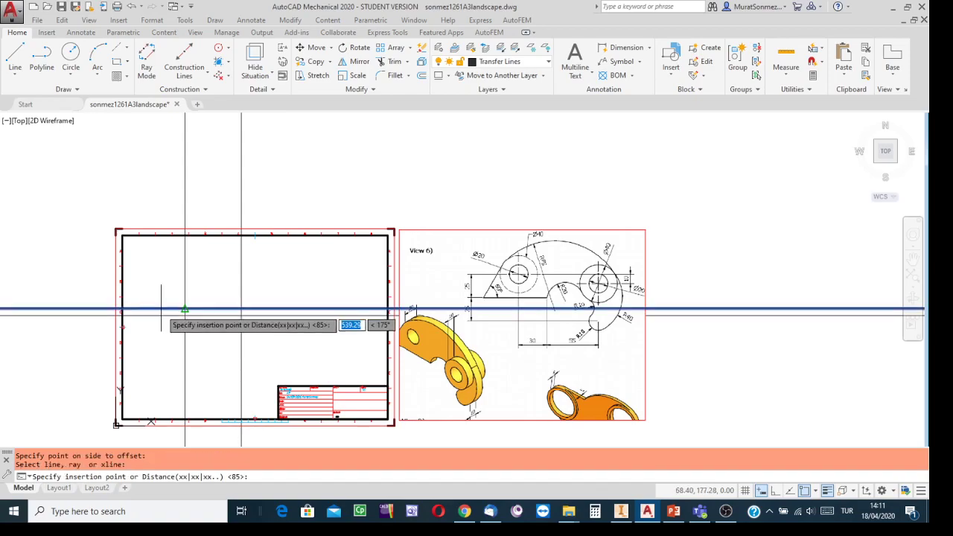
text(50)
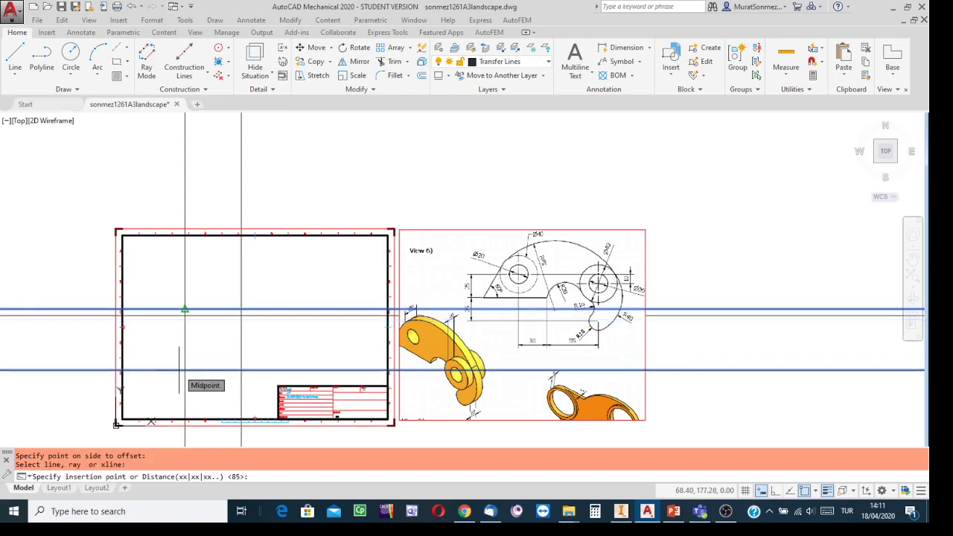
key(Return)
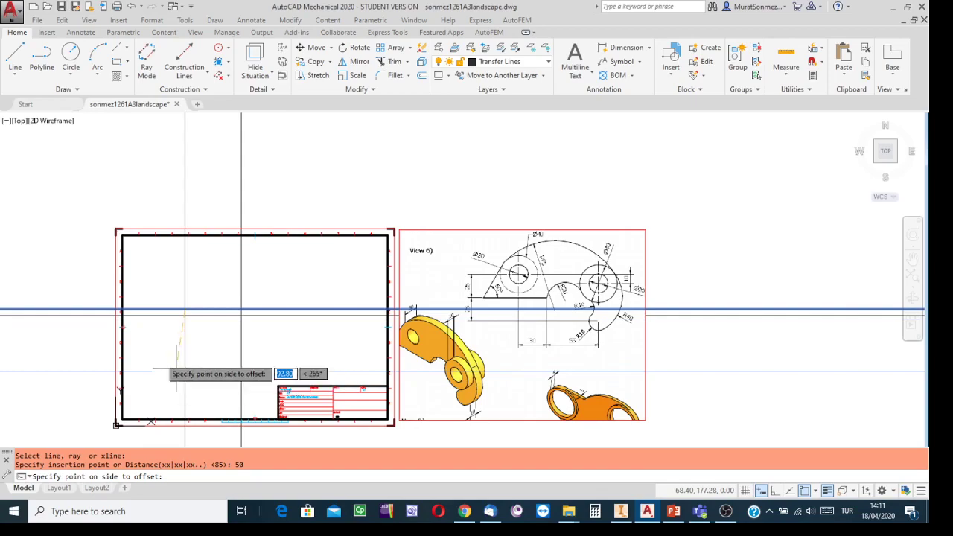
click(157, 378)
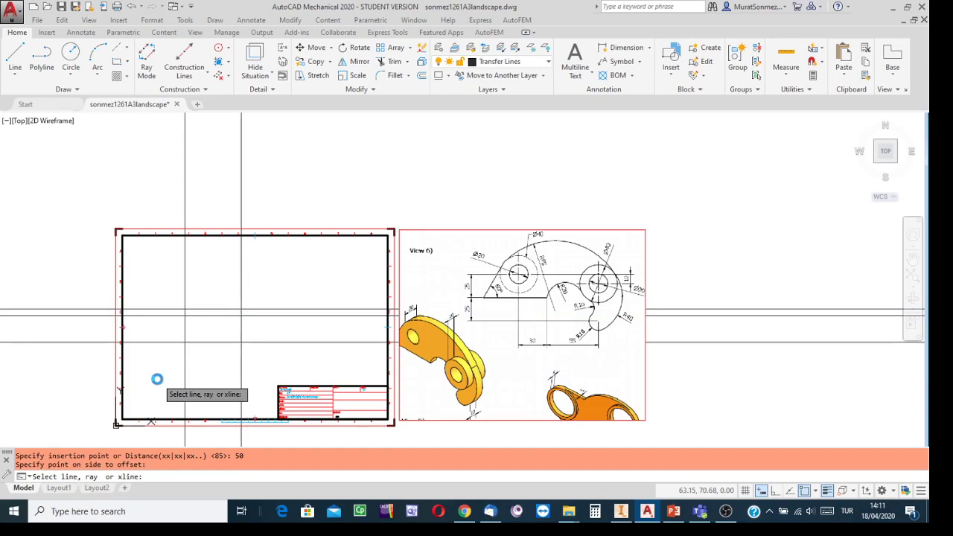
key(Escape)
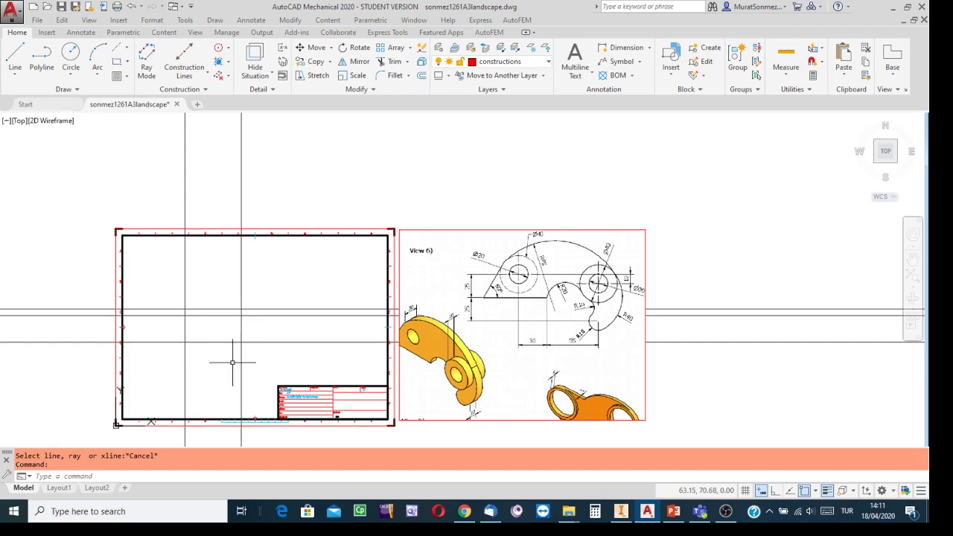
Fit the drawing to the screen and start Save As in the CW folder
click(912, 277)
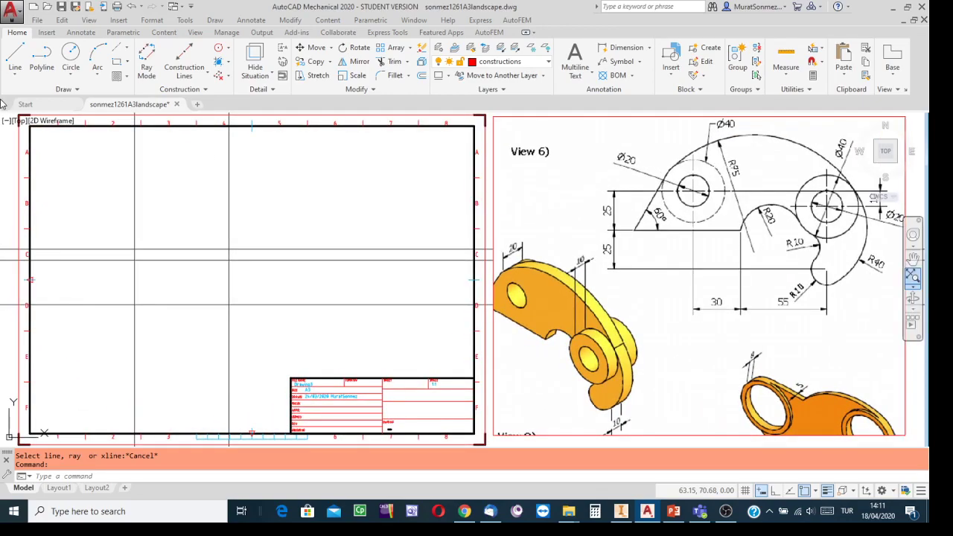
click(20, 13)
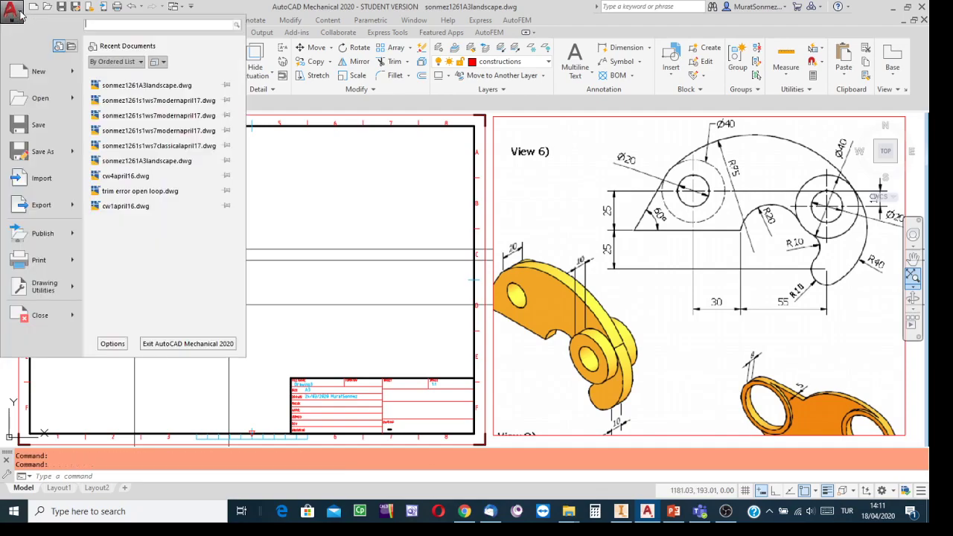
click(39, 152)
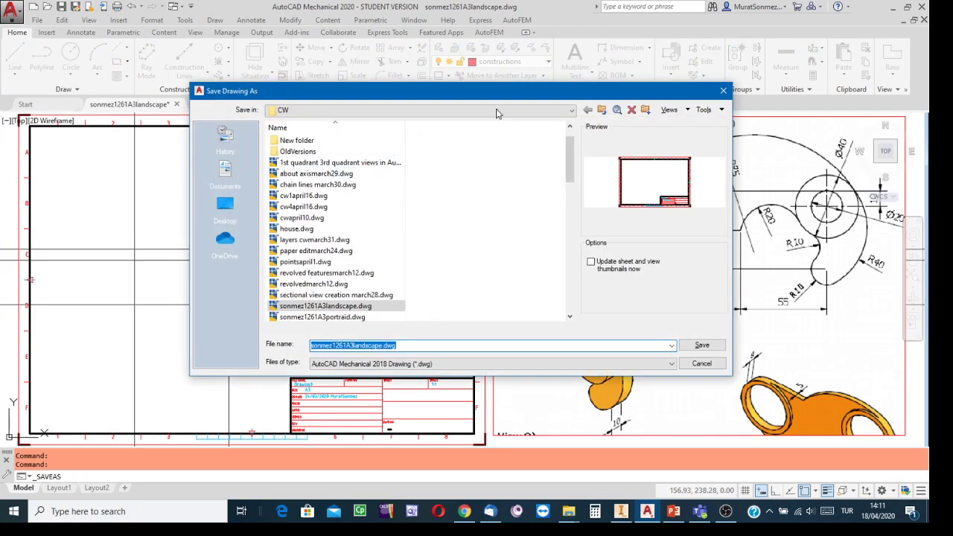
click(572, 110)
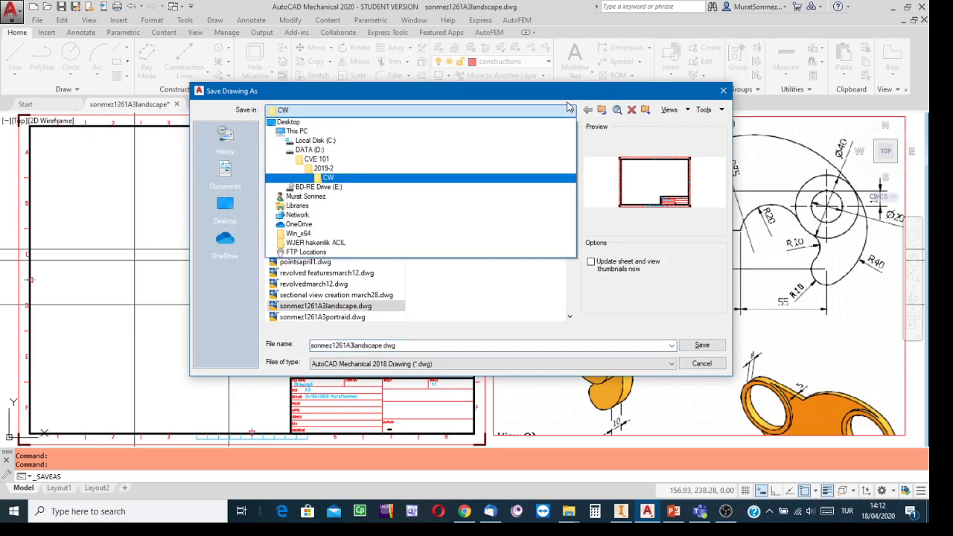
click(597, 144)
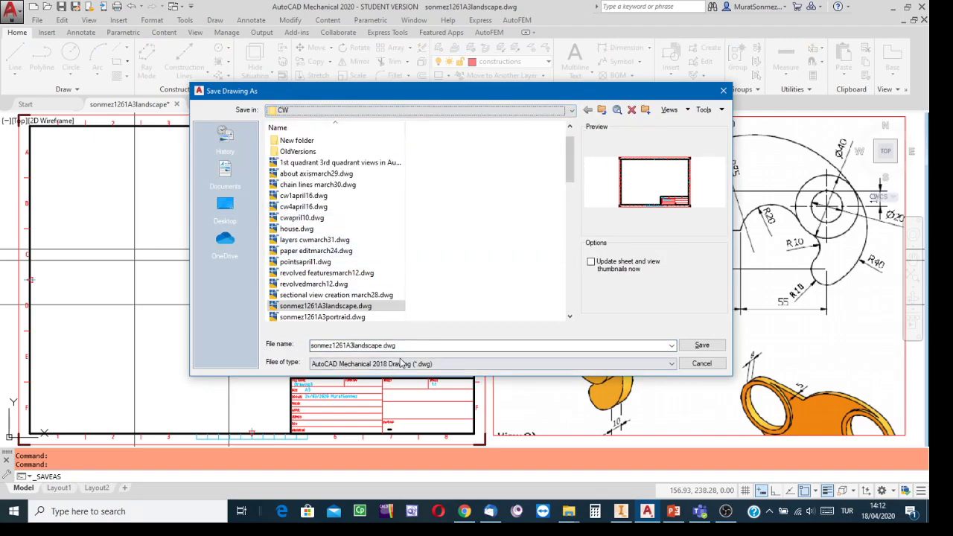
Replace the file name with the student's name plus ws10, v6, classical and the April date
click(400, 345)
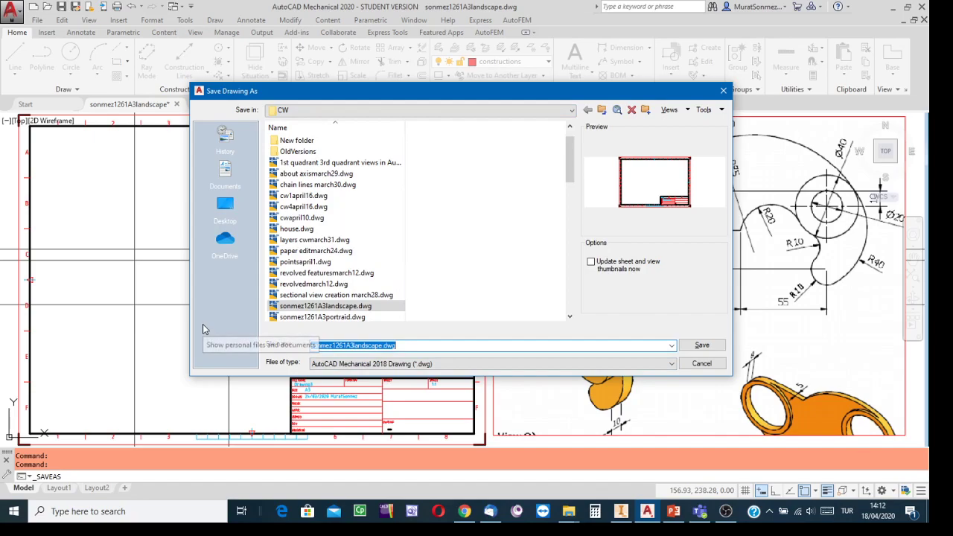
text(son)
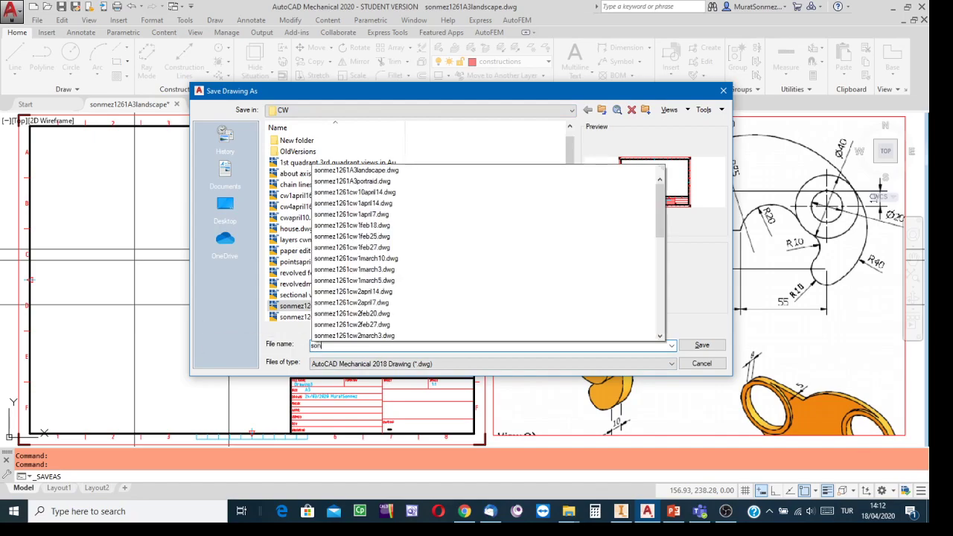
text(mez1261)
text(ws10)
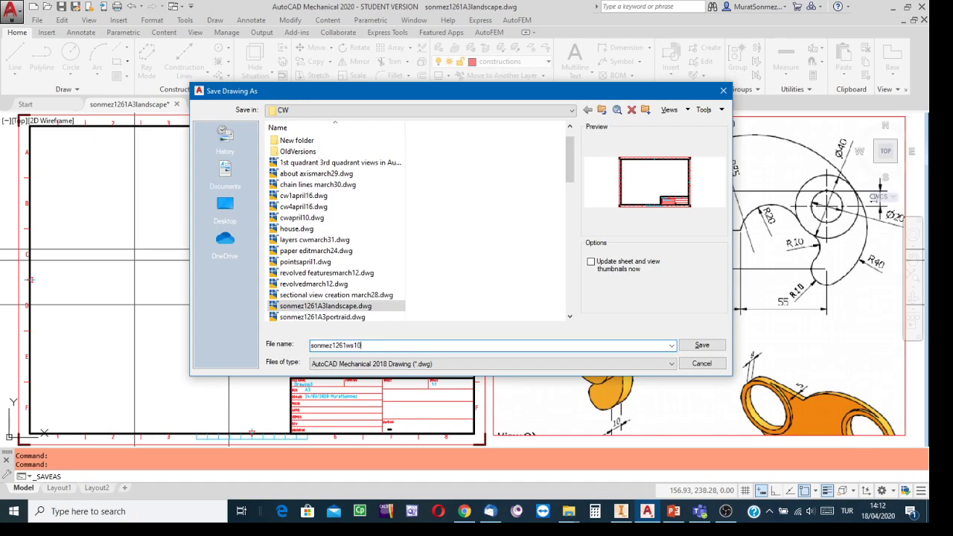
text(v6)
text(classica)
text(lapril17)
Save the drawing under the new week 10 View 6 file name
click(699, 346)
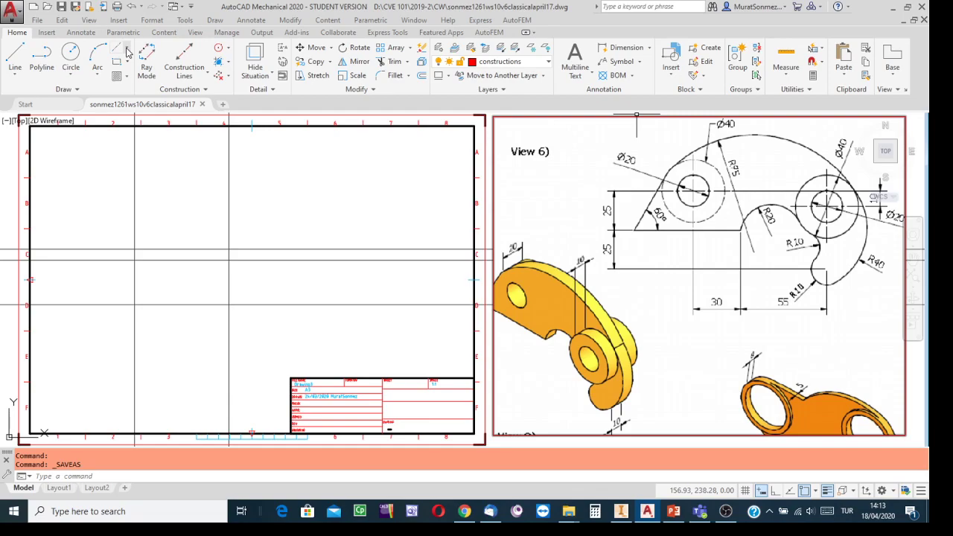
Turn on Center object snap and place a Ø40 centre-line cross at the left construction-line intersection
click(128, 50)
click(151, 90)
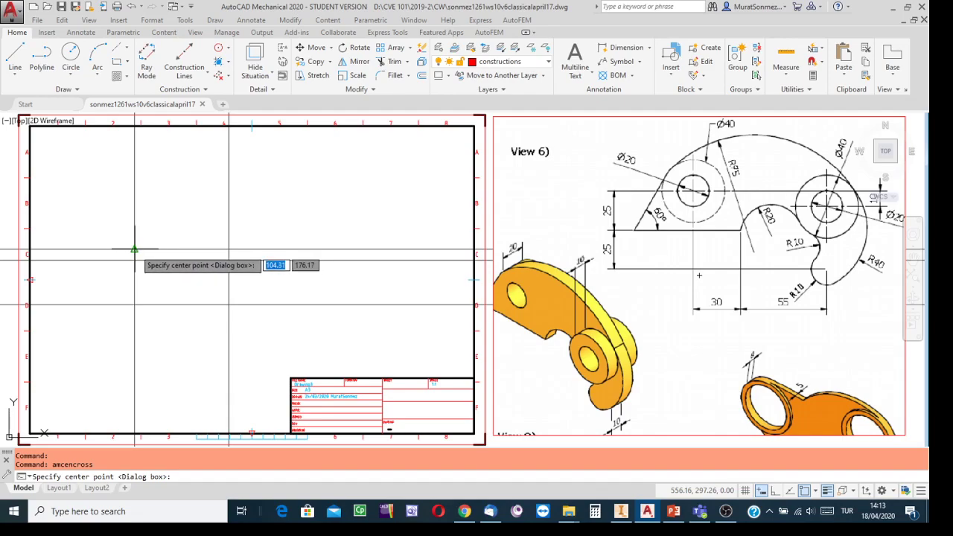
click(815, 492)
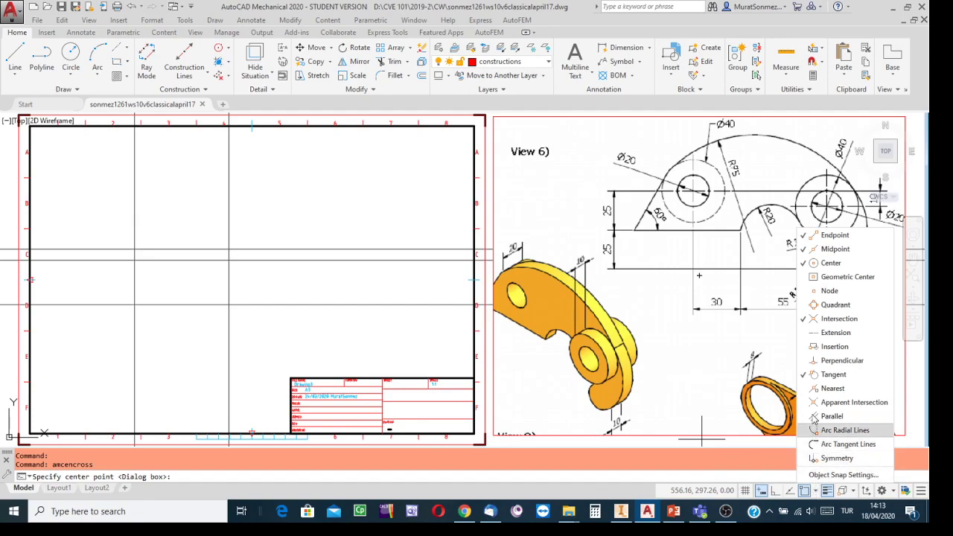
click(829, 262)
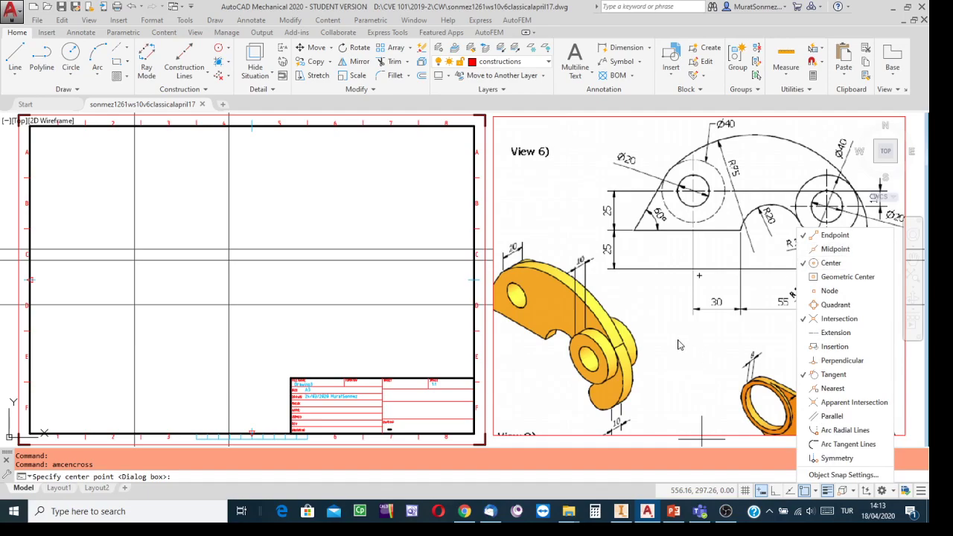
click(363, 214)
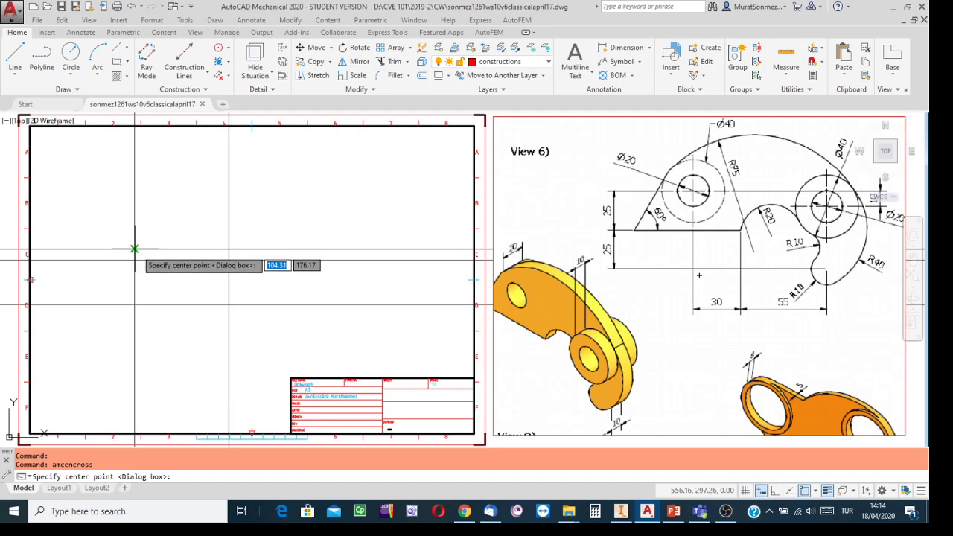
click(135, 249)
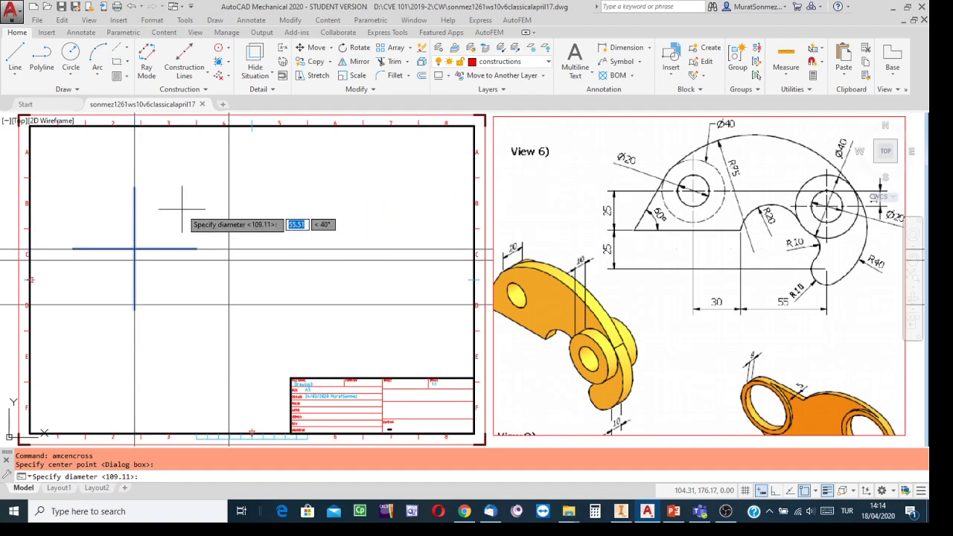
text(40)
key(Return)
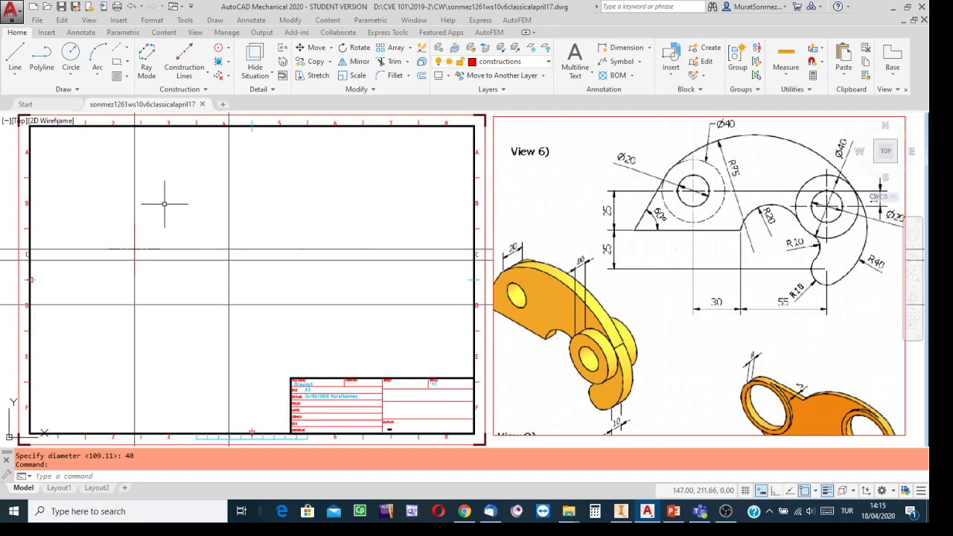
click(112, 126)
Place another Ø40 centre-line cross at the right construction-line intersection
click(126, 51)
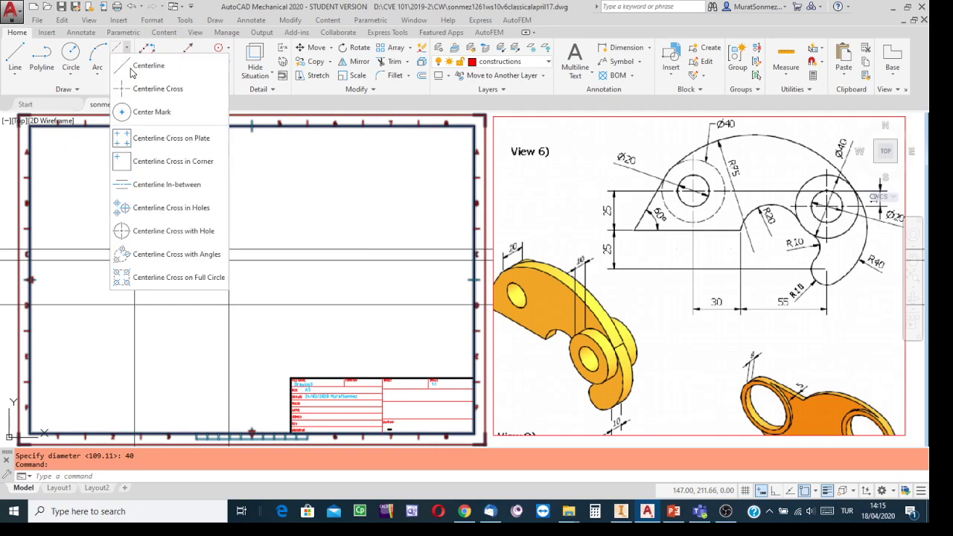
click(138, 90)
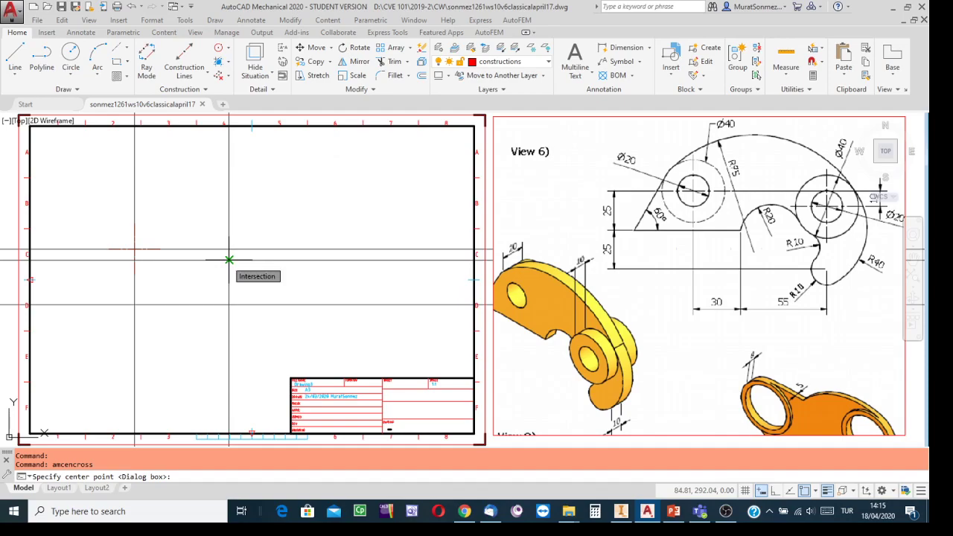
click(228, 260)
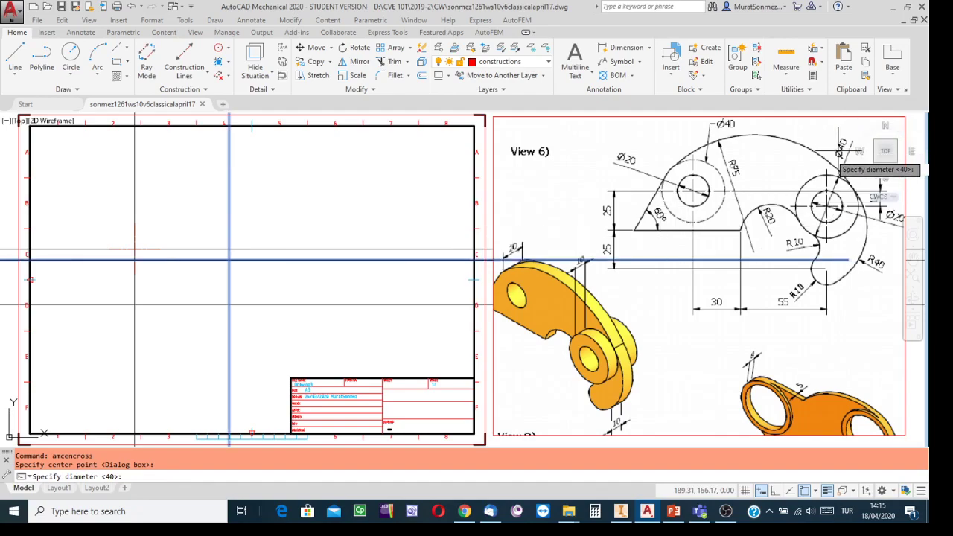
text(40)
key(Return)
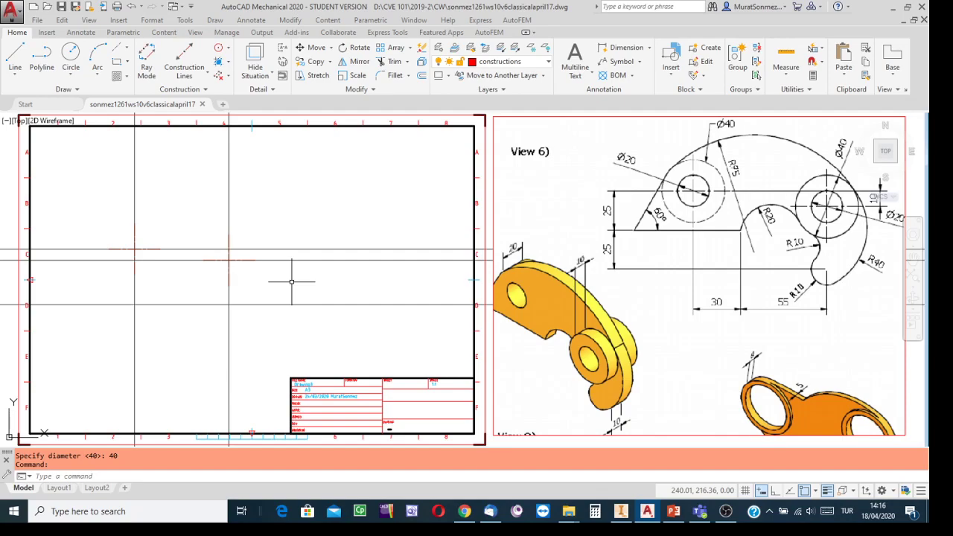
Quick-save the drawing and set Visible1 as the current layer
click(63, 7)
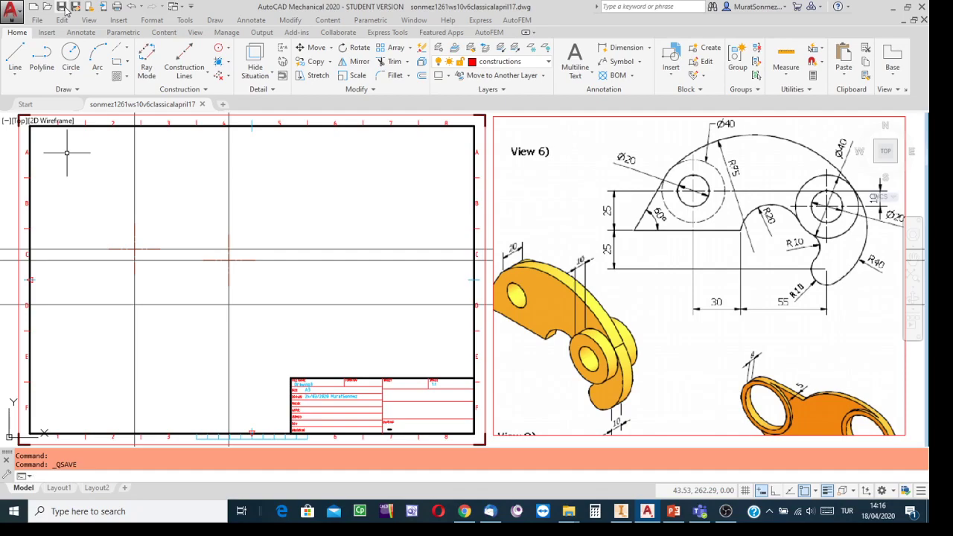
click(547, 63)
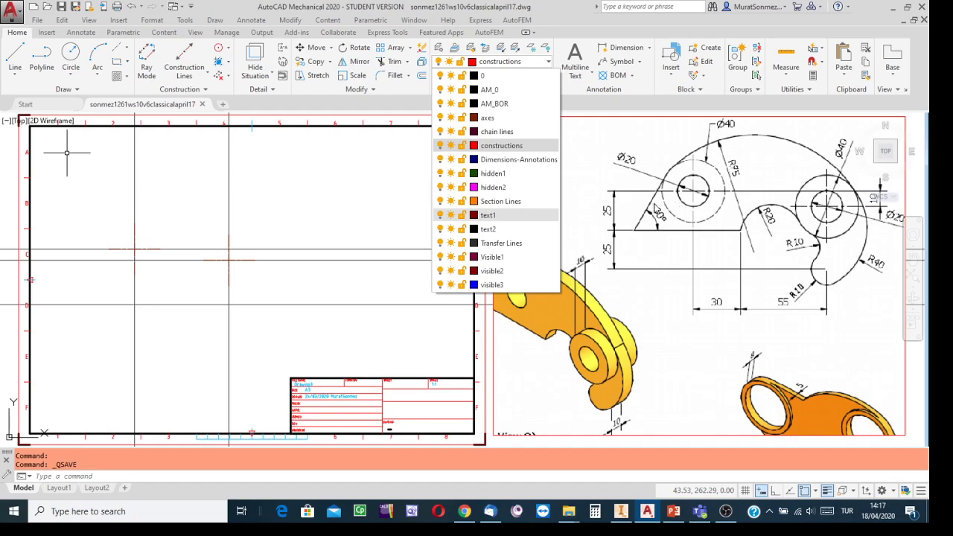
click(491, 257)
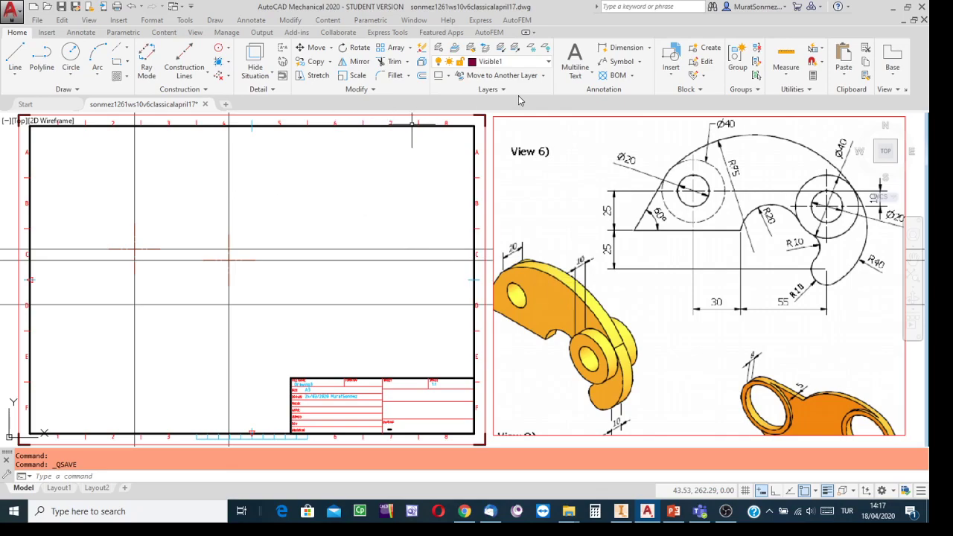
Draw concentric Ø20 and Ø40 circles on the left centre-line cross
click(74, 77)
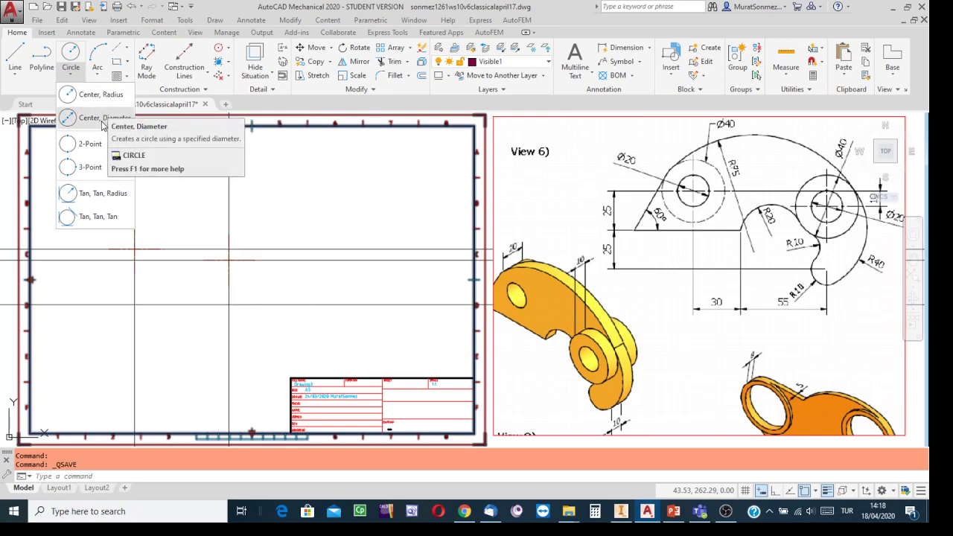
click(100, 119)
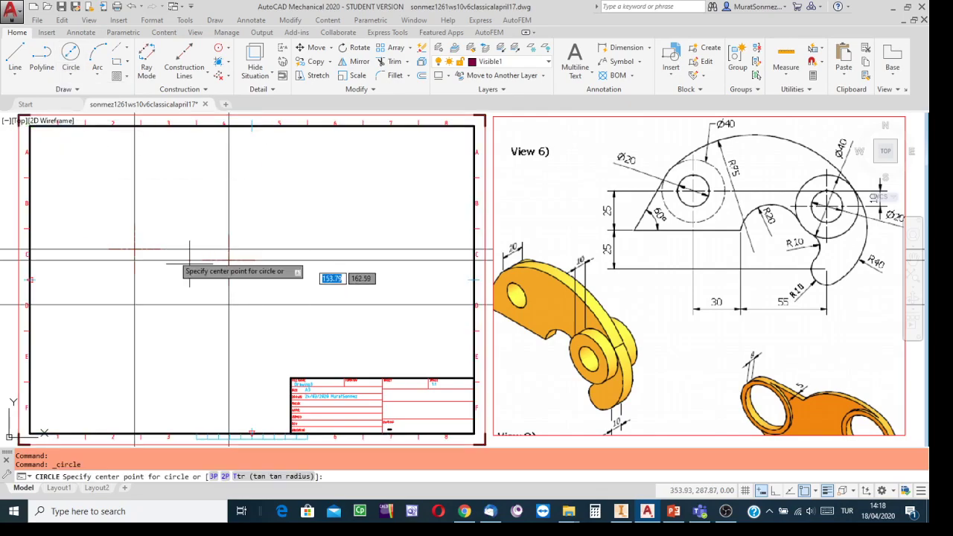
click(134, 249)
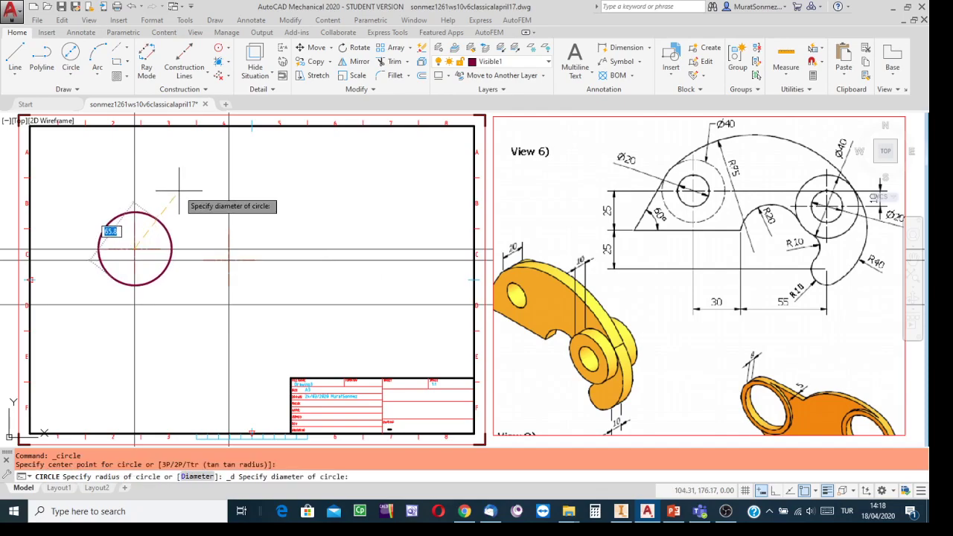
text(20)
key(Return)
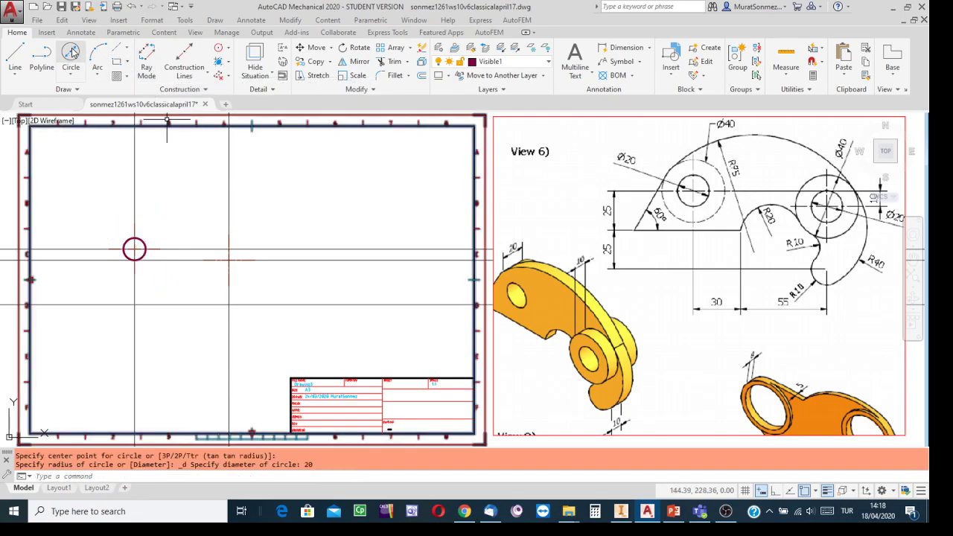
key(Return)
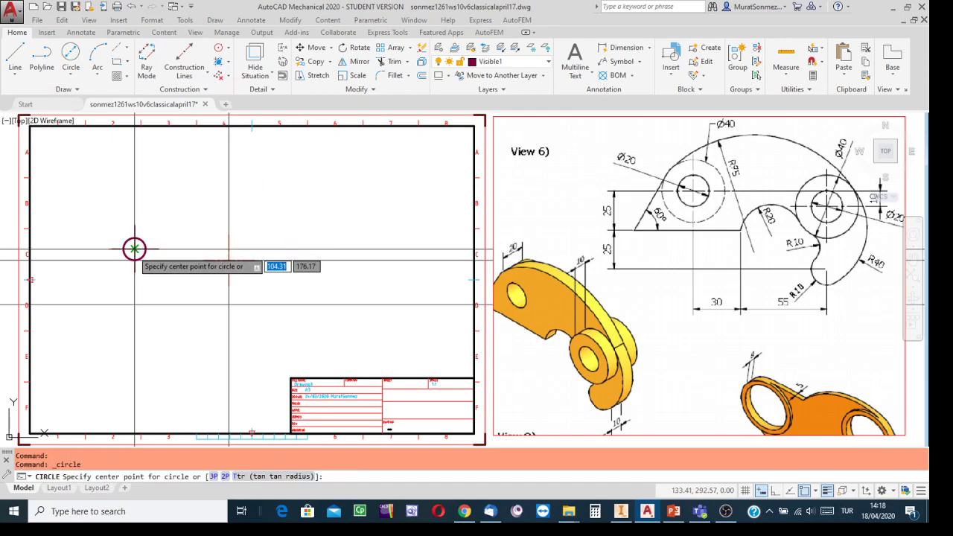
click(134, 249)
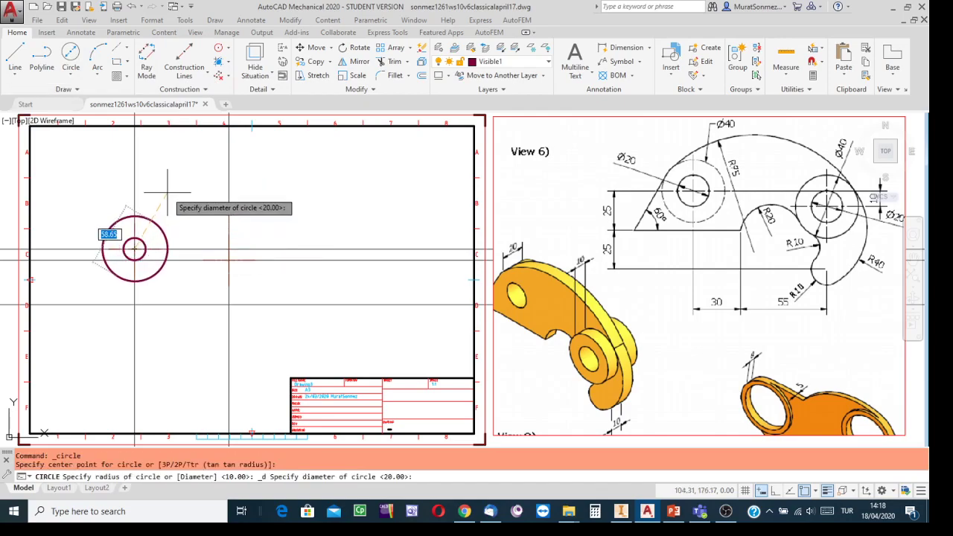
text(40)
key(Return)
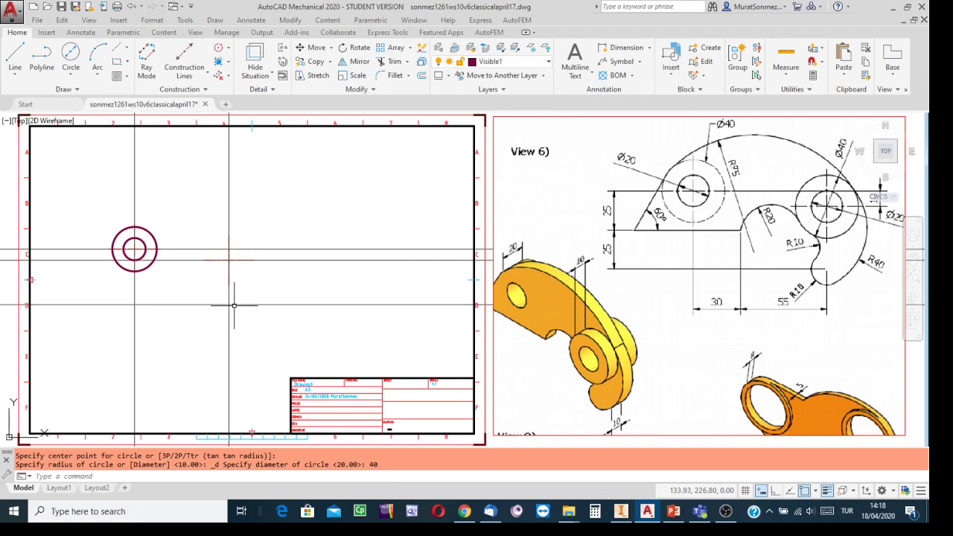
Draw concentric Ø20 and Ø40 circles on the right centre-line cross
click(72, 52)
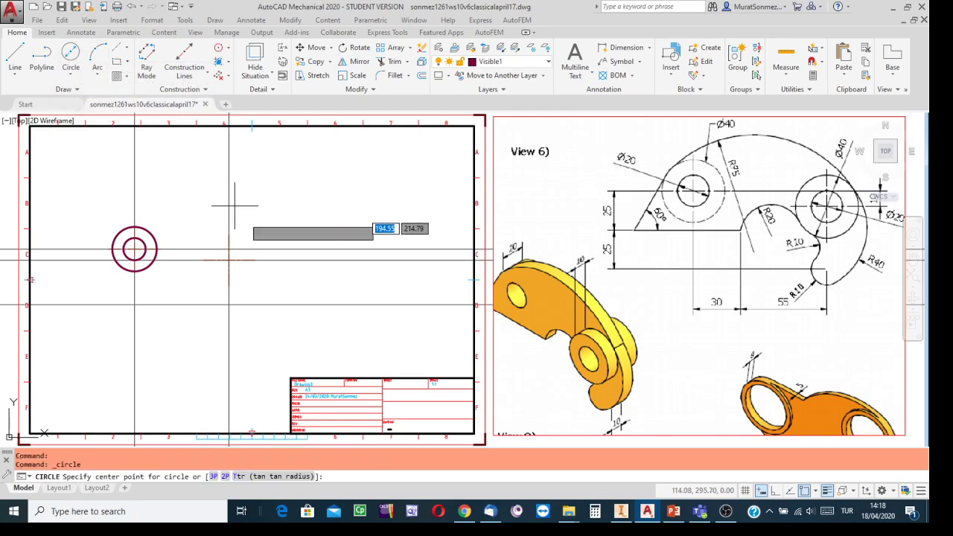
click(228, 258)
text(d)
key(Return)
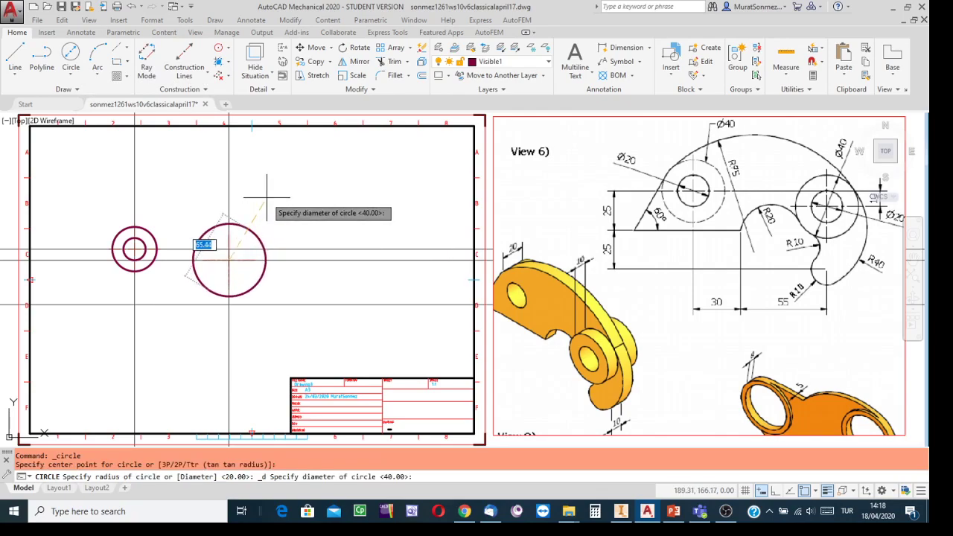
text(20)
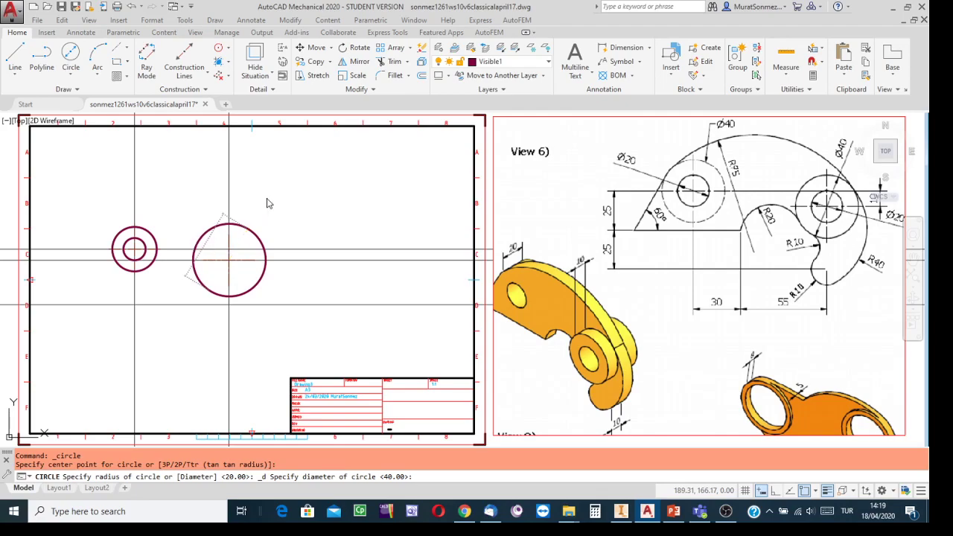
key(Return)
click(71, 57)
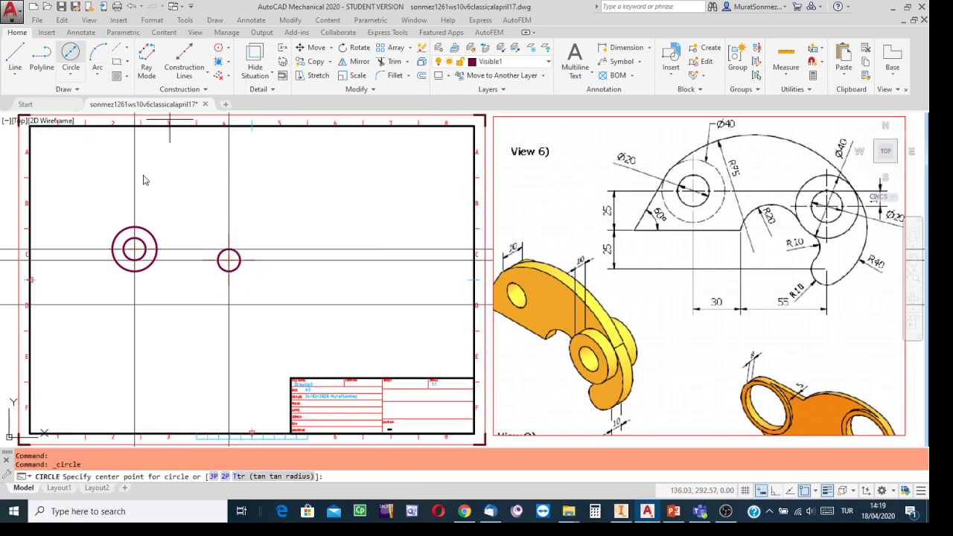
click(230, 259)
text(d)
key(Return)
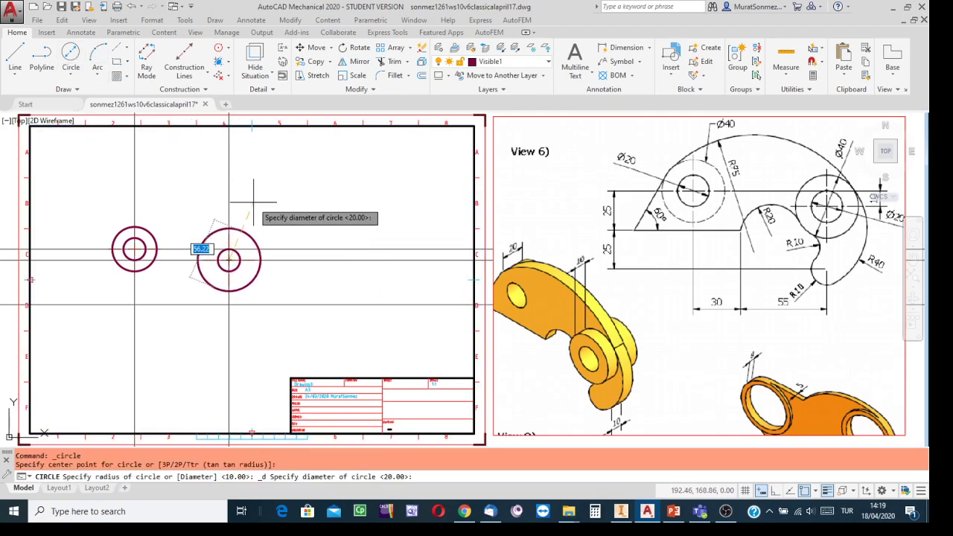
text(40)
key(Return)
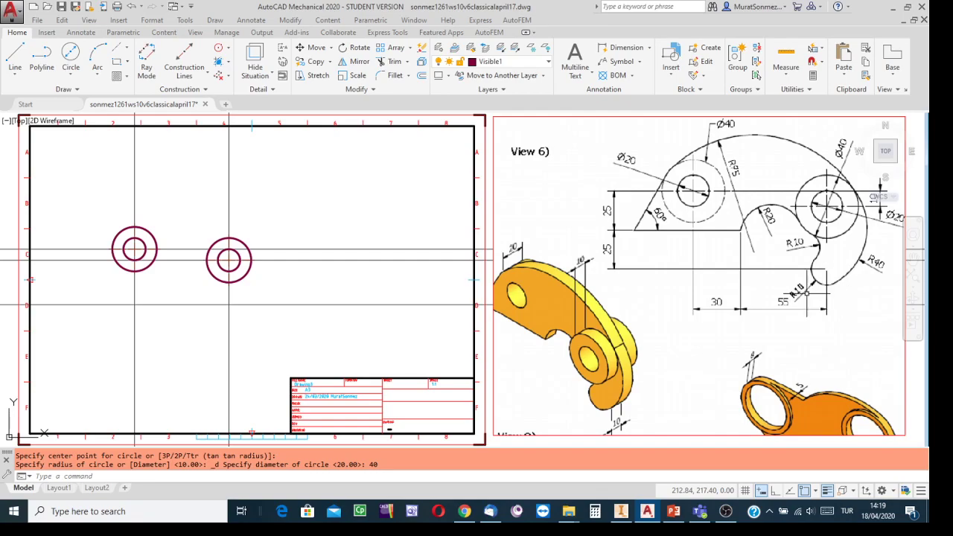
scroll(794, 305, up, 4)
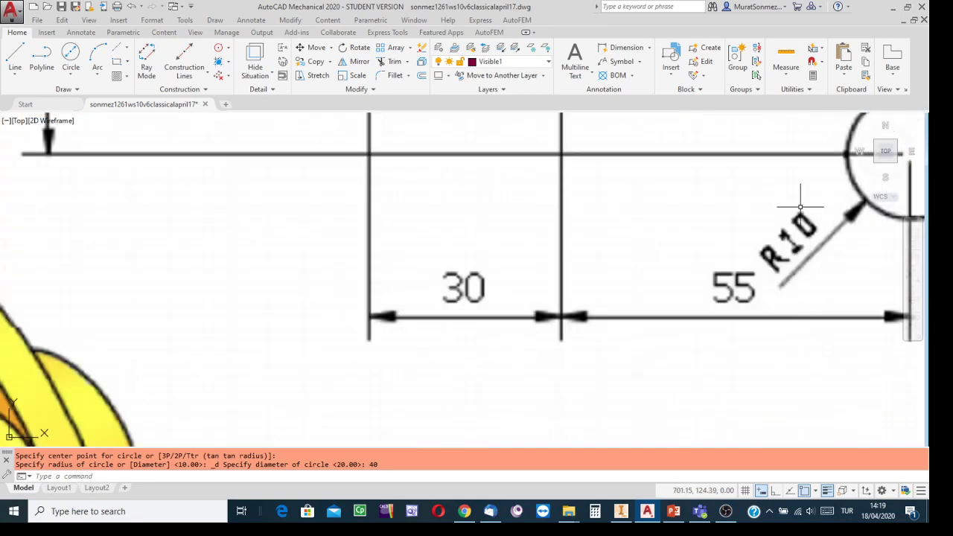
Draw an R10 circle centred on the lower intersection below the right-hand circles
scroll(804, 216, down, 2)
mouse_move(94, 264)
middle_down()
mouse_move(604, 250)
mouse_move(570, 300)
middle_up()
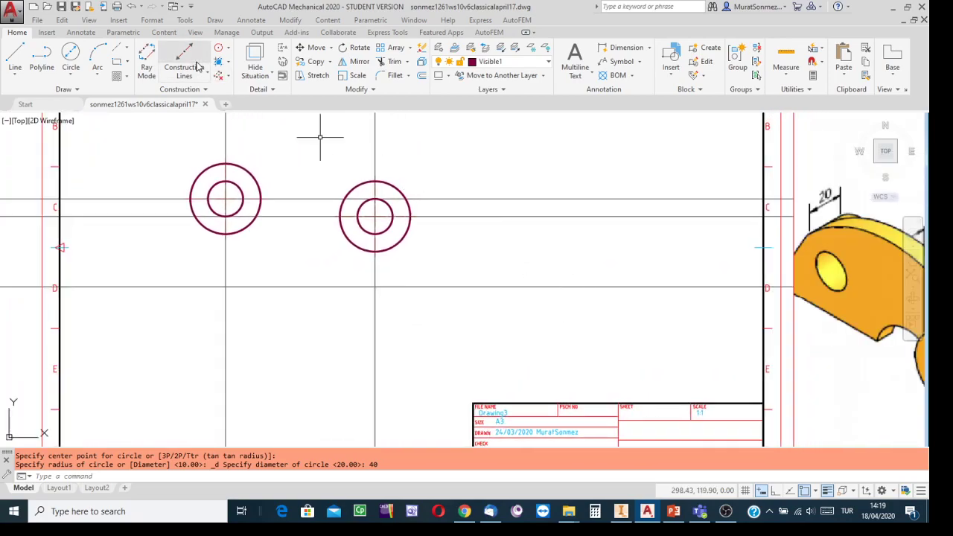
click(71, 76)
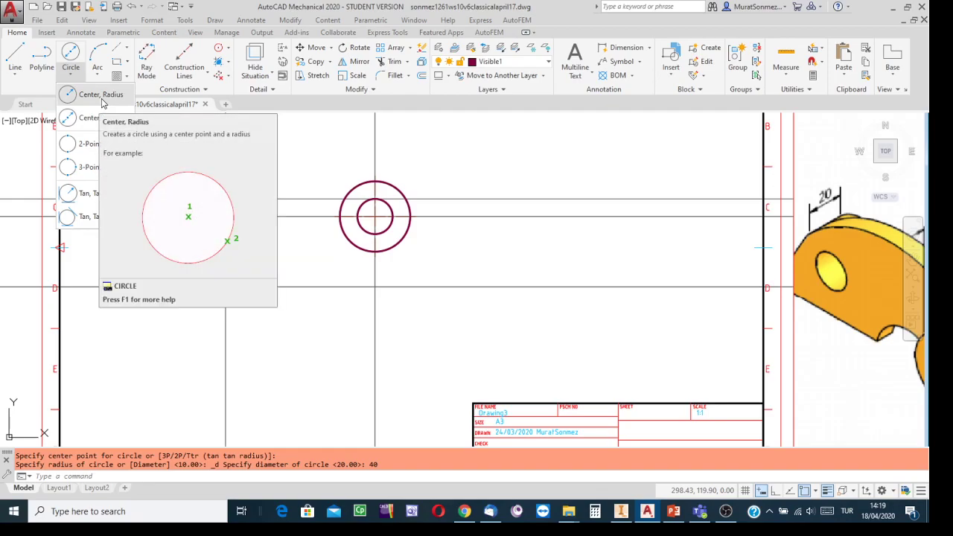
click(102, 103)
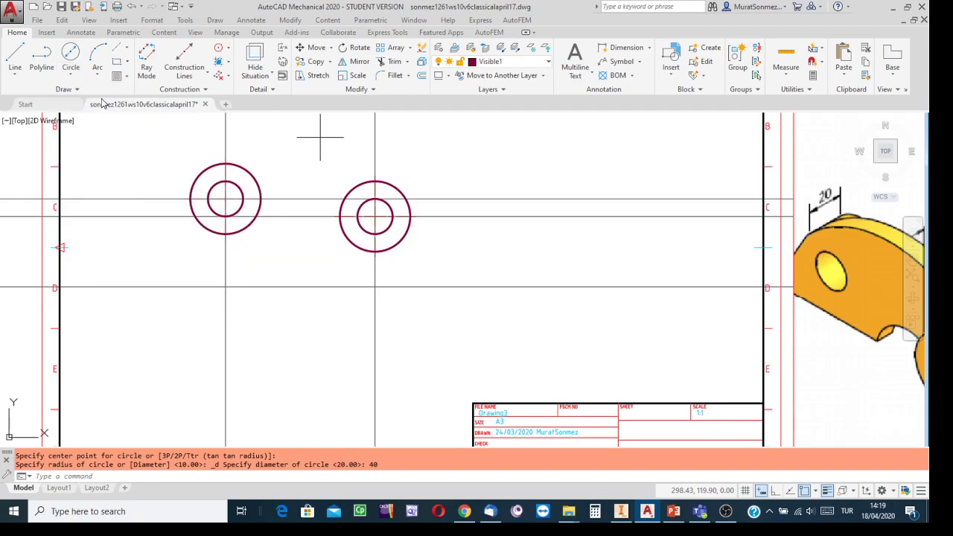
click(375, 286)
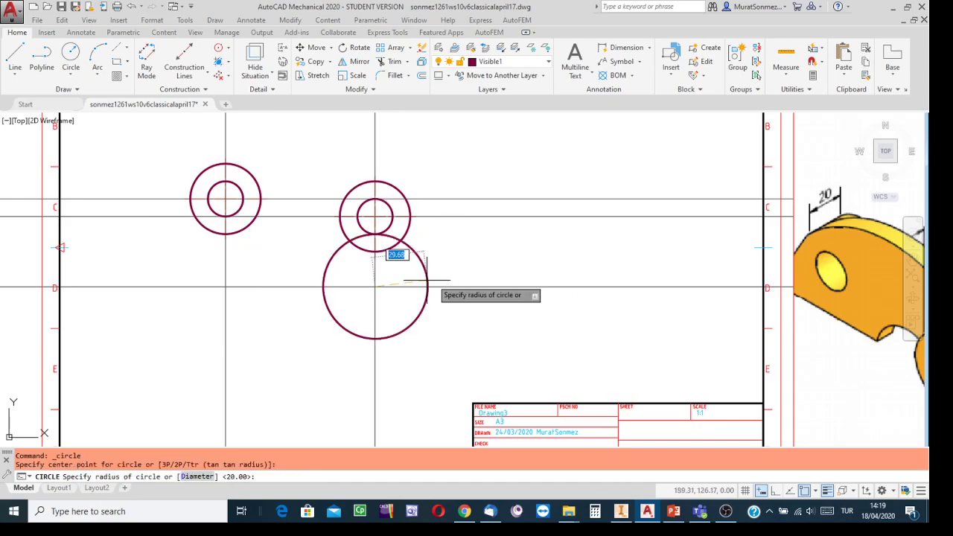
text(10)
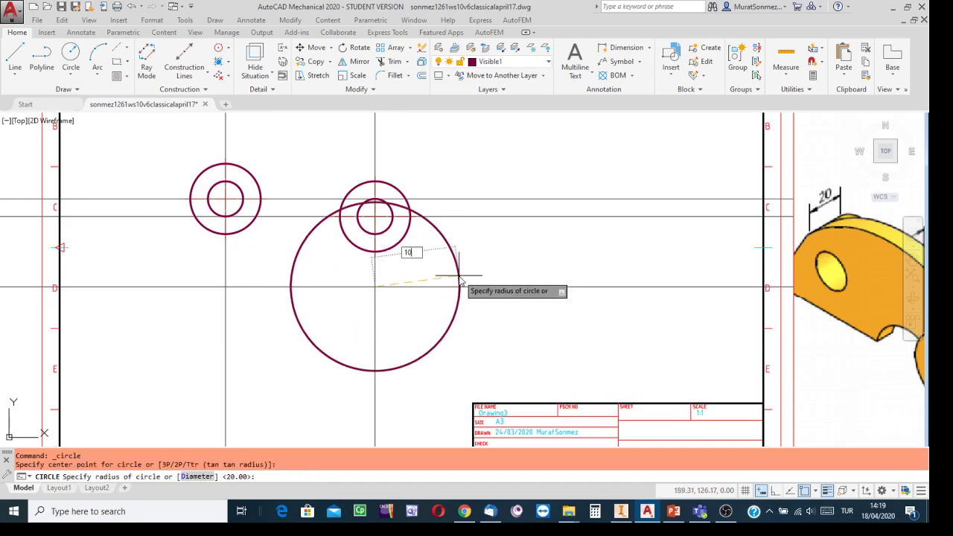
key(Return)
Make hidden1 the current layer
scroll(554, 302, down, 3)
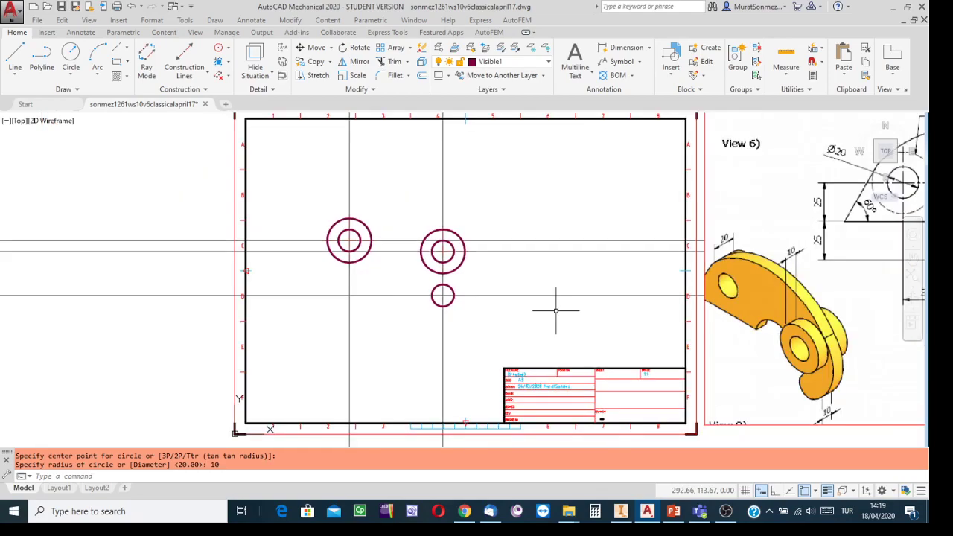
scroll(559, 334, up, 1)
mouse_move(559, 334)
middle_down()
mouse_move(474, 334)
mouse_move(433, 352)
mouse_move(324, 365)
middle_up()
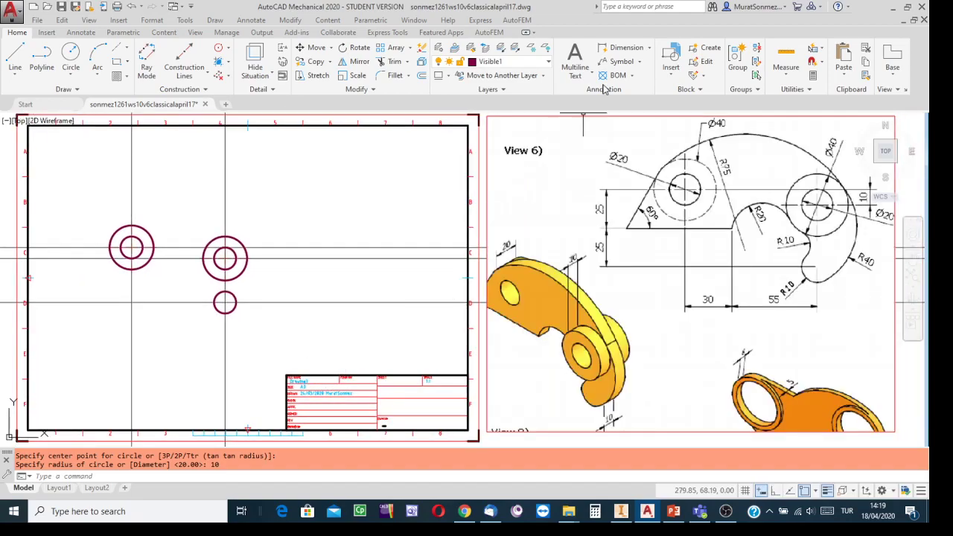
click(549, 62)
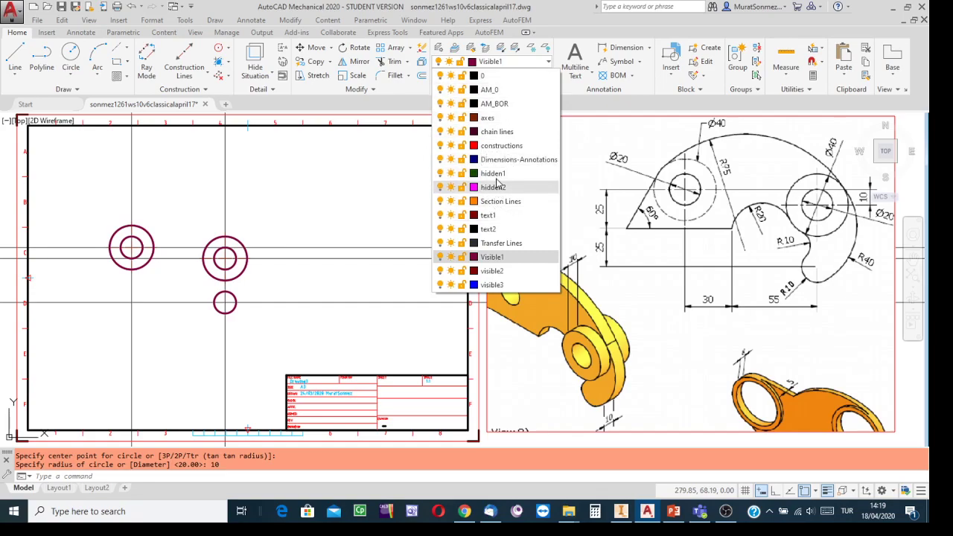
click(498, 178)
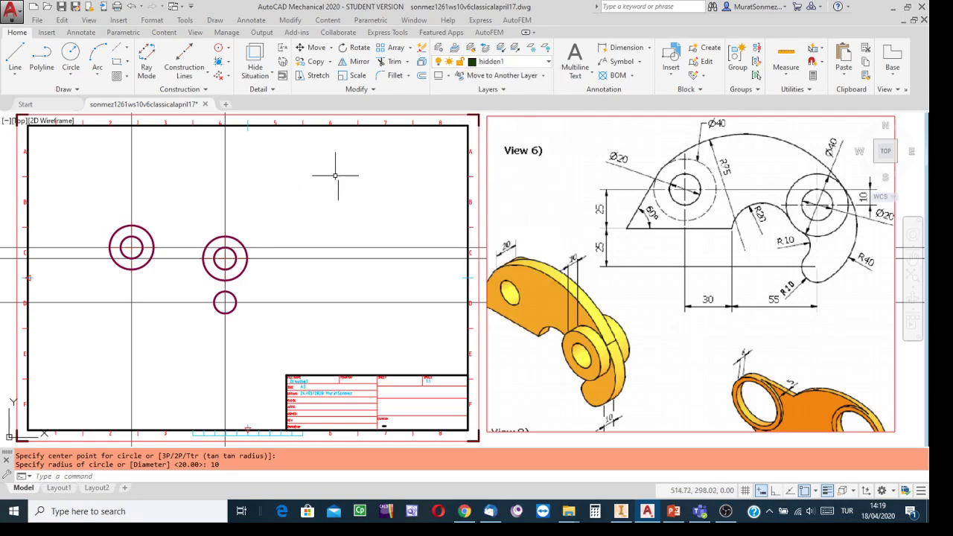
Draw a Ø40 circle centred on the left pair of circles
click(72, 65)
click(72, 84)
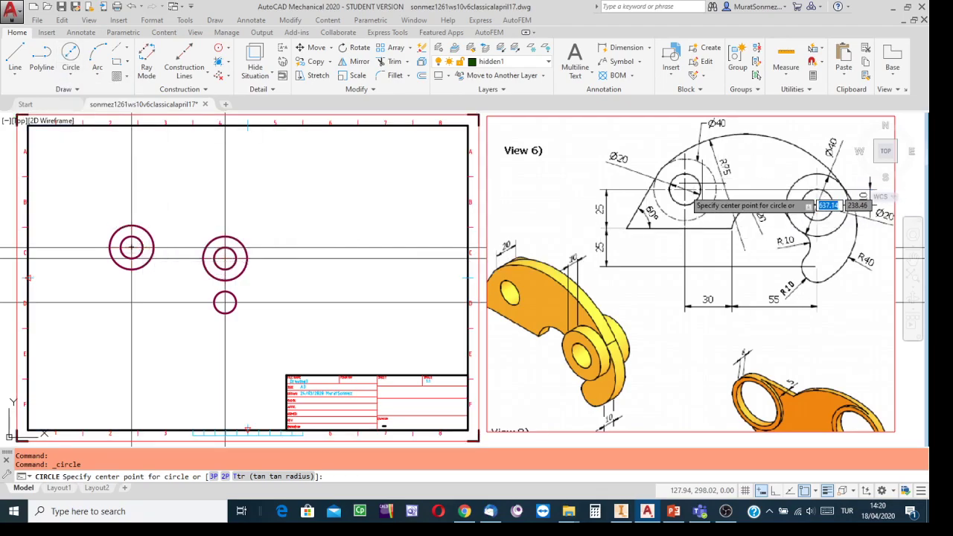
click(132, 247)
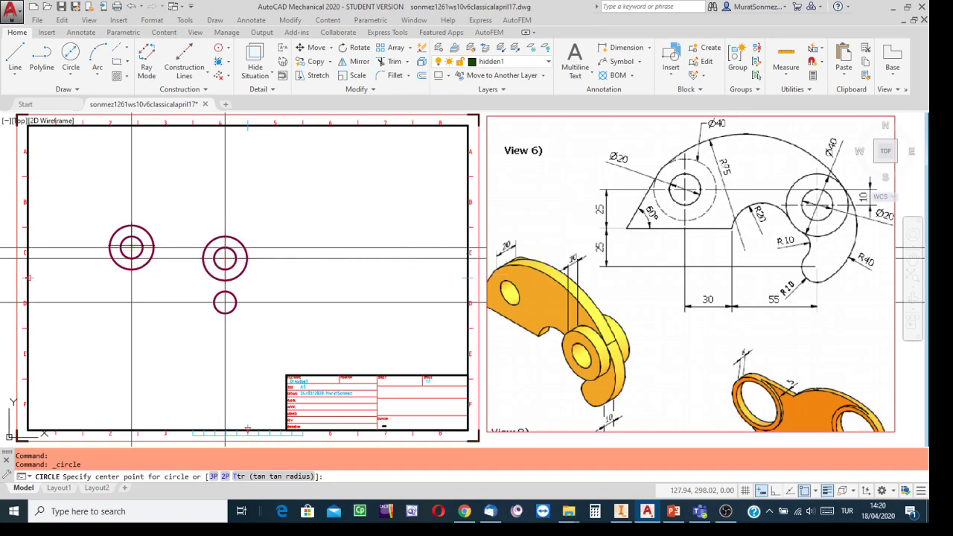
text(d)
key(Return)
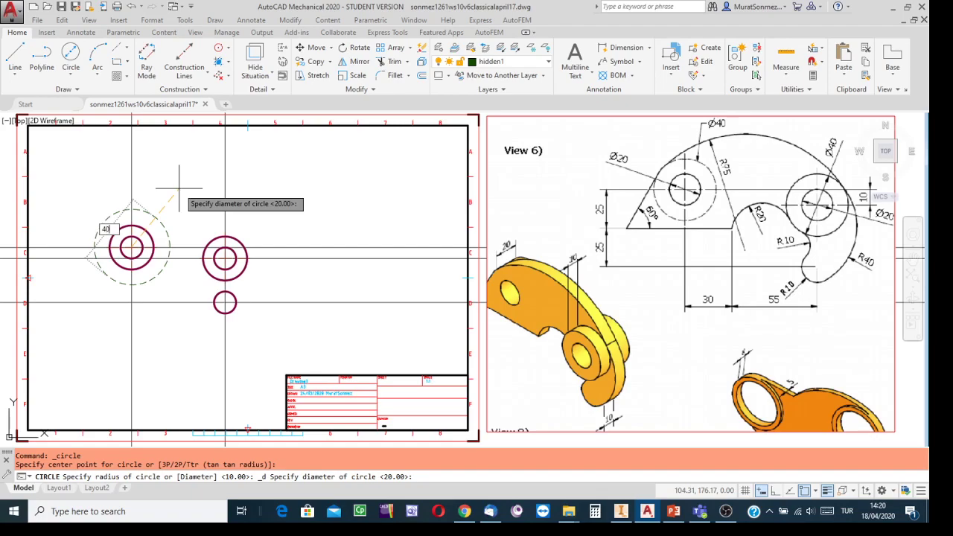
text(40)
key(Return)
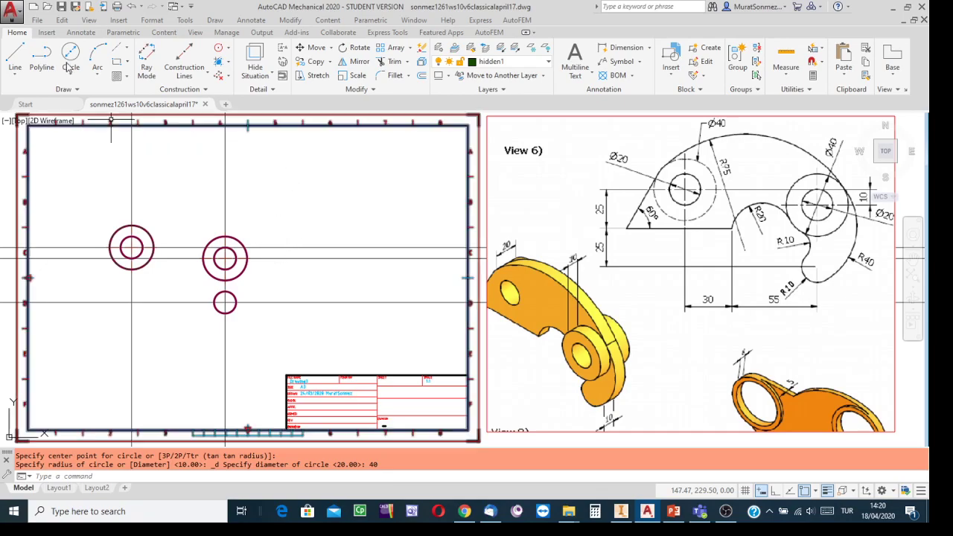
Quick-save the drawing and bring up the circle options, including Tan, Tan, Radius
click(61, 7)
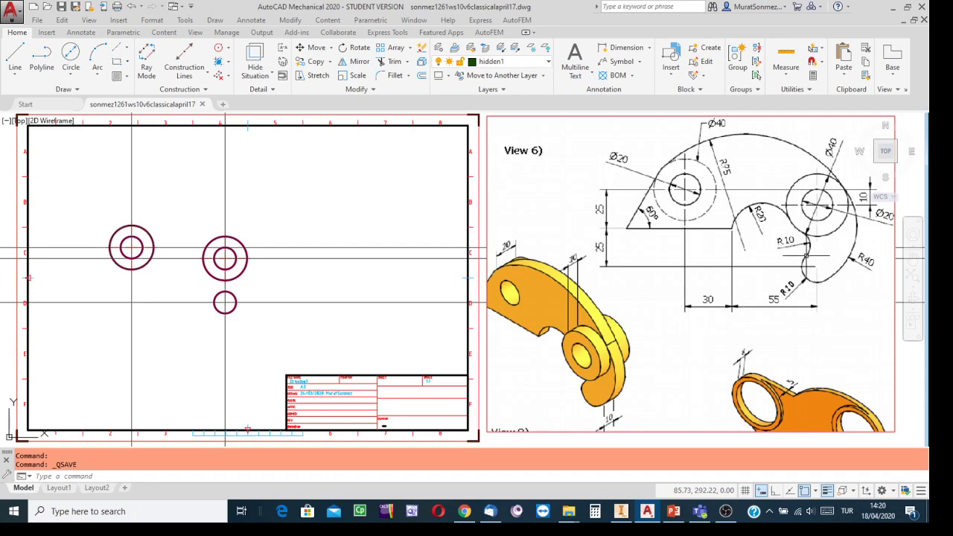
scroll(819, 251, up, 4)
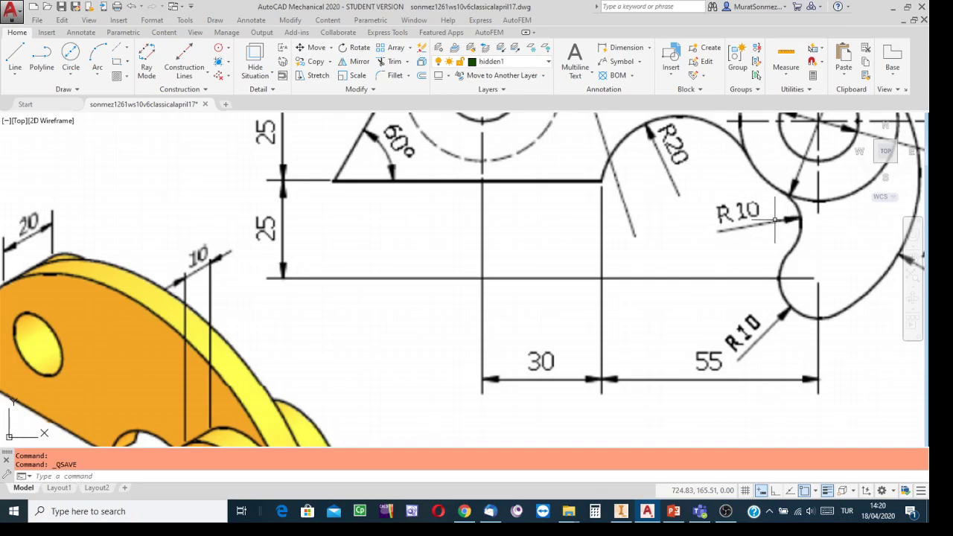
scroll(773, 219, down, 2)
mouse_move(87, 203)
middle_down()
mouse_move(718, 219)
mouse_move(634, 179)
mouse_move(340, 219)
mouse_move(330, 239)
middle_up()
scroll(548, 191, down, 2)
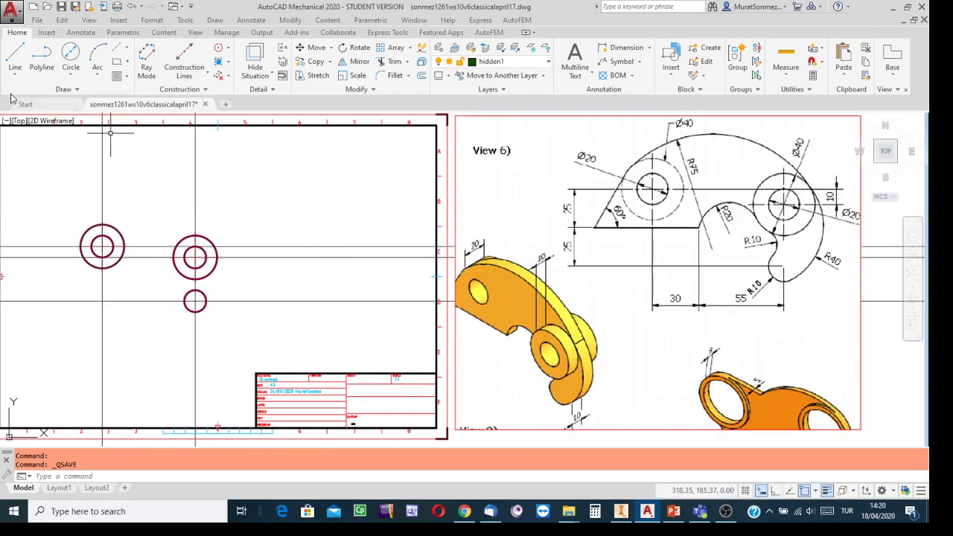
click(71, 77)
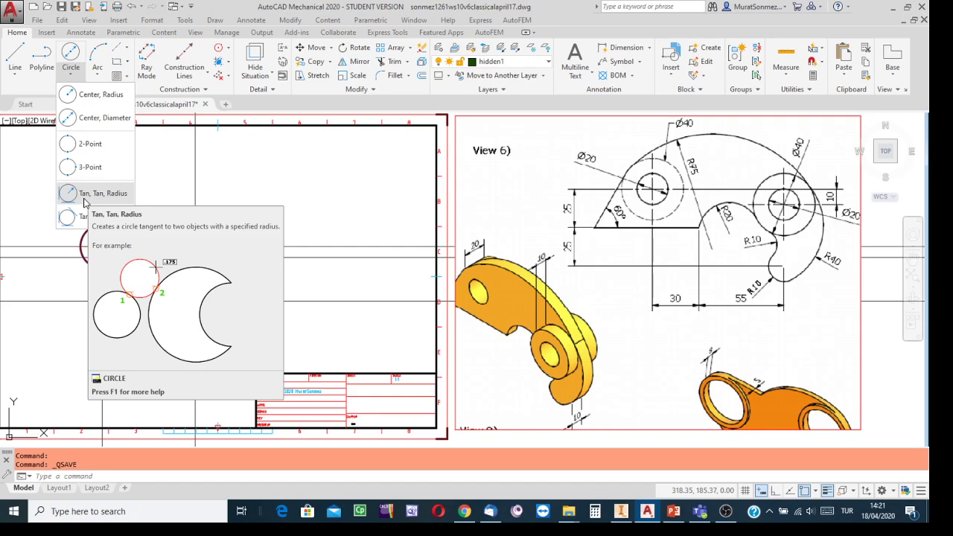
Draw a radius-10 circle tangent to the right outer Ø40 circle and the small lower circle
click(87, 194)
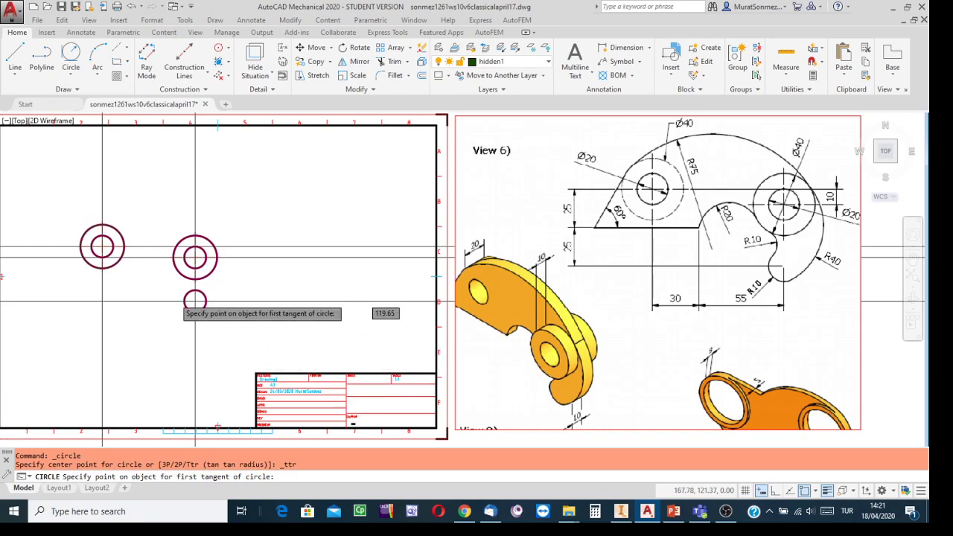
scroll(172, 279, up, 4)
scroll(171, 297, down, 2)
scroll(177, 298, down, 3)
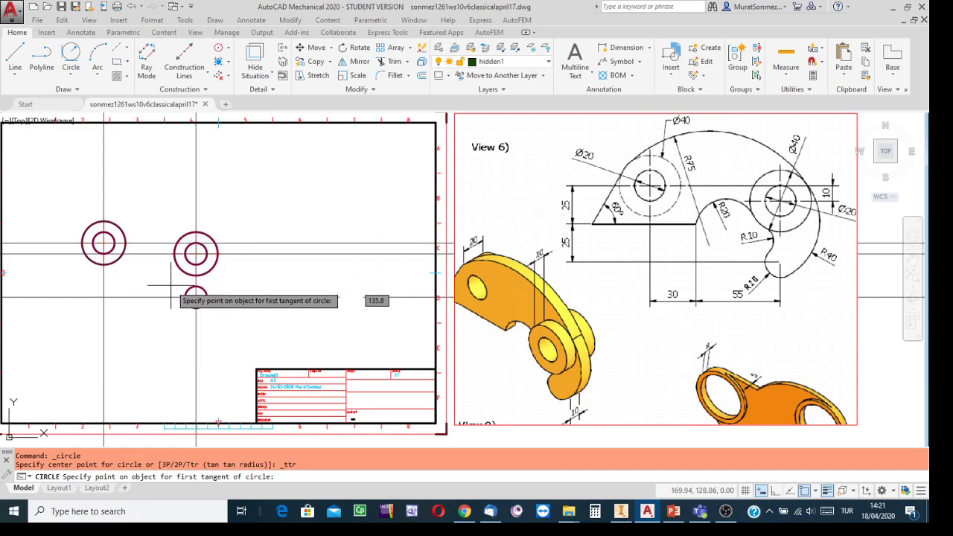
scroll(166, 292, up, 4)
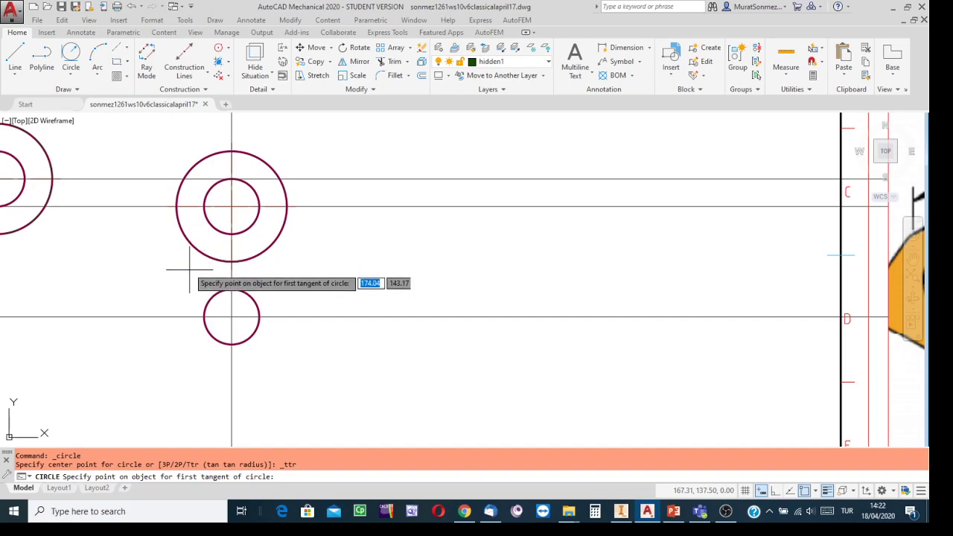
click(195, 244)
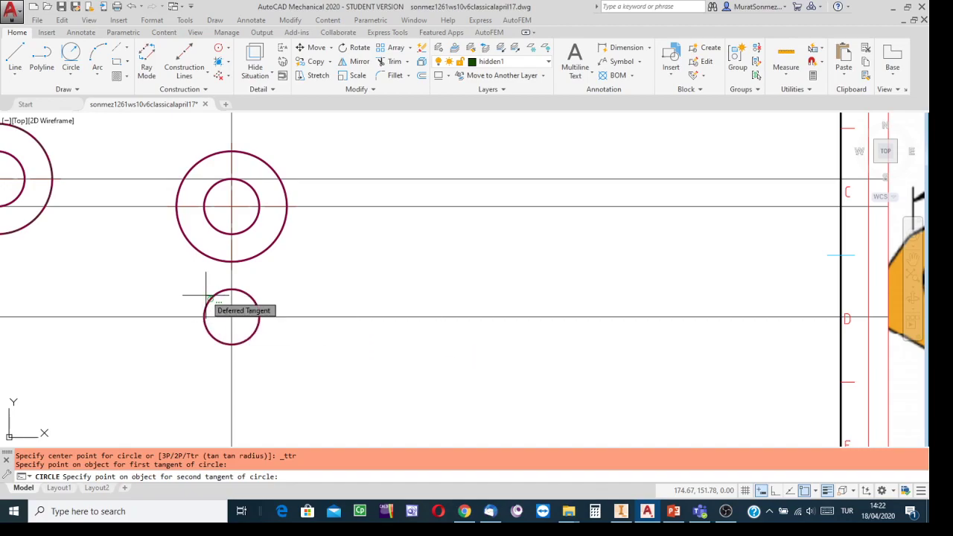
click(205, 297)
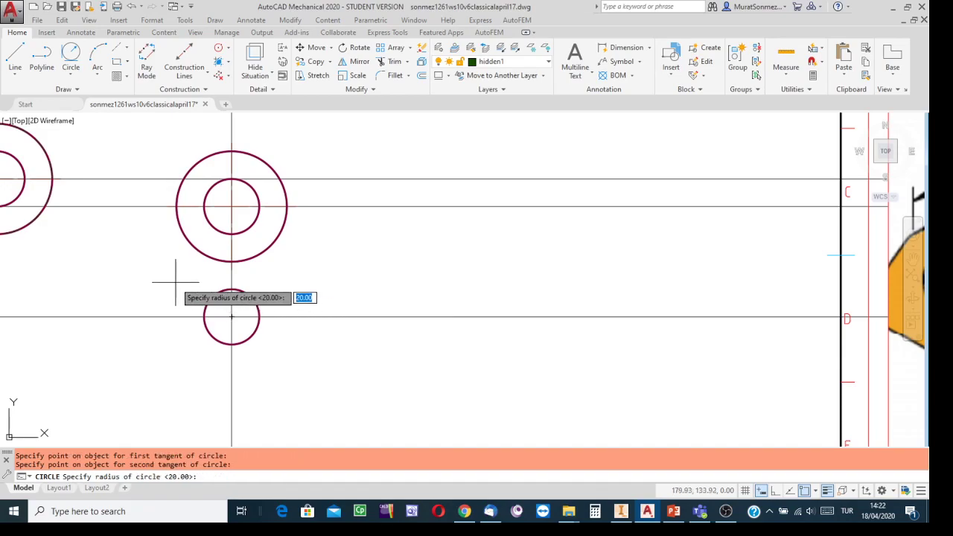
text(10)
key(Return)
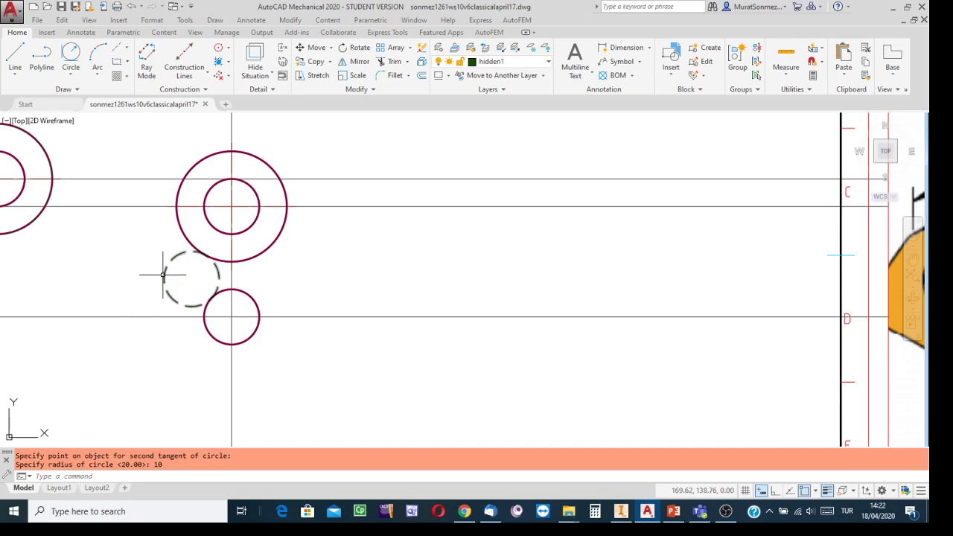
click(162, 274)
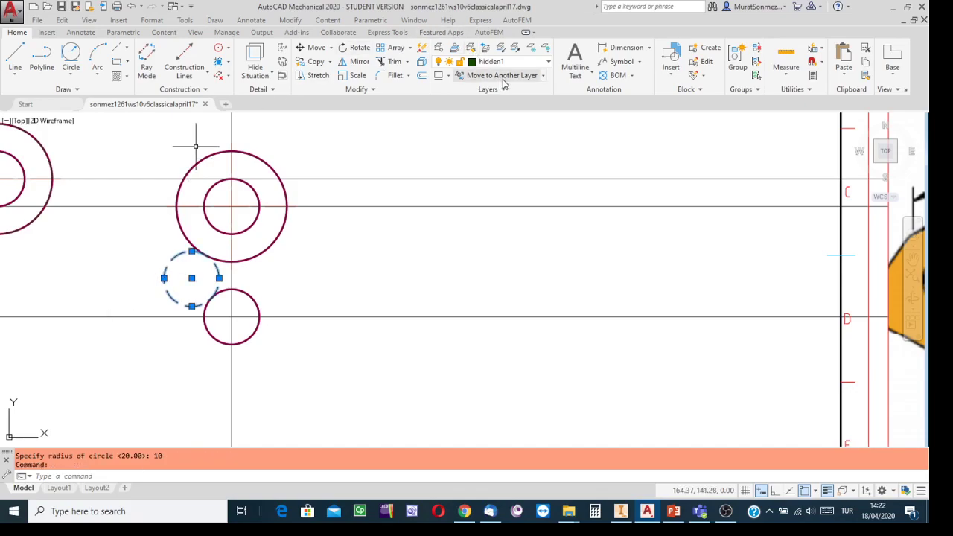
Move the dashed radius-10 circle onto the Visible1 layer and clear the selection
click(549, 63)
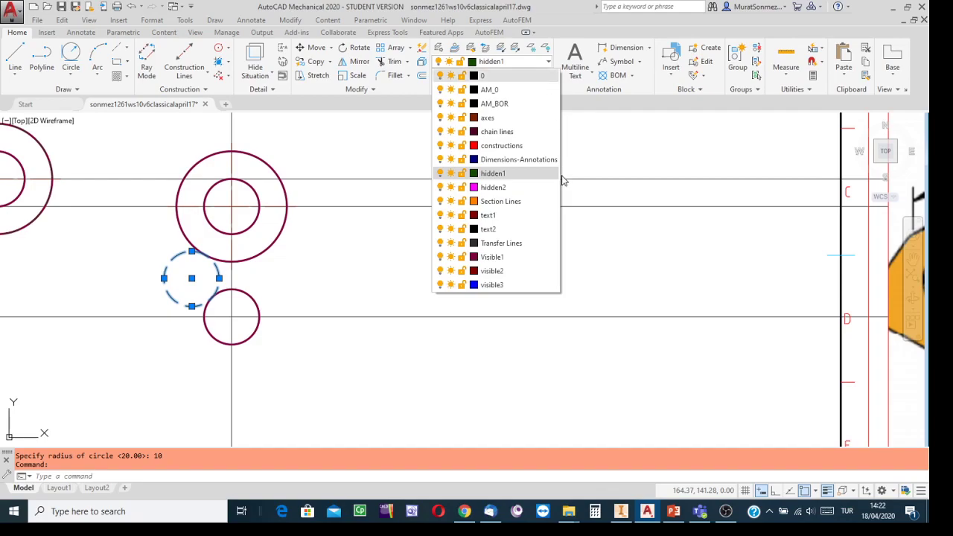
click(495, 258)
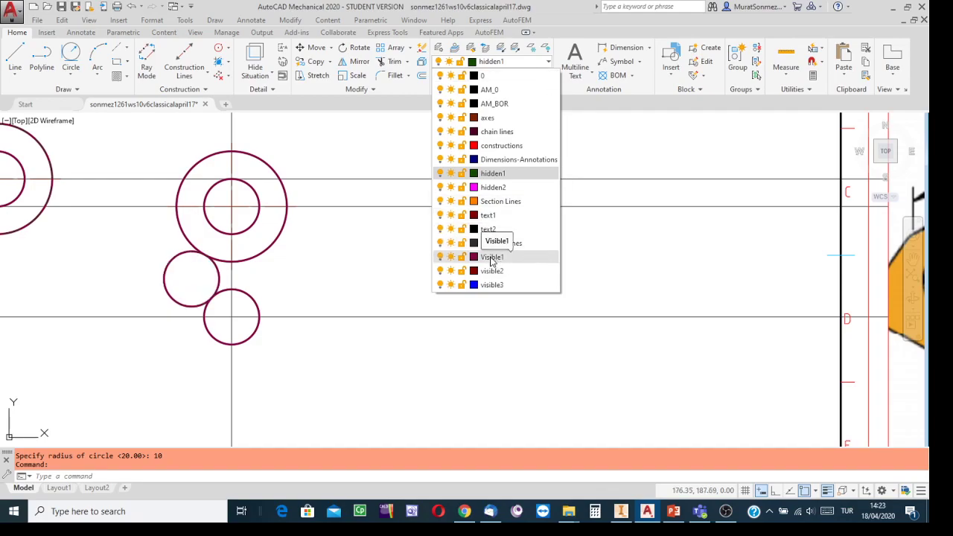
click(491, 257)
scroll(488, 254, down, 2)
scroll(488, 254, up, 2)
key(Escape)
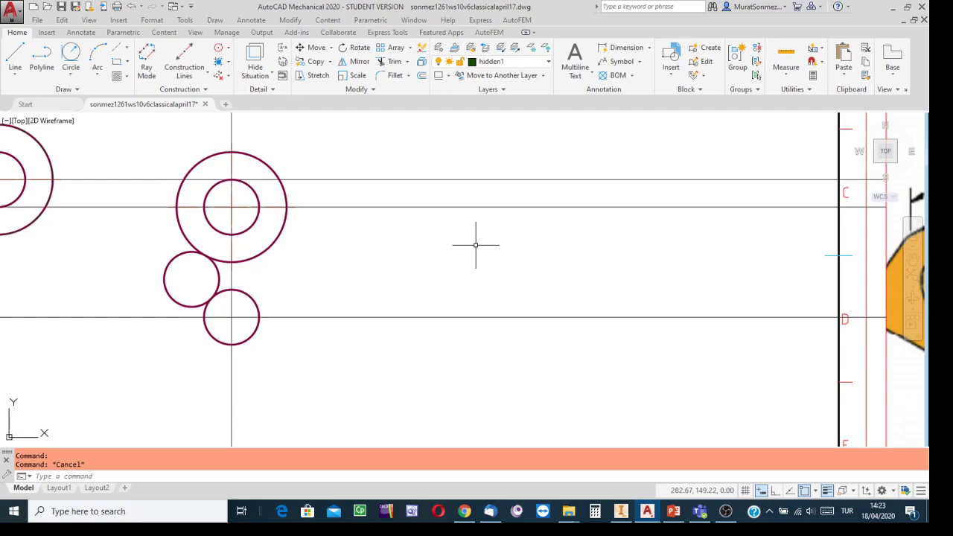
Trim the outer part of the radius-10 circle, using all objects as cutting edges
click(385, 63)
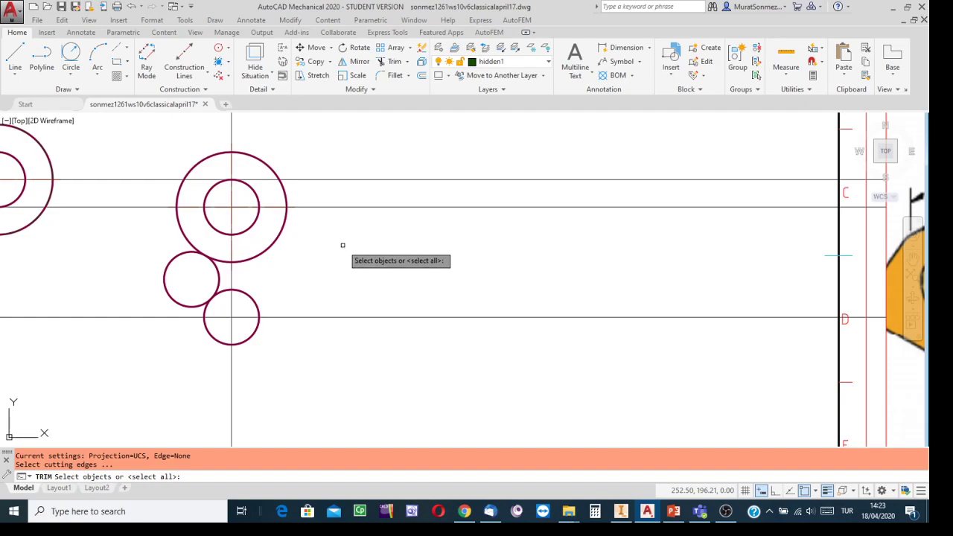
key(Return)
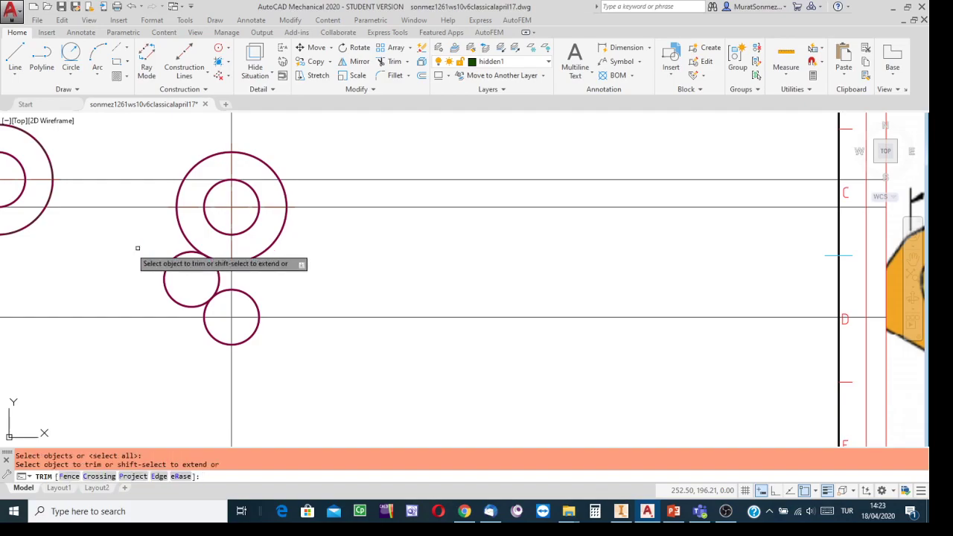
click(182, 256)
scroll(482, 313, down, 4)
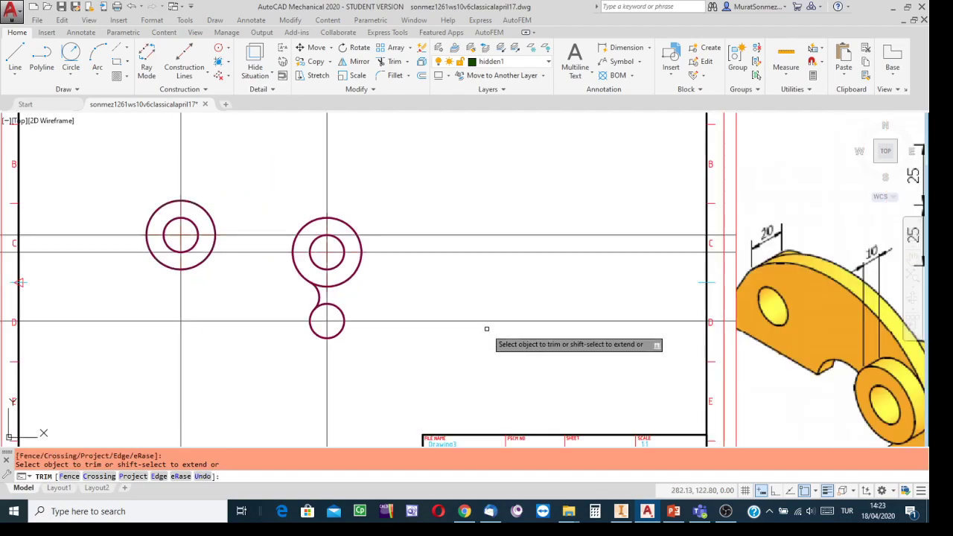
mouse_move(485, 329)
middle_down()
mouse_move(351, 321)
mouse_move(210, 290)
mouse_move(195, 276)
middle_up()
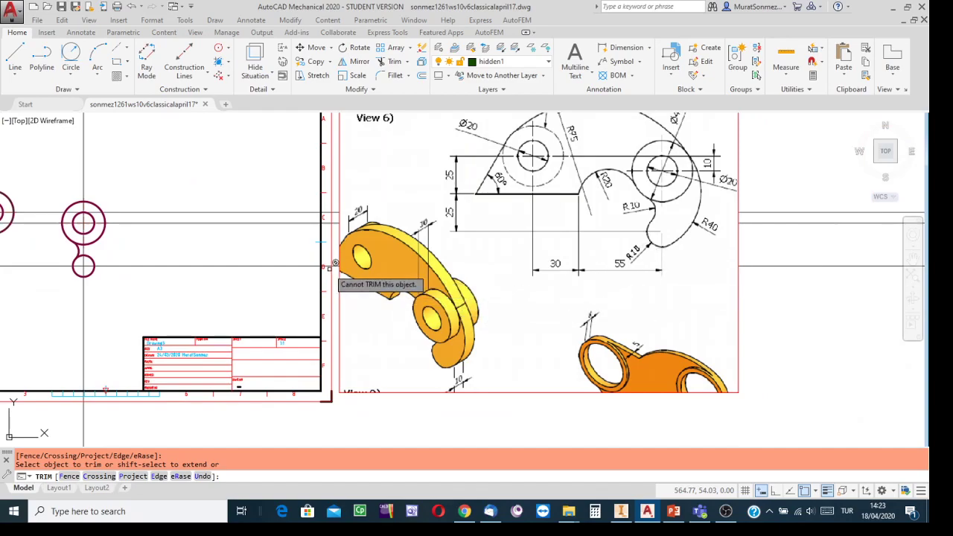
key(Escape)
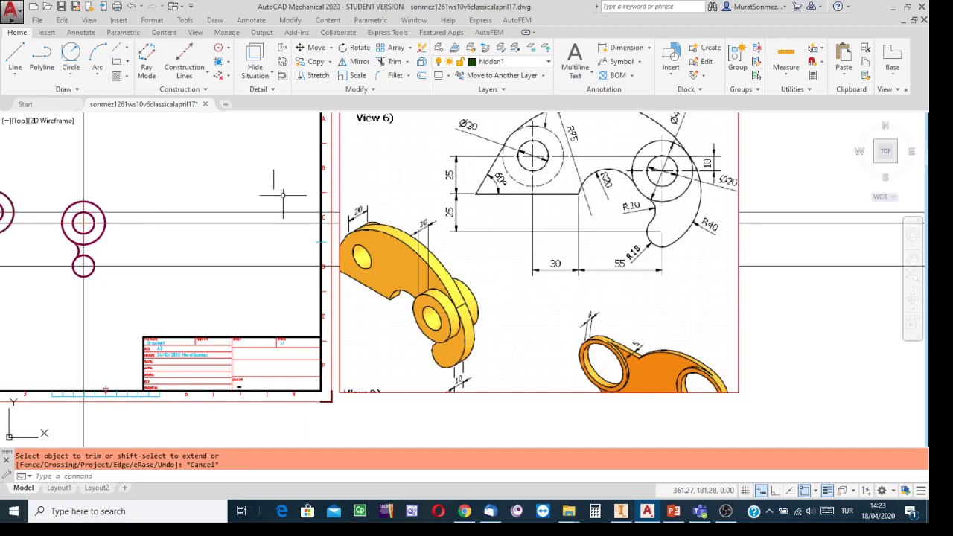
Draw a radius-40 circle tangent to the upper outer circle and the small lower circle
click(70, 52)
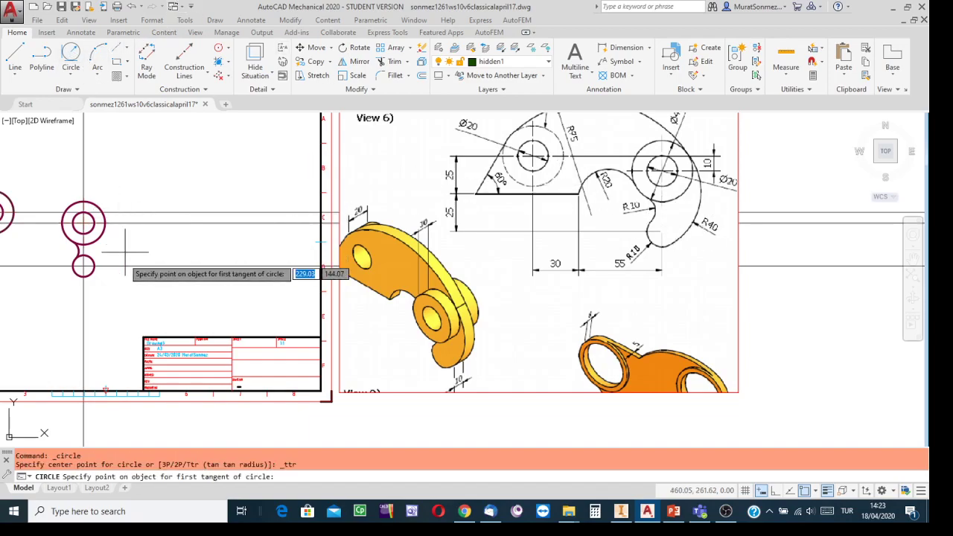
scroll(106, 281, up, 2)
mouse_move(125, 213)
middle_down()
mouse_move(326, 282)
mouse_move(371, 281)
middle_up()
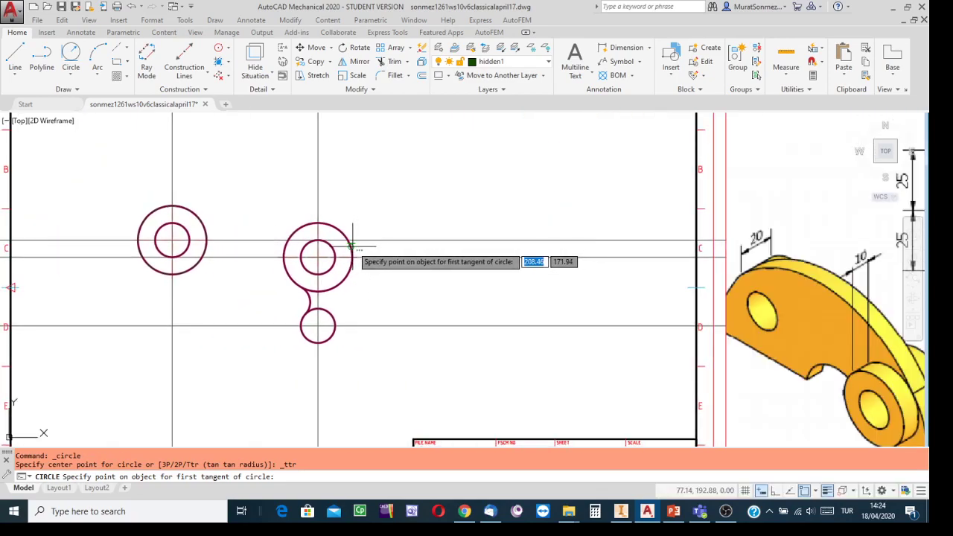
click(352, 245)
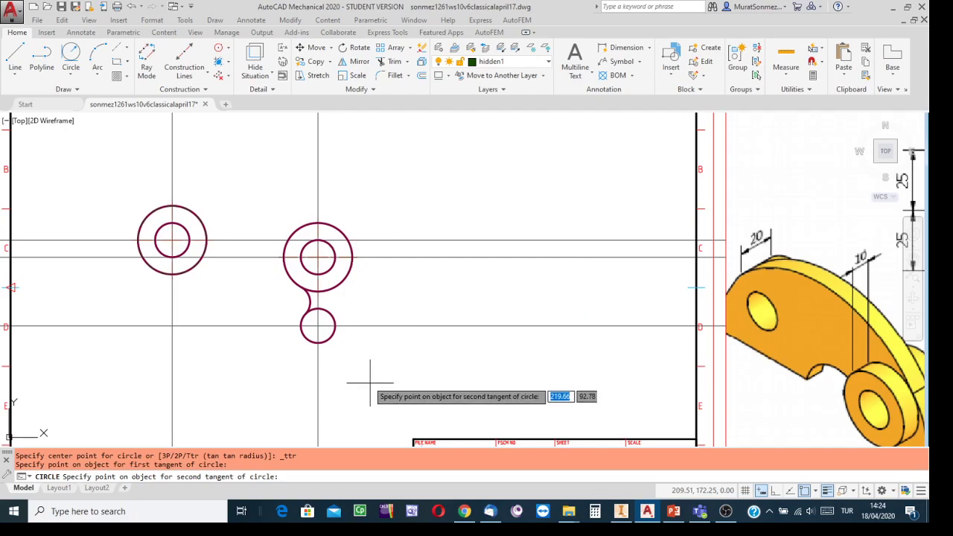
click(328, 342)
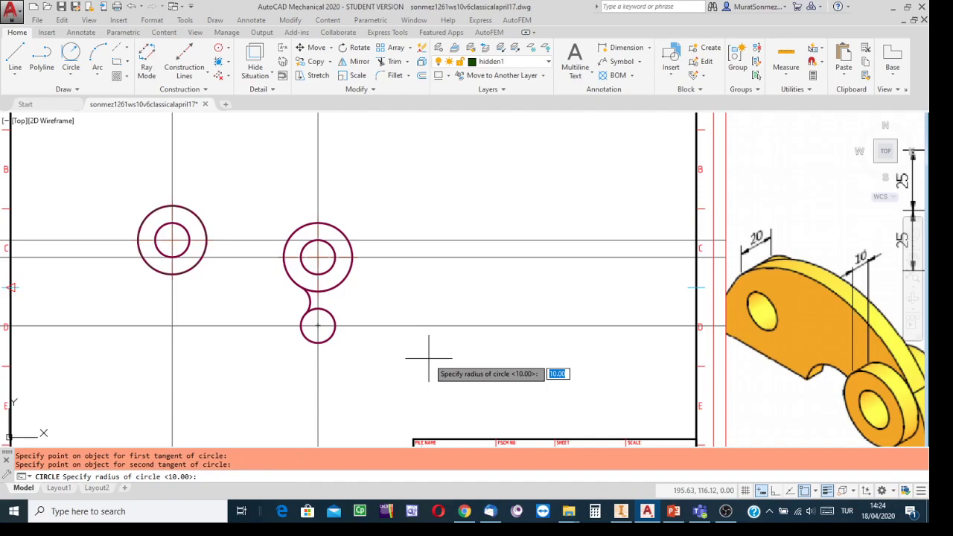
text(40)
key(Return)
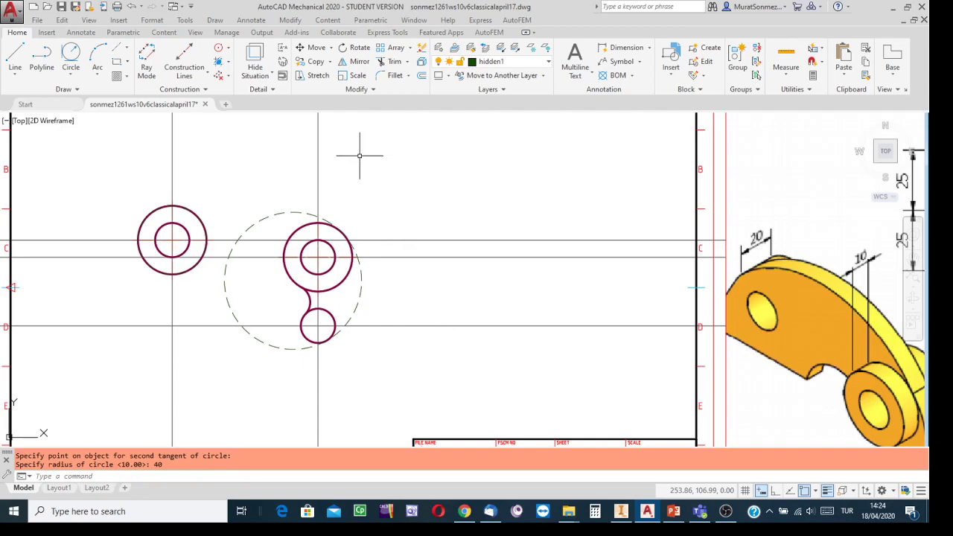
click(279, 212)
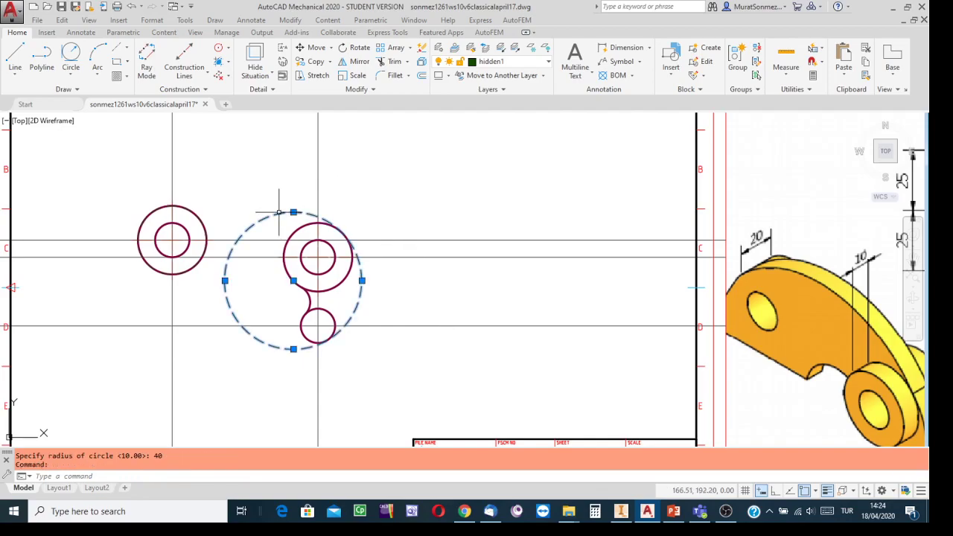
Move the radius-40 circle onto the Visible1 layer
click(547, 64)
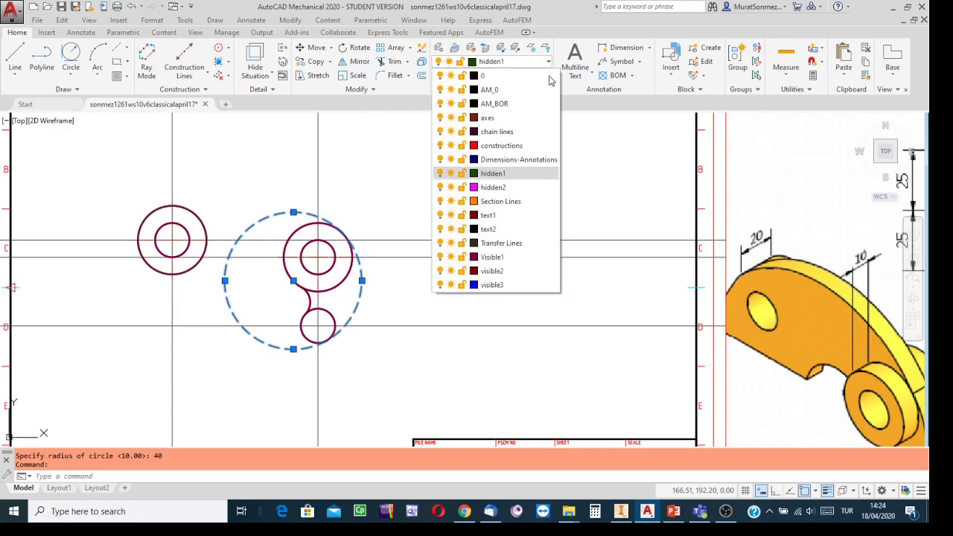
click(491, 256)
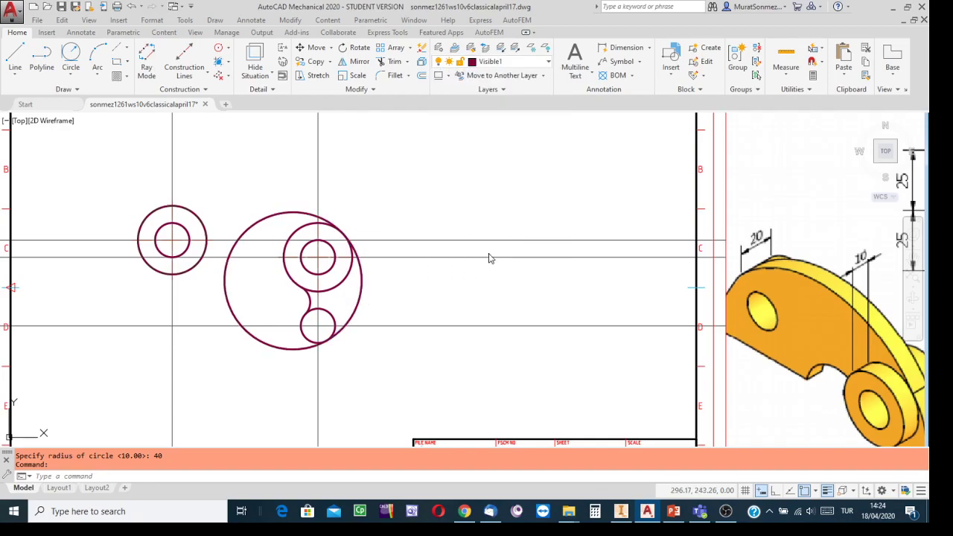
key(Escape)
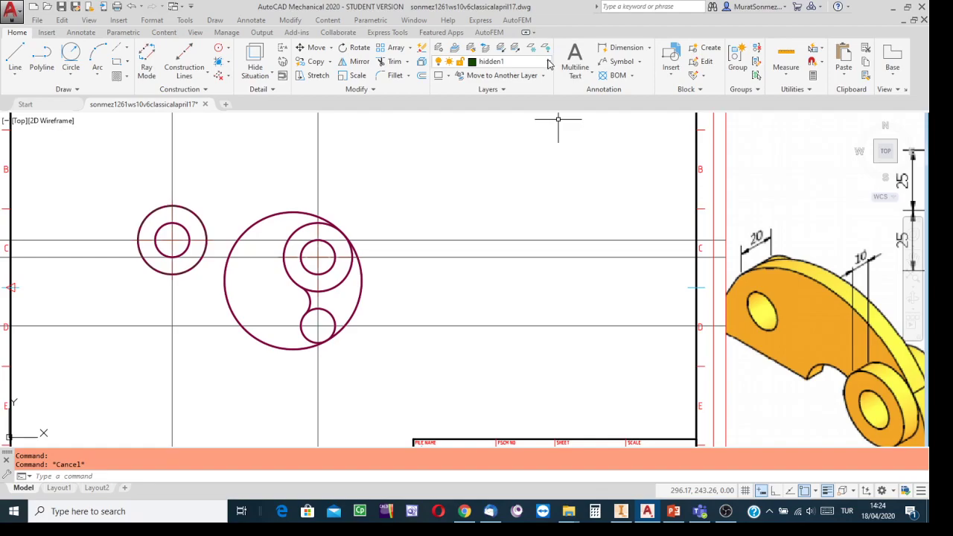
Make Visible1 the current layer for new geometry
click(547, 64)
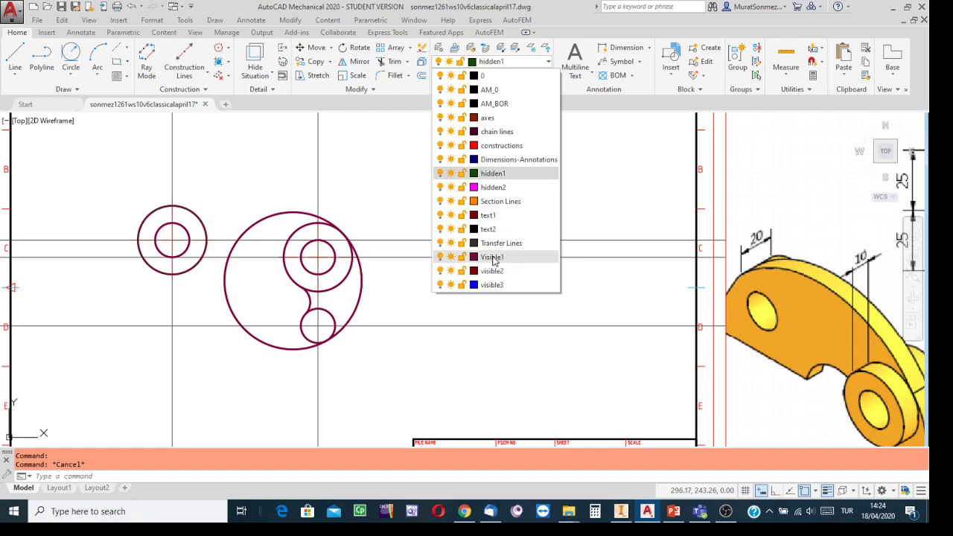
click(493, 257)
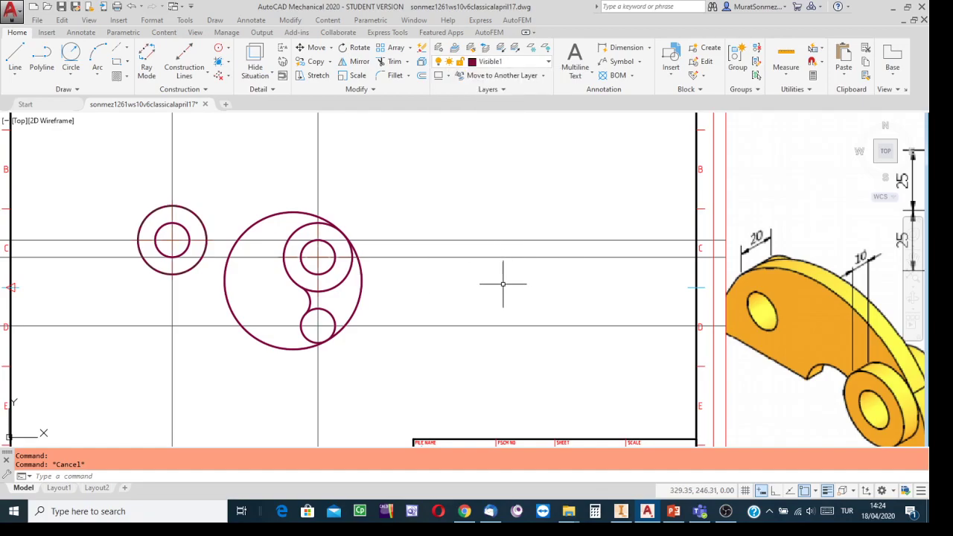
scroll(506, 278, down, 2)
middle_drag(496, 273, 376, 249)
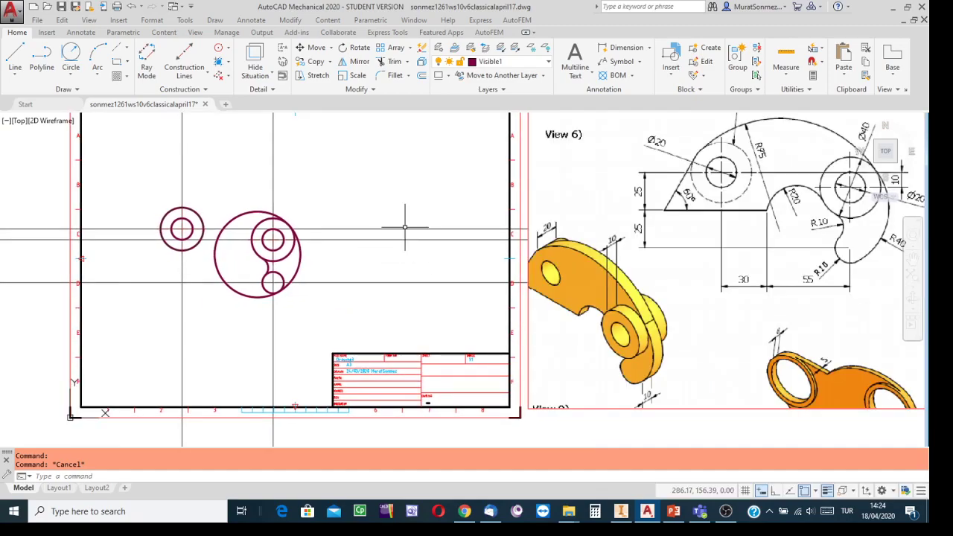
Trim the large circle's outer arcs beside the lower small circle and at the top right
click(389, 62)
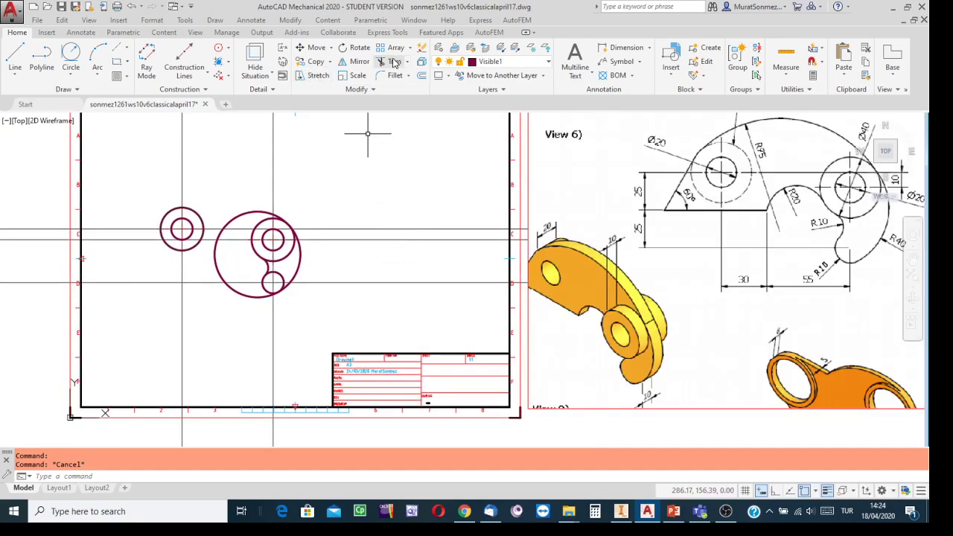
key(Return)
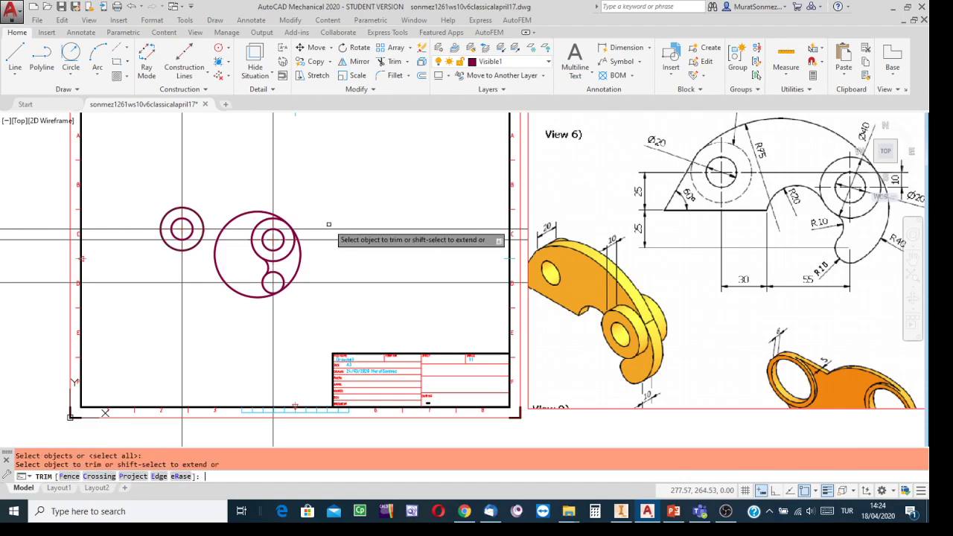
scroll(339, 358, up, 5)
middle_drag(189, 246, 602, 425)
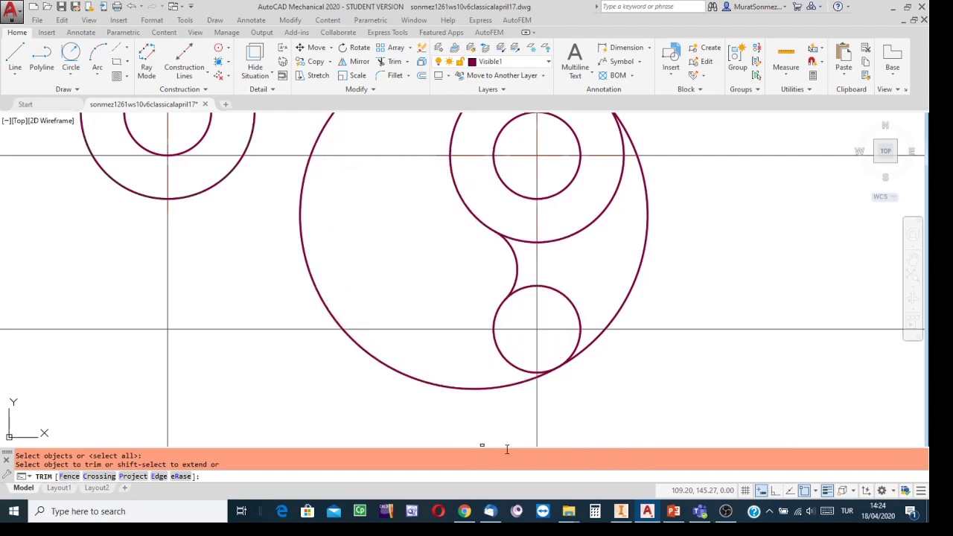
scroll(547, 410, up, 4)
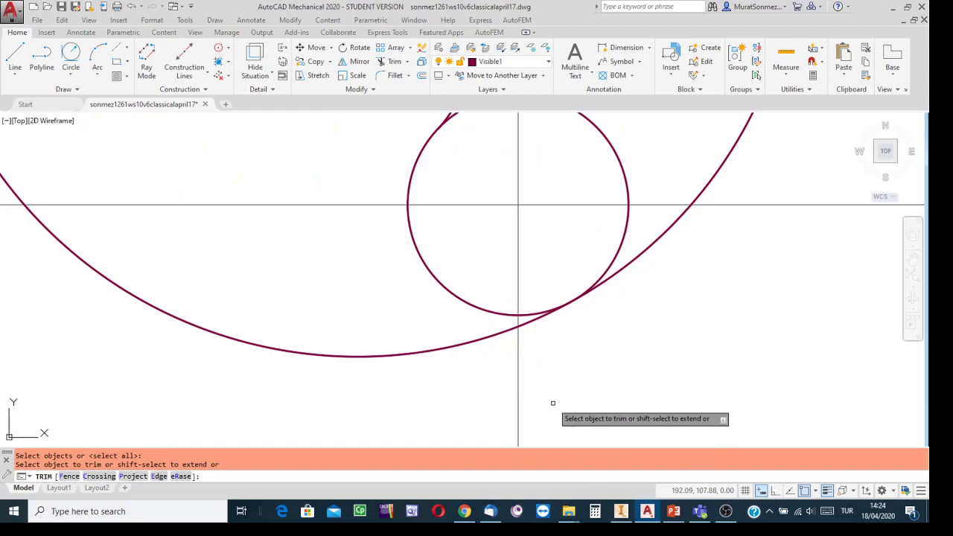
click(525, 321)
scroll(587, 357, down, 4)
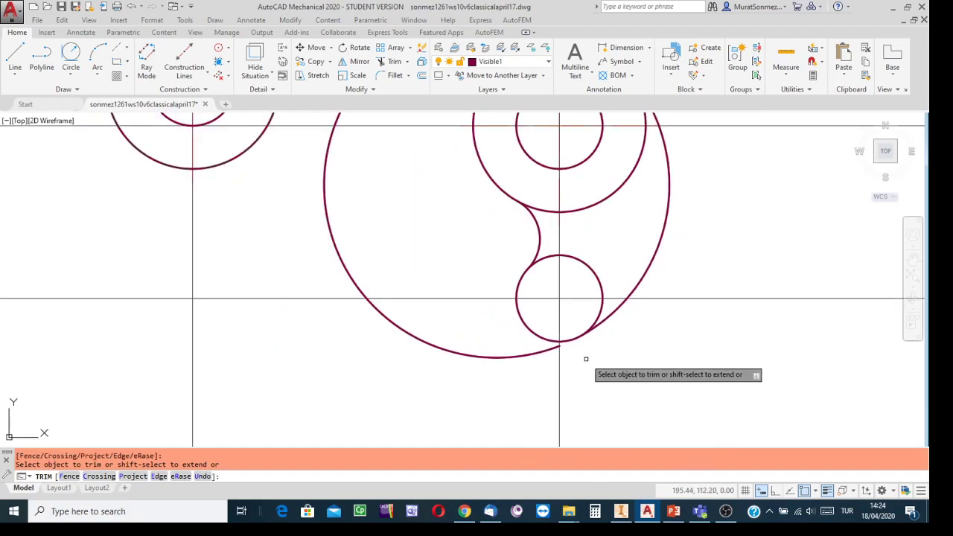
click(589, 153)
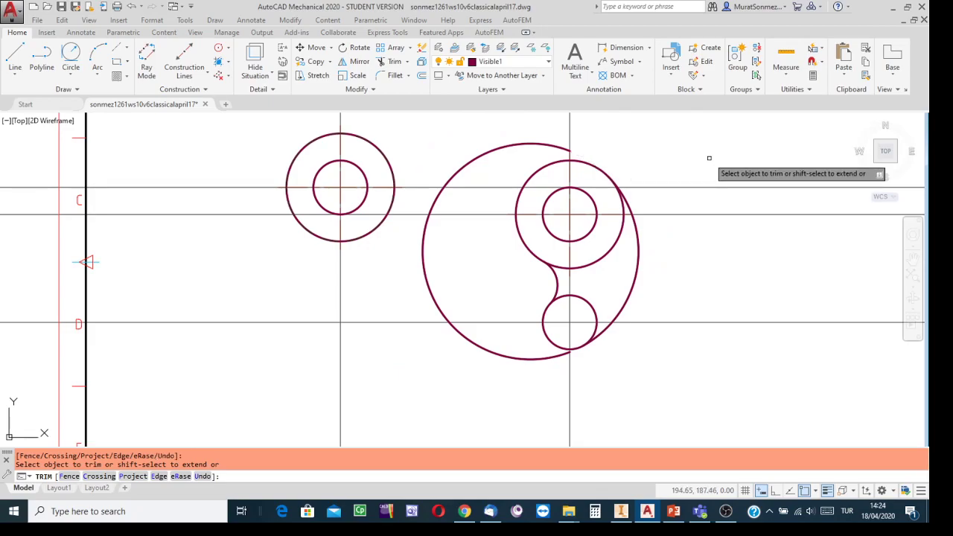
key(Escape)
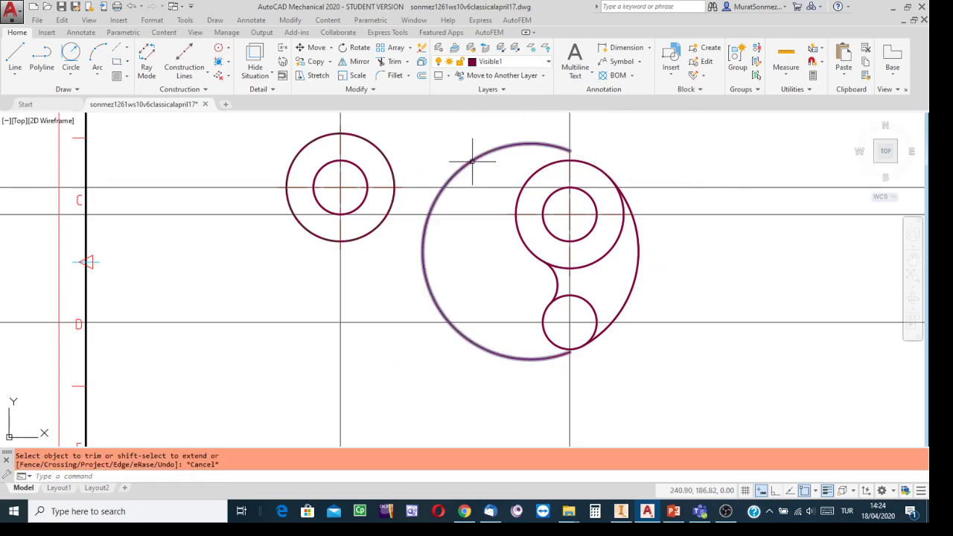
Delete the leftover outer arc
click(472, 159)
key(Delete)
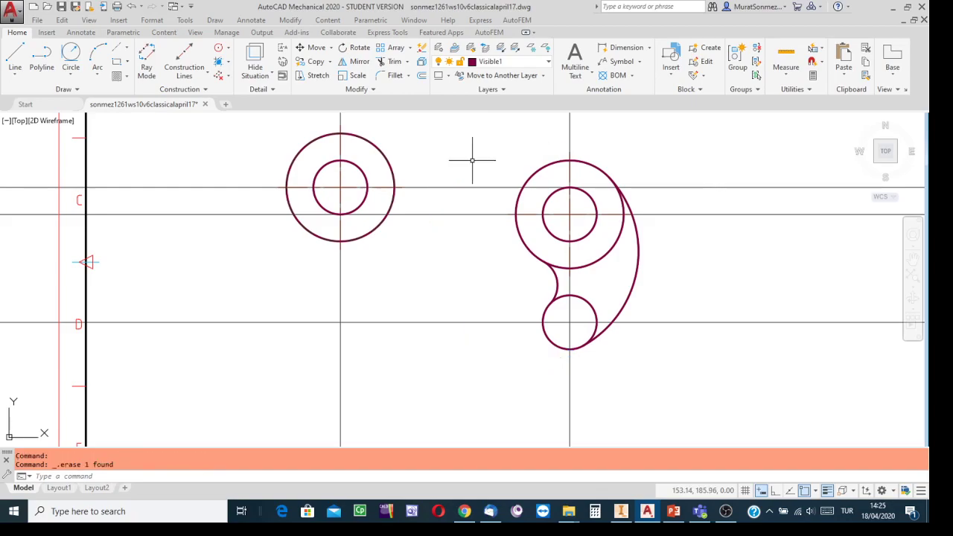
scroll(814, 262, down, 2)
Trim away the upper inner arc of the small lower circle
middle_drag(814, 262, 310, 213)
scroll(342, 219, down, 2)
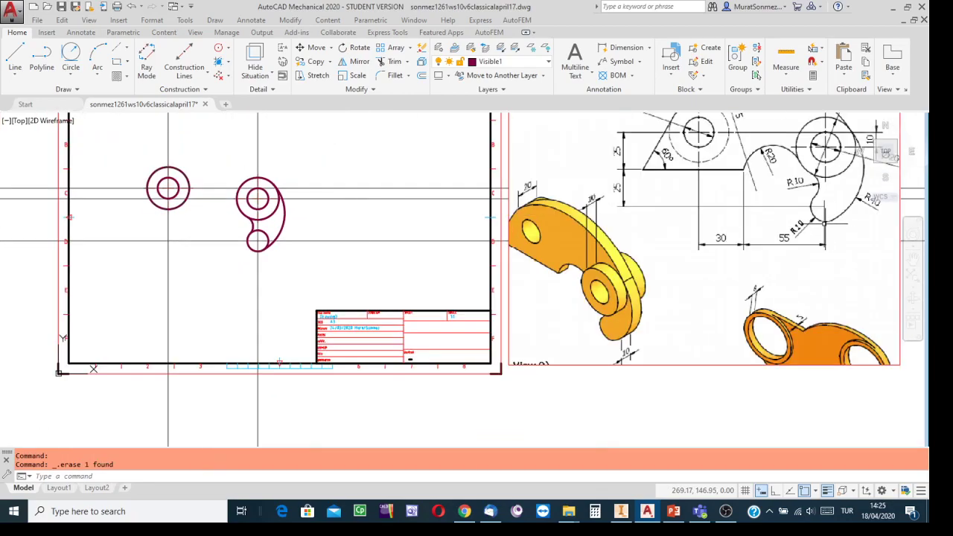
middle_drag(827, 221, 763, 251)
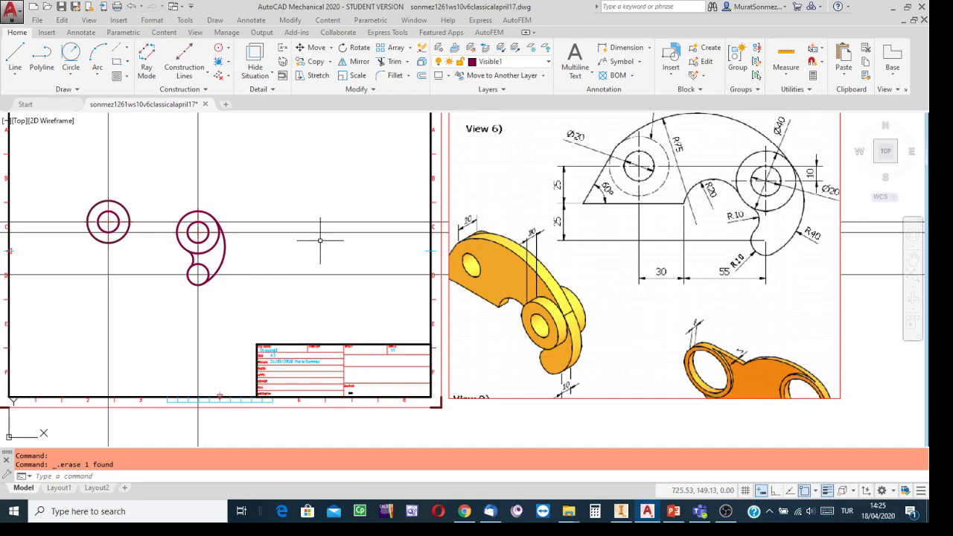
click(394, 63)
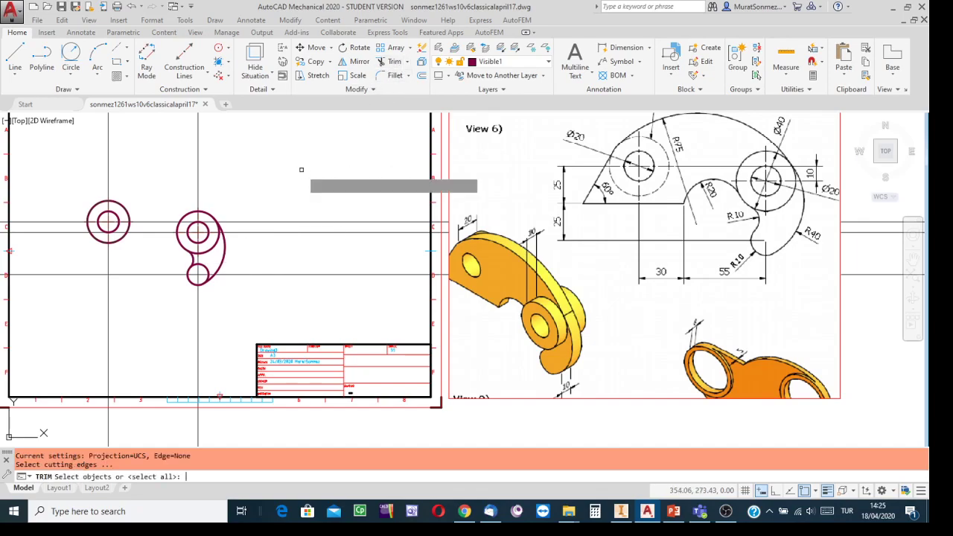
key(Return)
scroll(212, 292, up, 6)
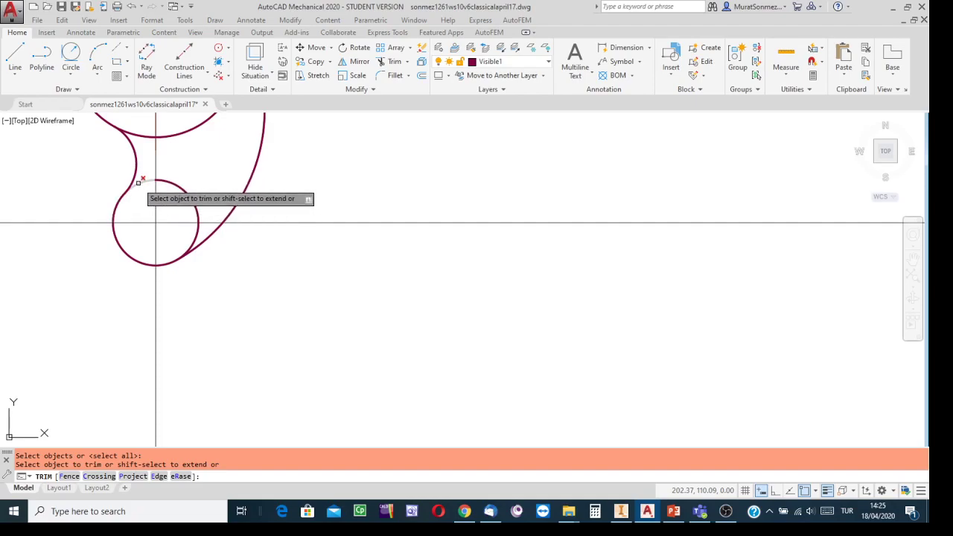
click(174, 181)
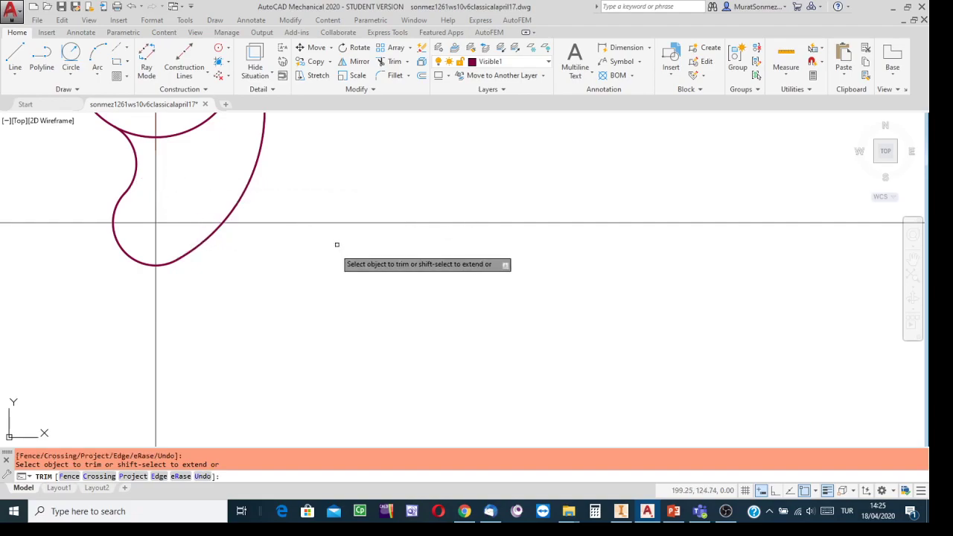
scroll(313, 294, down, 6)
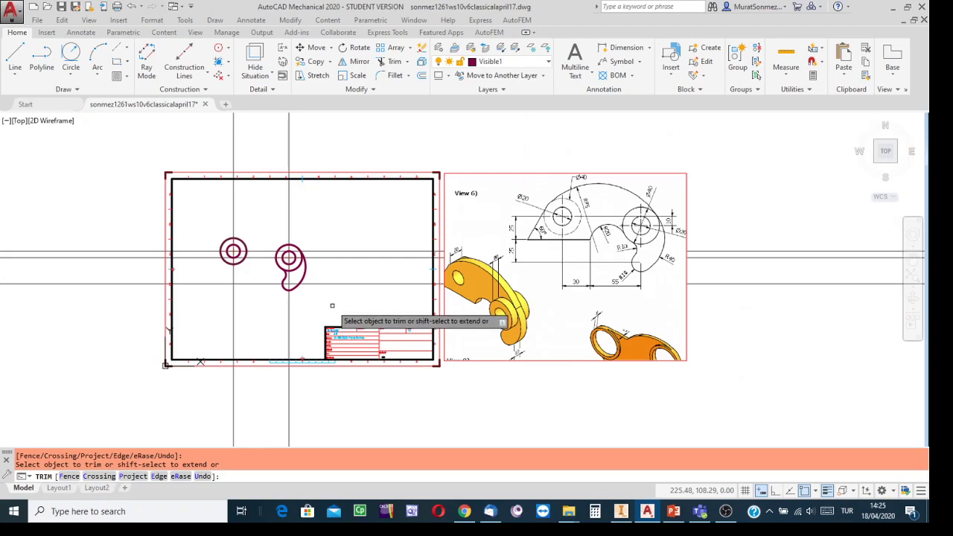
key(Escape)
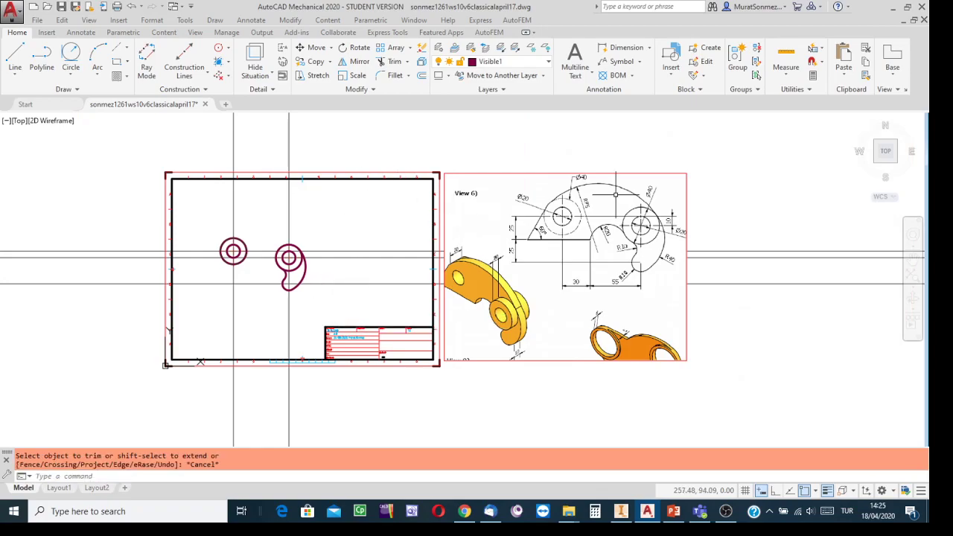
scroll(587, 193, up, 4)
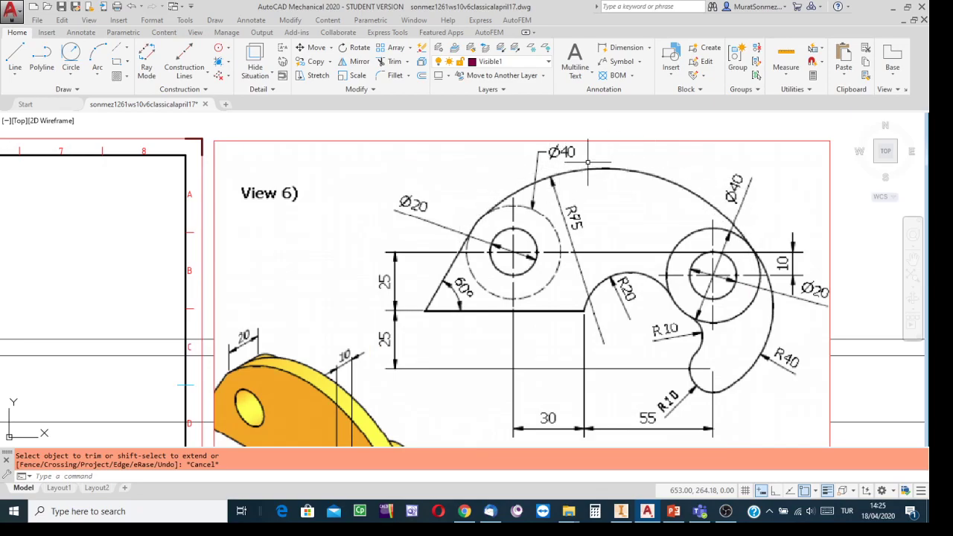
Draw a radius-95 circle tangent to the left and right outer Ø40 circles
scroll(528, 205, down, 2)
scroll(529, 205, down, 1)
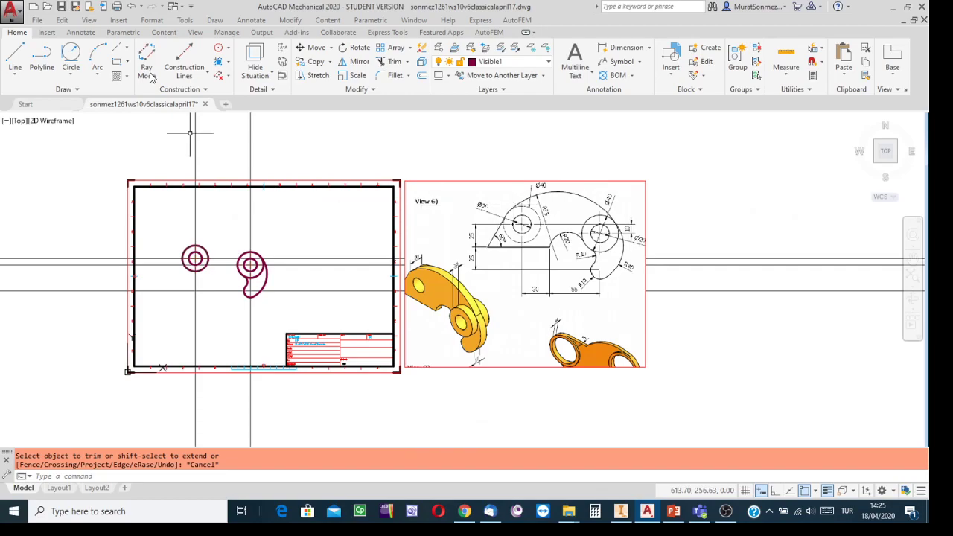
click(68, 54)
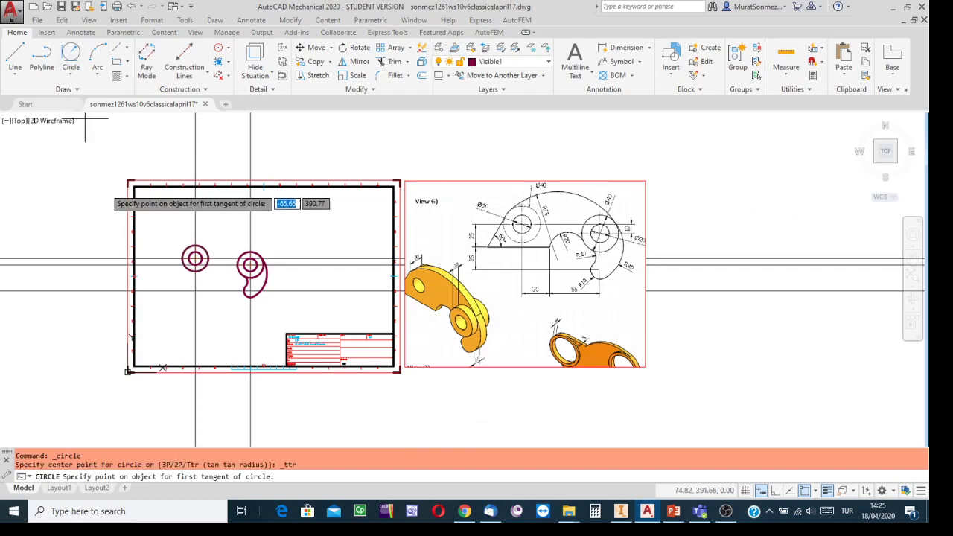
scroll(167, 238, up, 2)
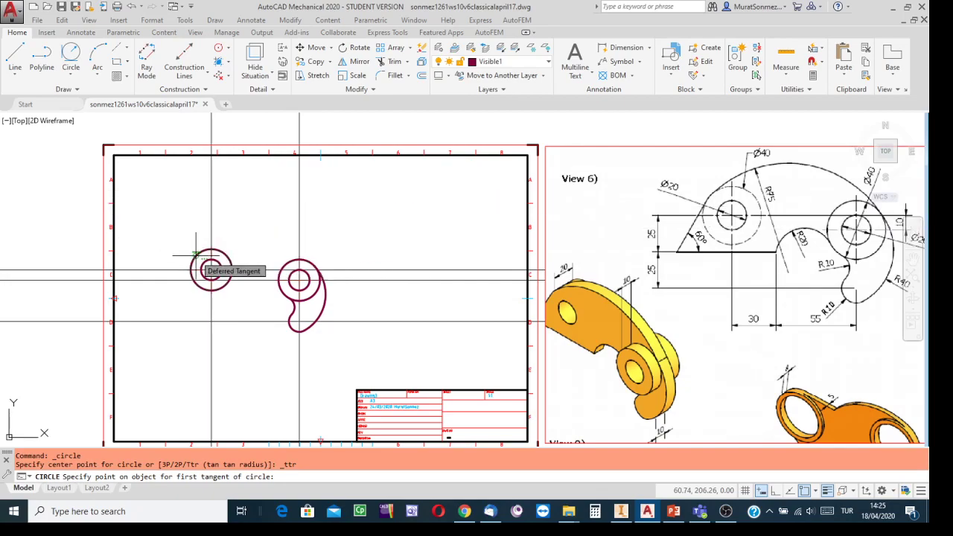
click(197, 257)
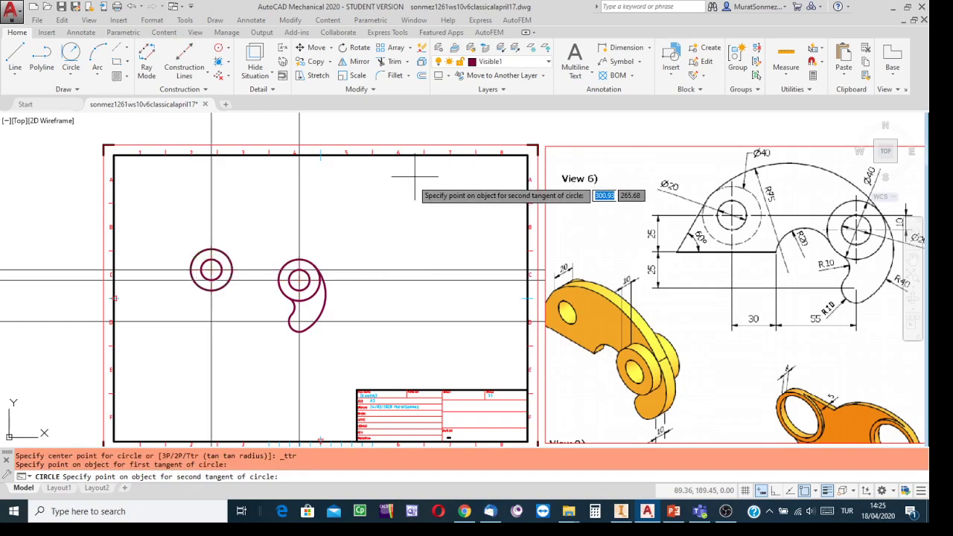
click(315, 263)
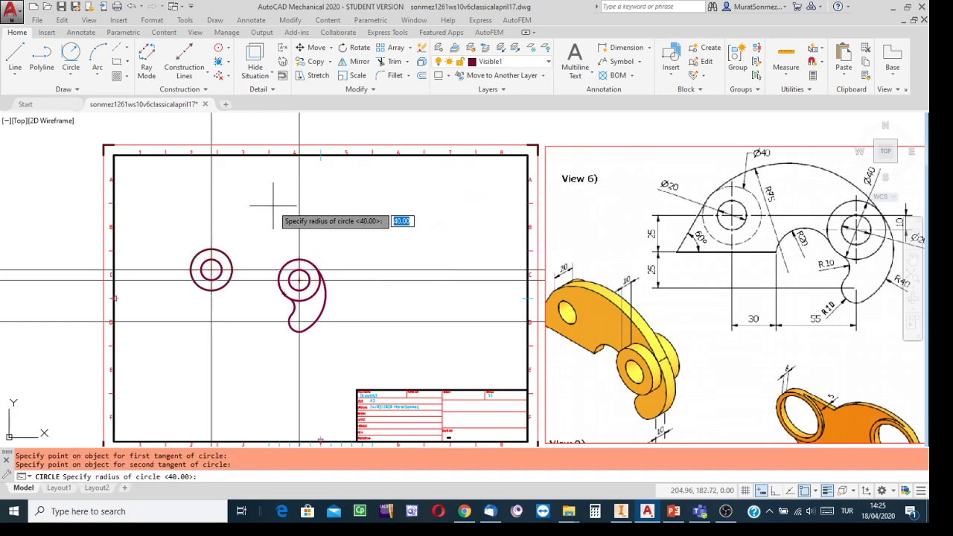
text(95)
key(Return)
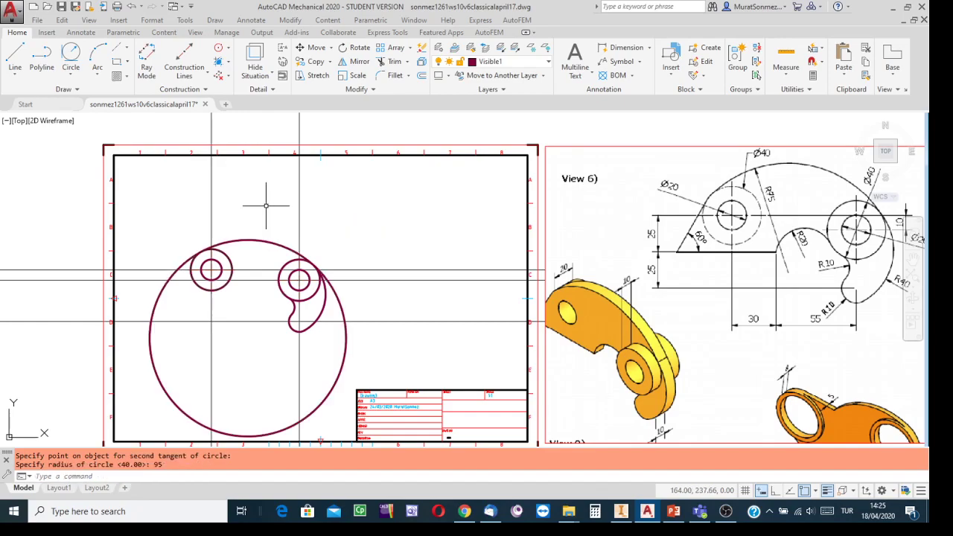
click(388, 62)
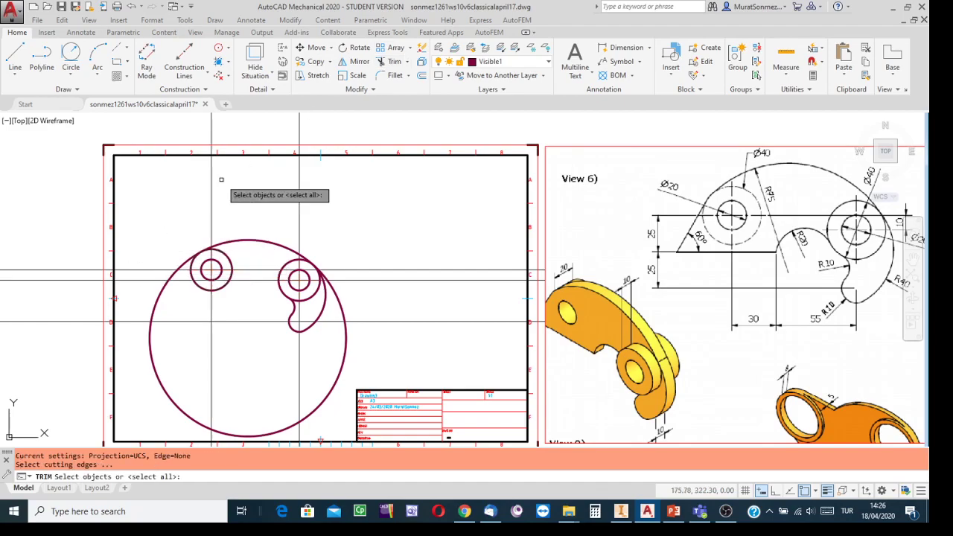
Trim the big circle's arc near the left circles, using all objects as cutting edges
key(Return)
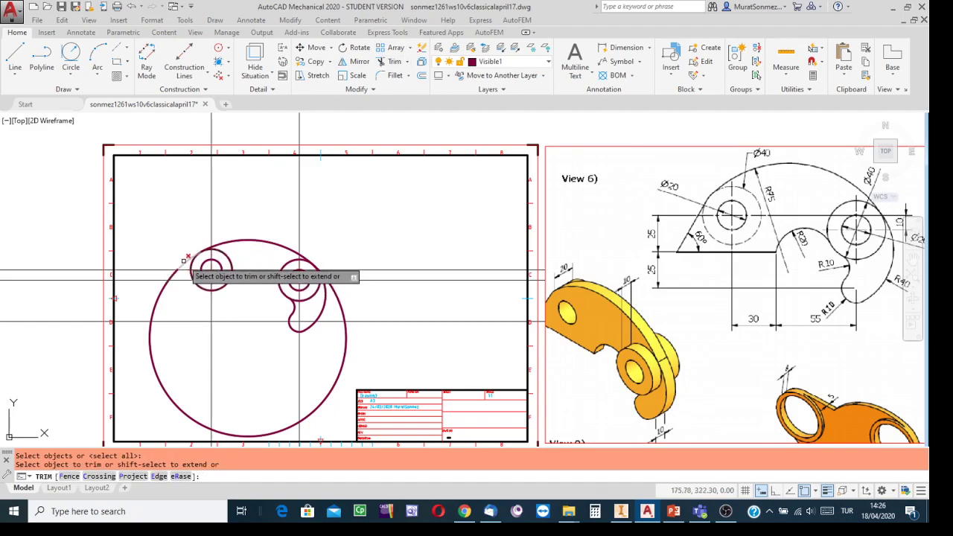
click(183, 260)
scroll(326, 265, up, 5)
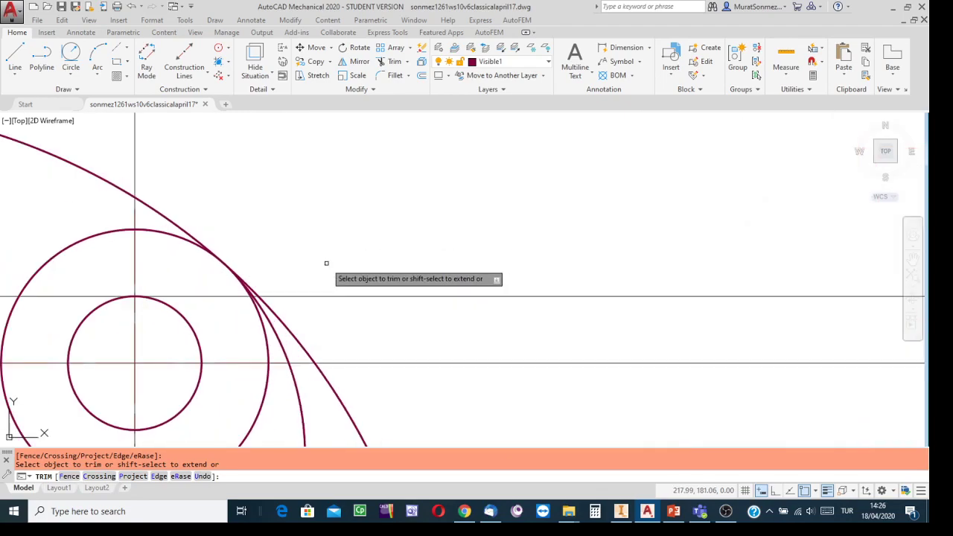
scroll(325, 262, down, 2)
scroll(326, 262, up, 4)
scroll(283, 266, up, 2)
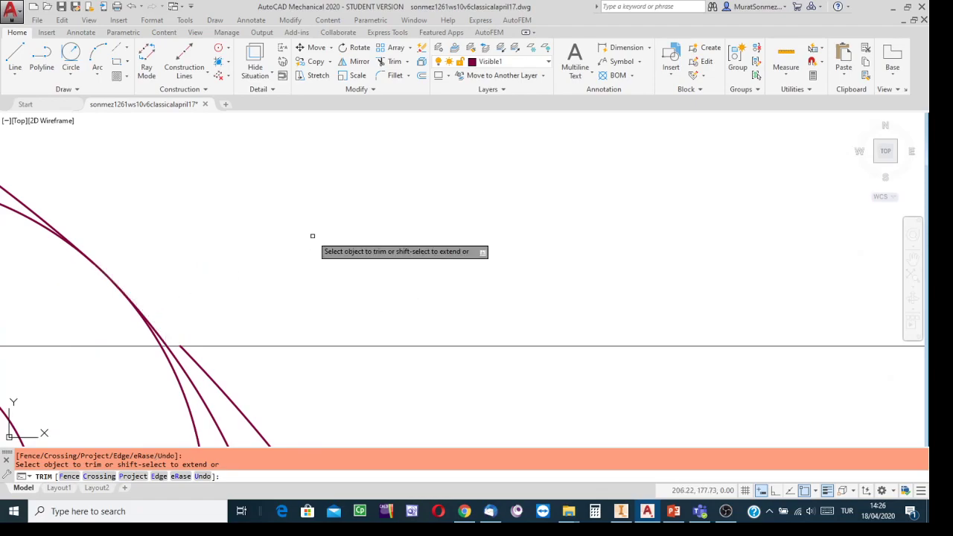
scroll(315, 238, down, 4)
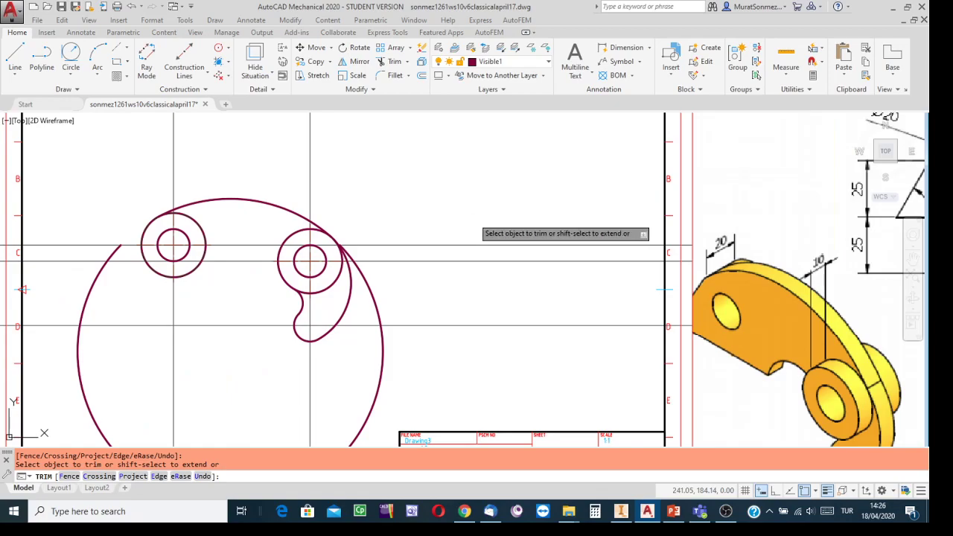
Erase the large leftover arc of the radius-95 circle
key(Escape)
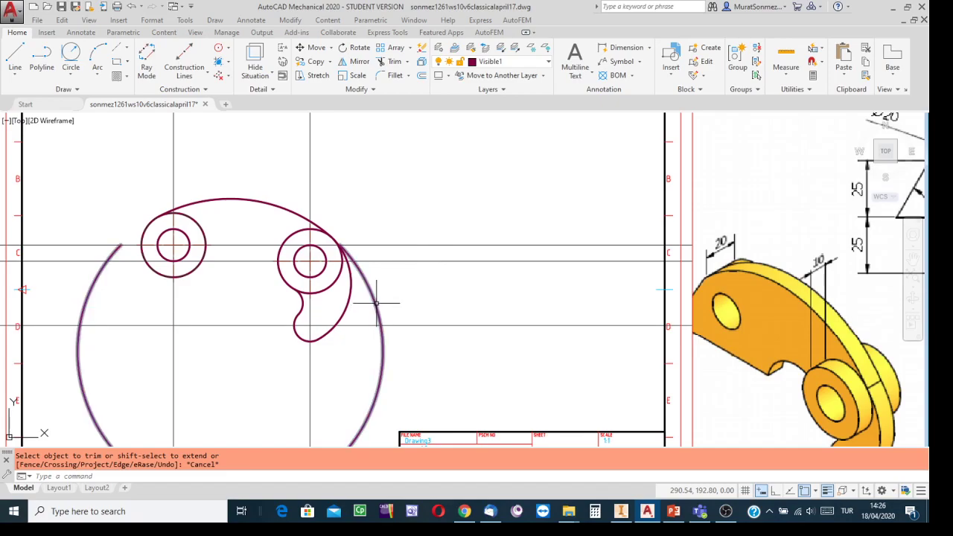
click(377, 304)
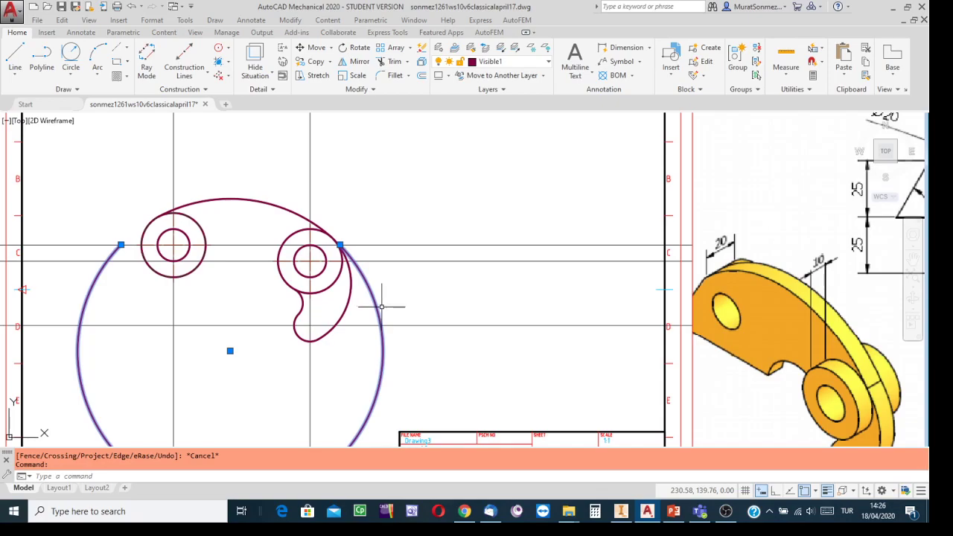
key(Delete)
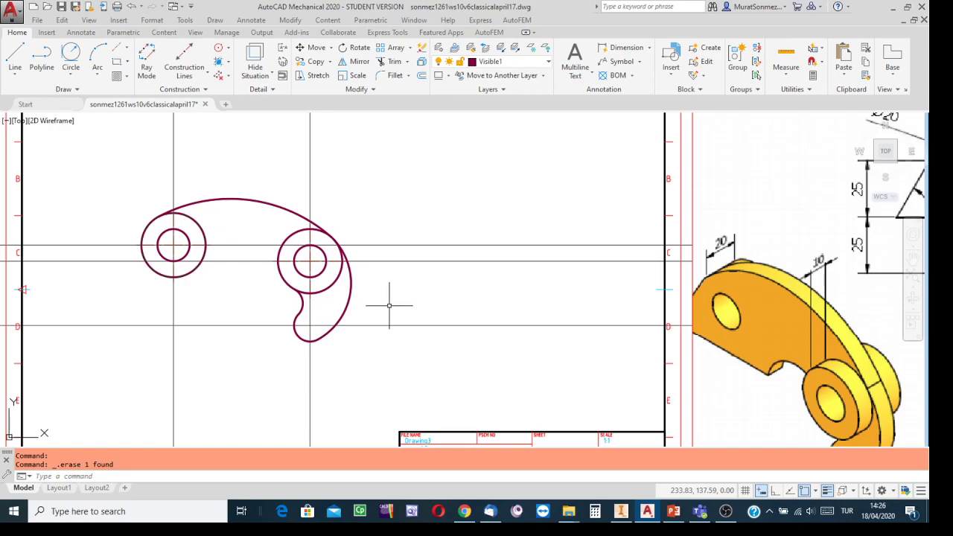
scroll(375, 204, down, 2)
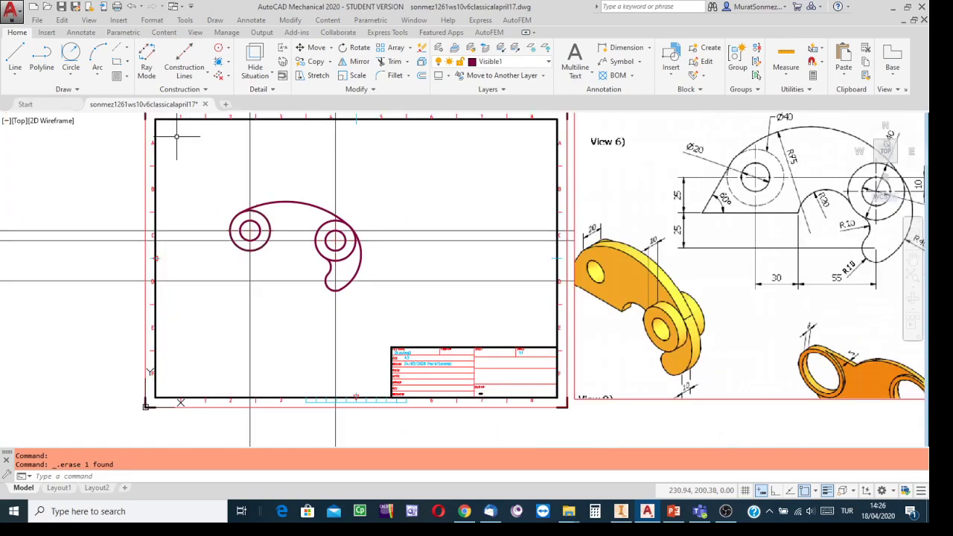
Quick-save the drawing and bring the View 6 reference image into view beside the A3 sheet
click(62, 8)
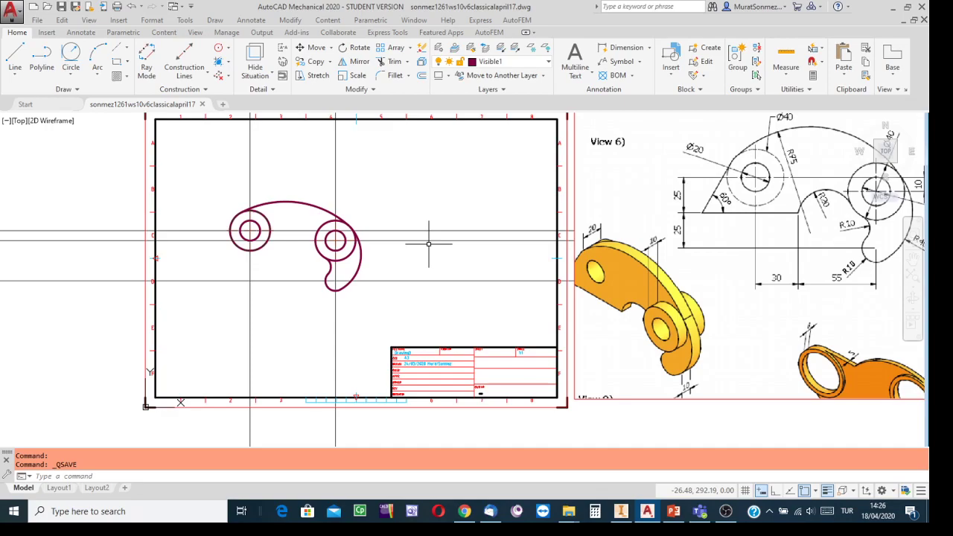
scroll(799, 261, up, 2)
scroll(799, 260, down, 5)
scroll(548, 334, up, 3)
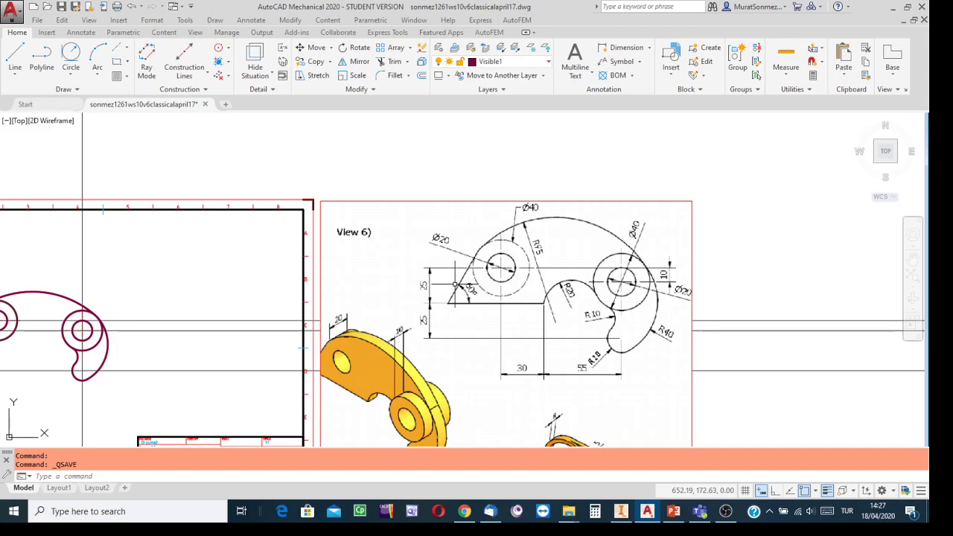
middle_drag(407, 266, 620, 211)
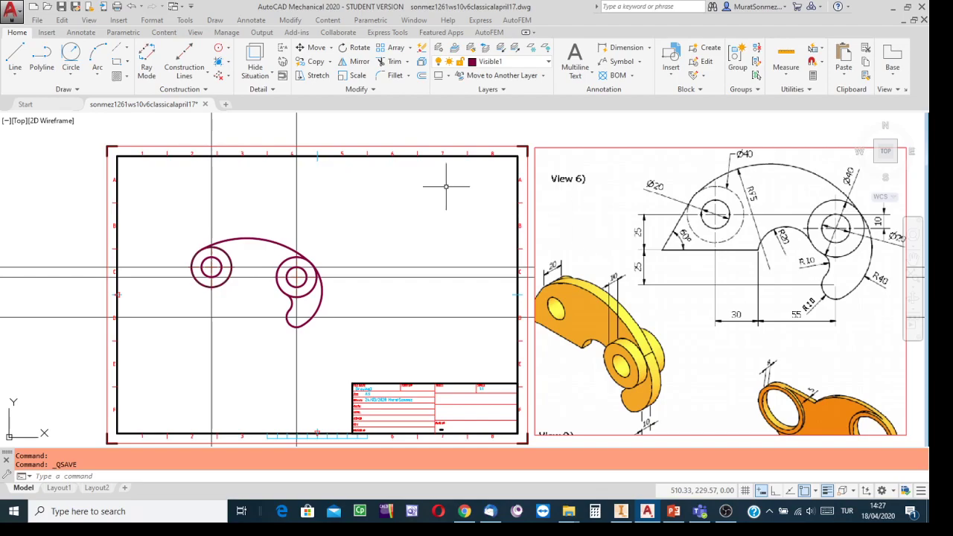
Start a line with object snapping cleared except for Tangent
click(16, 58)
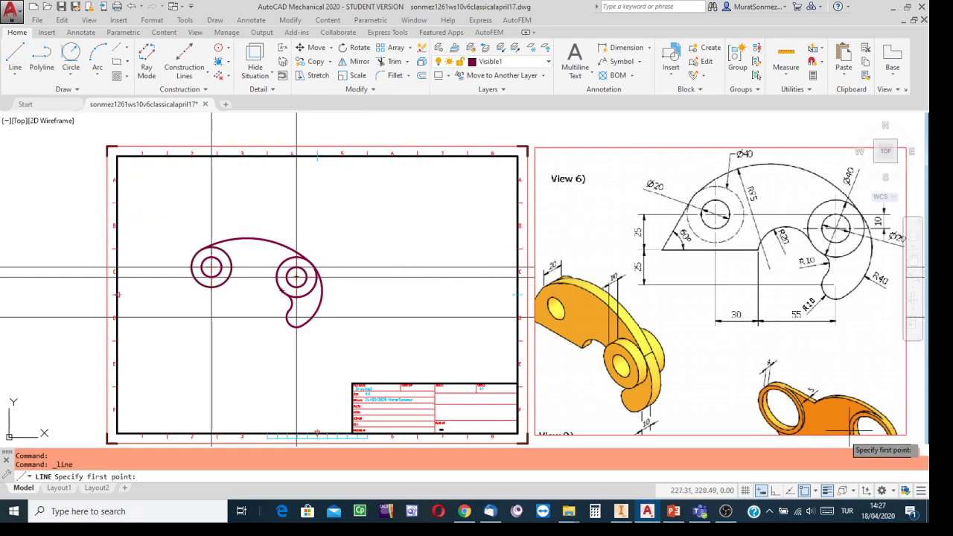
click(816, 491)
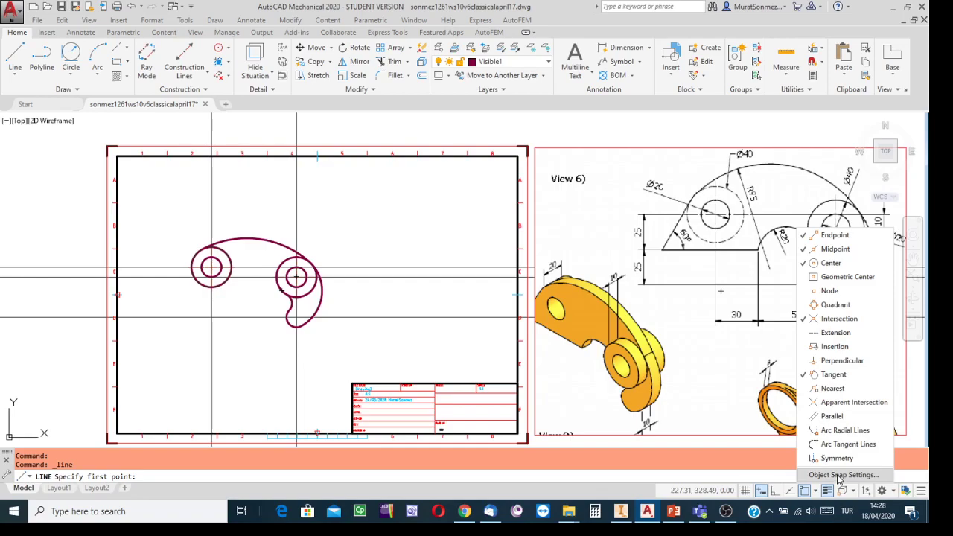
click(839, 476)
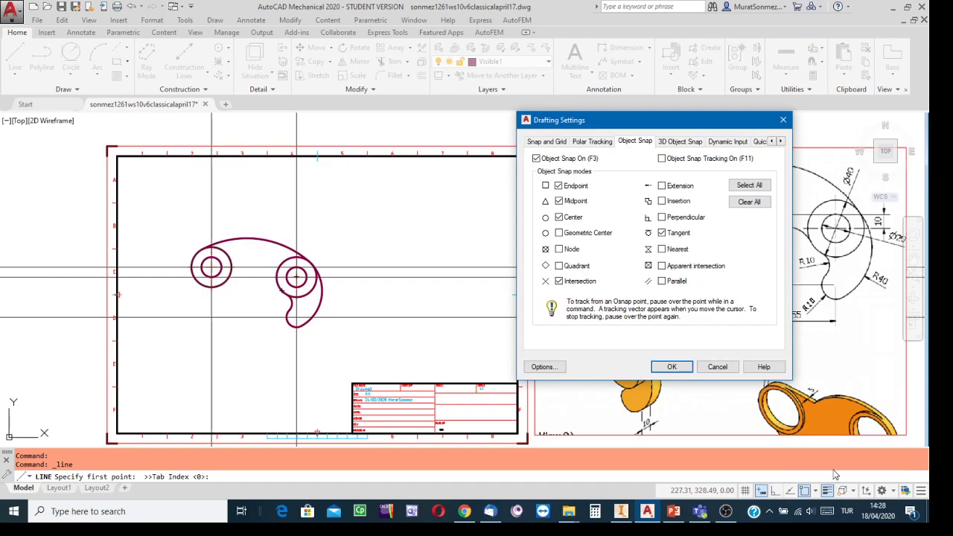
click(748, 202)
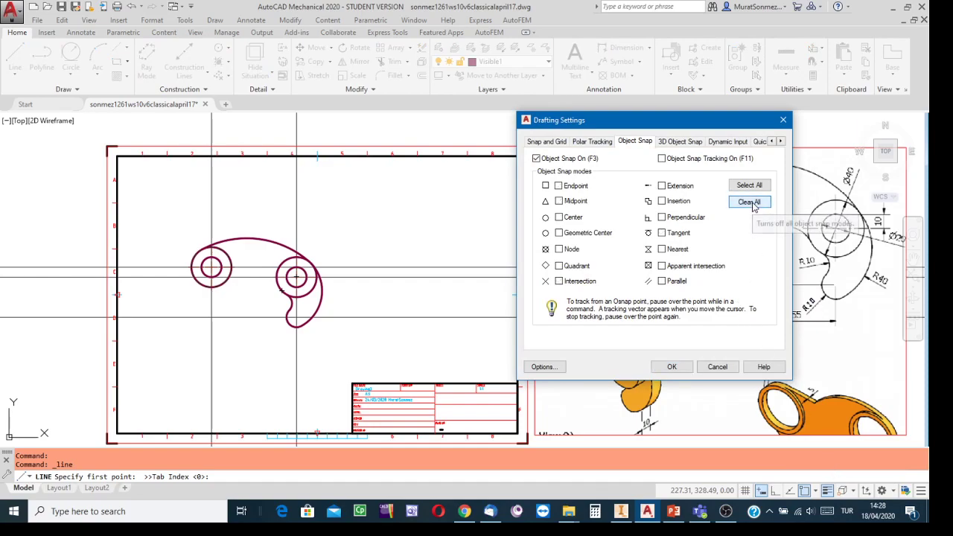
click(662, 233)
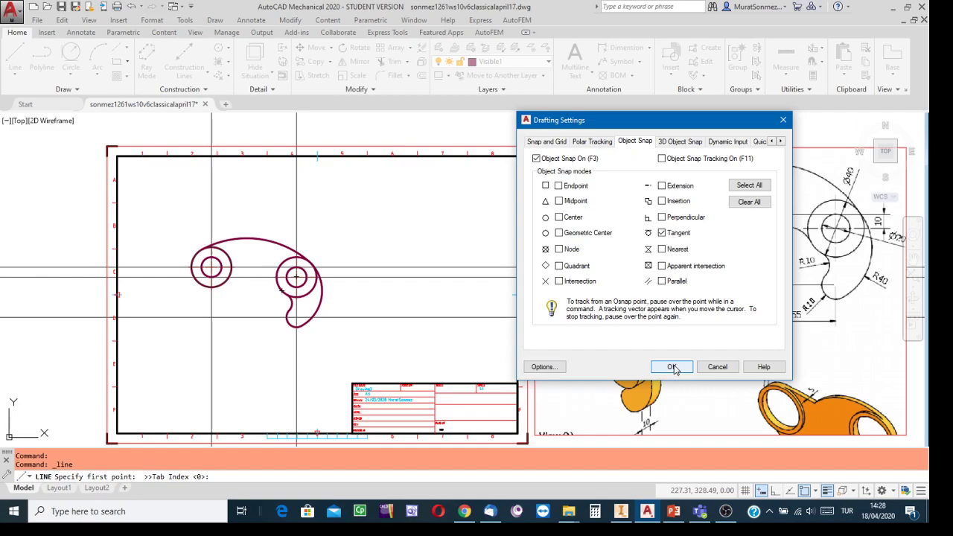
click(672, 367)
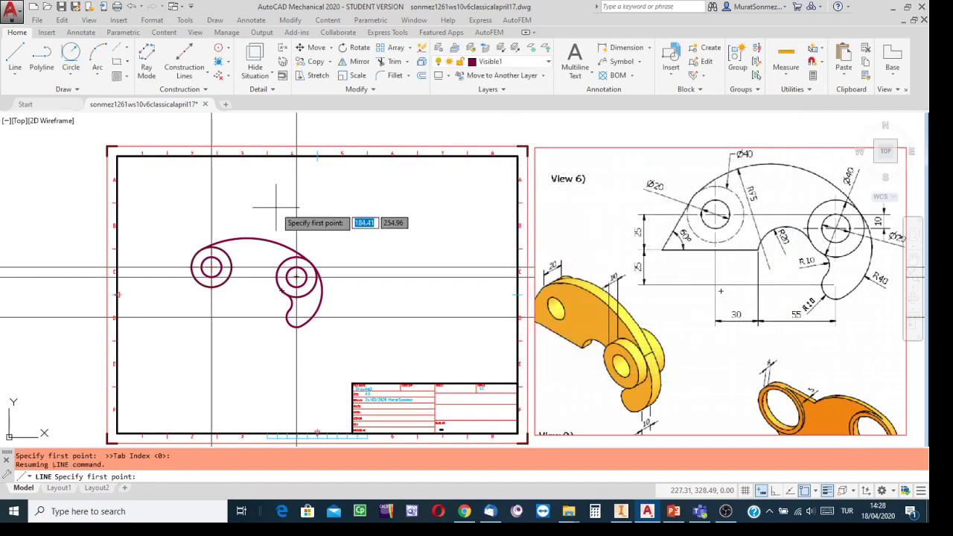
scroll(209, 246, up, 2)
scroll(375, 221, down, 2)
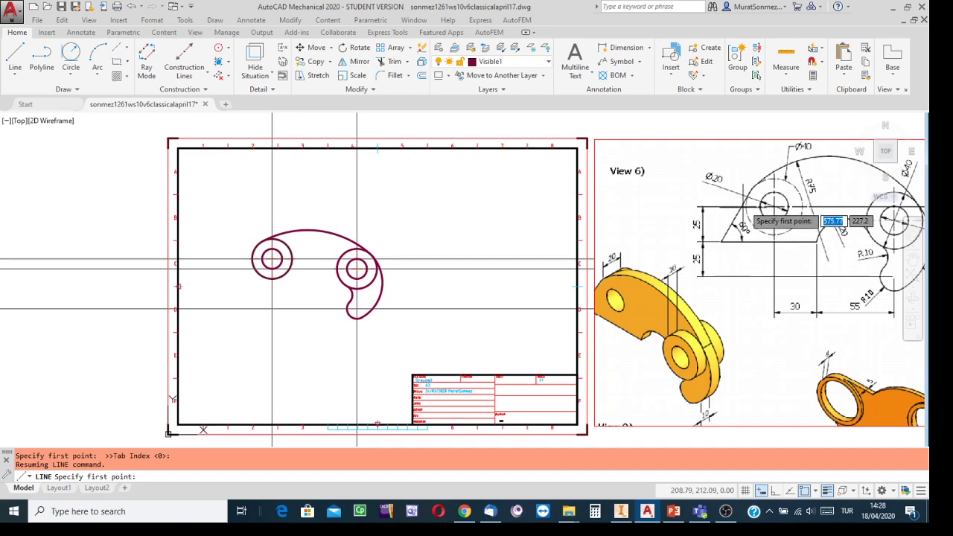
scroll(255, 216, up, 3)
middle_drag(255, 207, 359, 99)
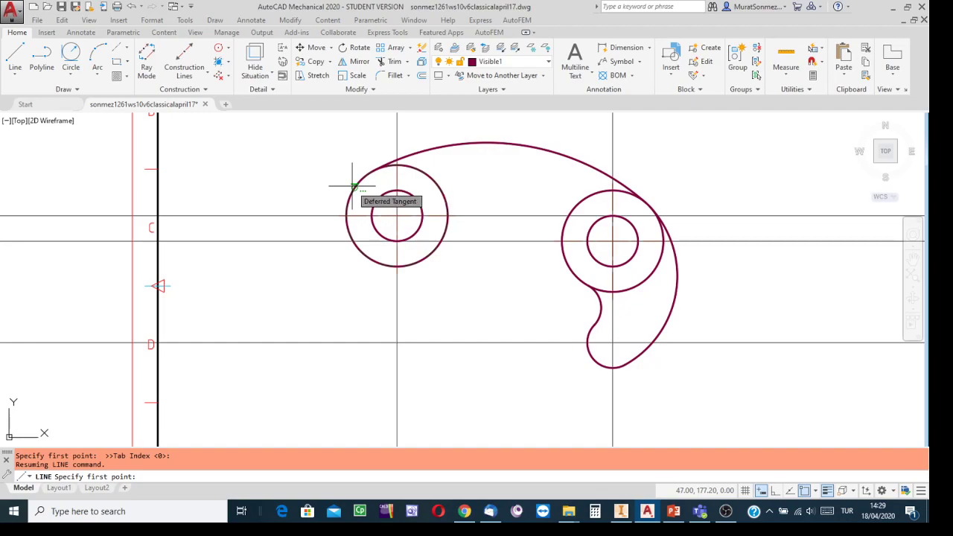
Begin the line tangent to the left Ø40 outer circle, heading down-left
click(353, 186)
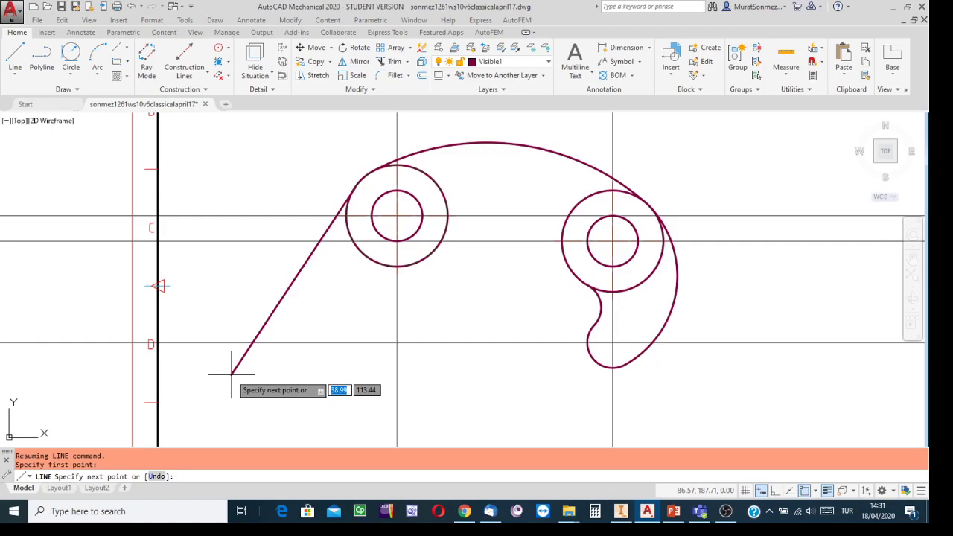
text(@)
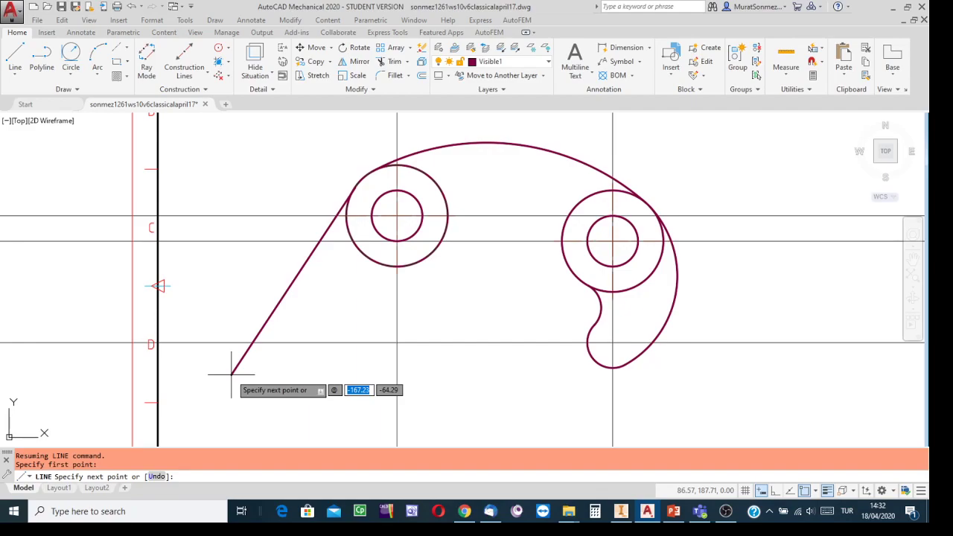
scroll(273, 408, down, 6)
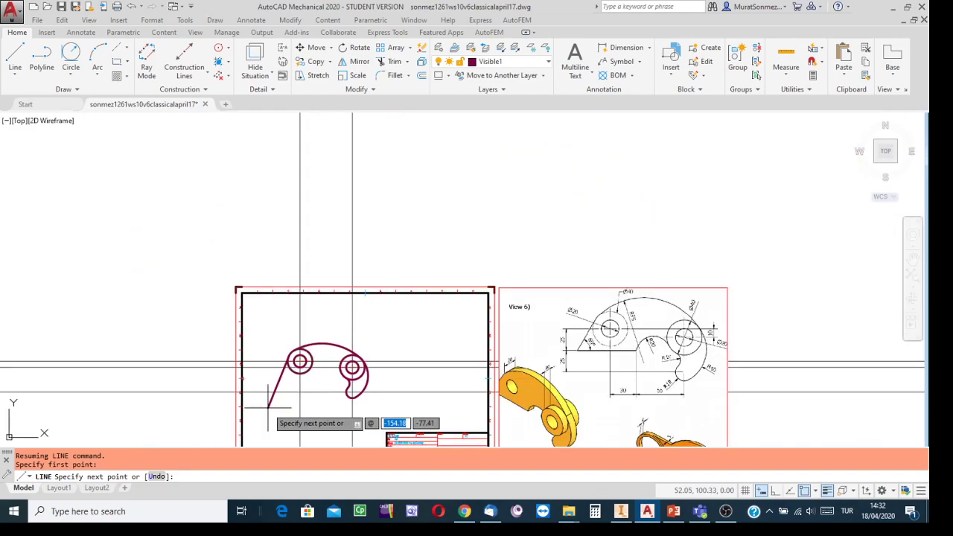
Enter a length of 130 for the tangent line after checking View 6
scroll(268, 408, up, 2)
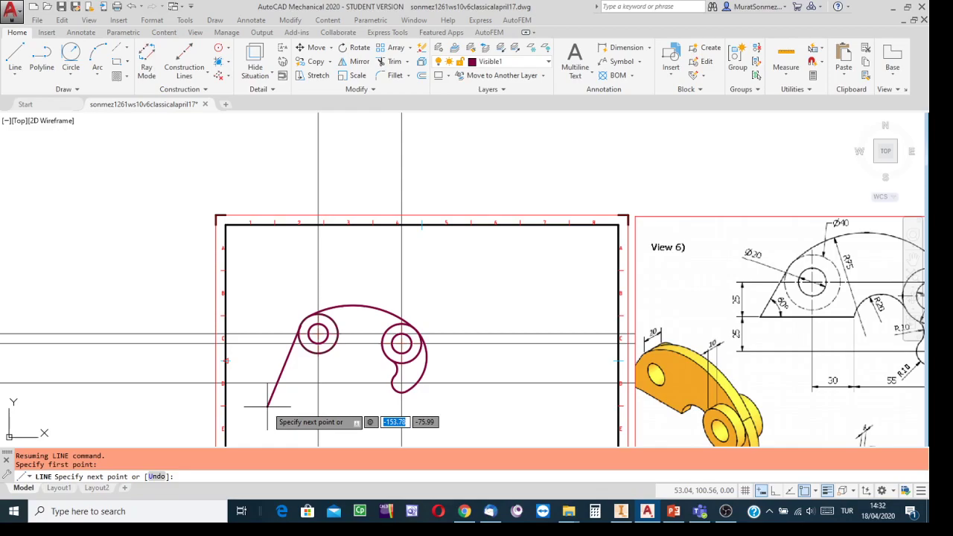
text(130)
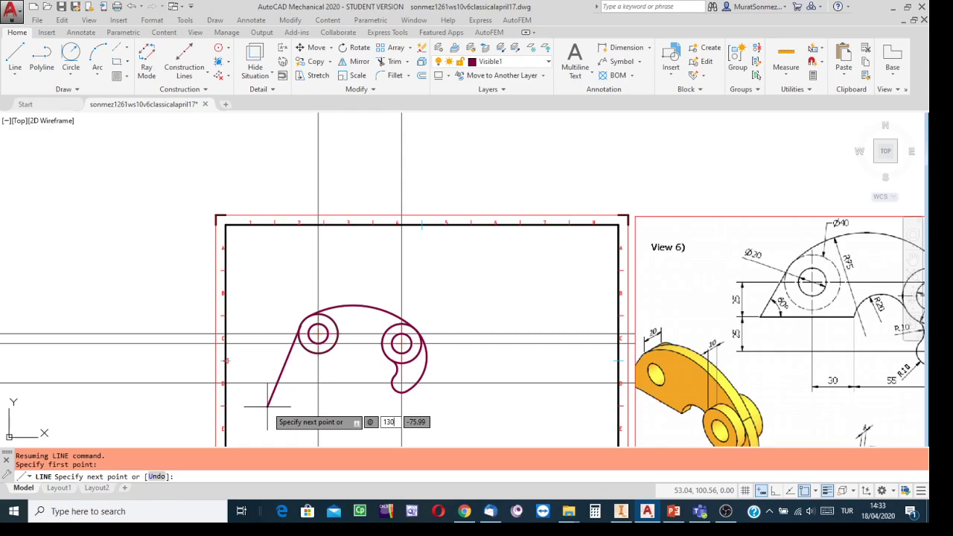
Lock the tangent line's 130 length and move on to its angle
click(826, 511)
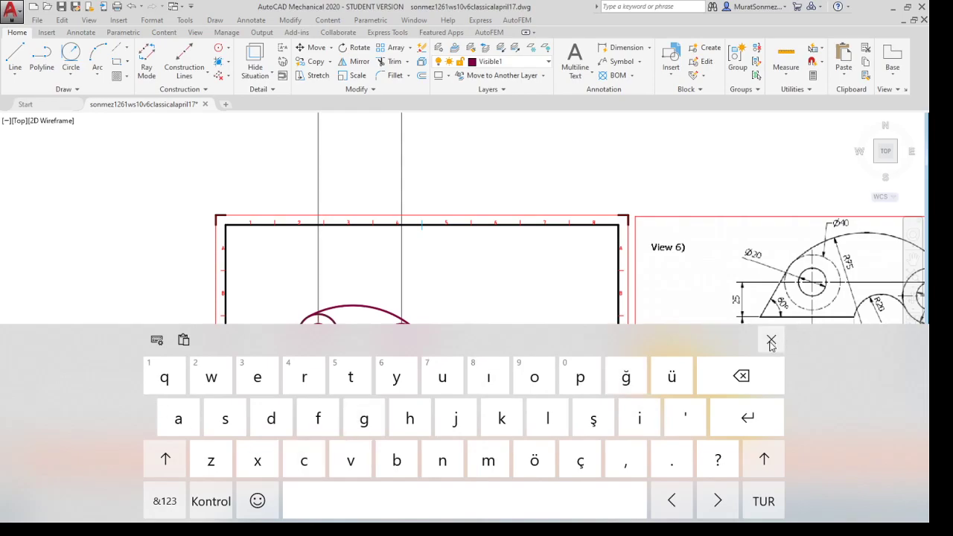
click(771, 339)
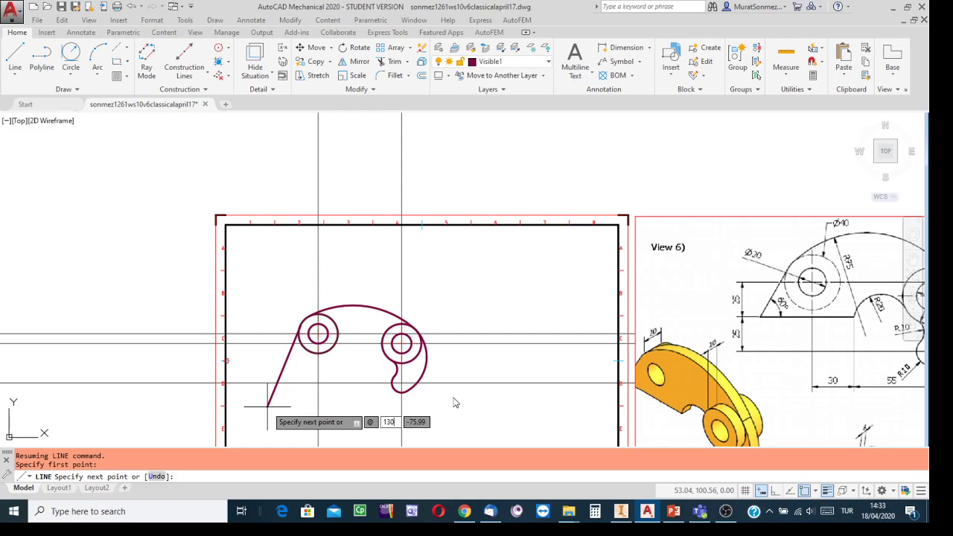
key(Tab)
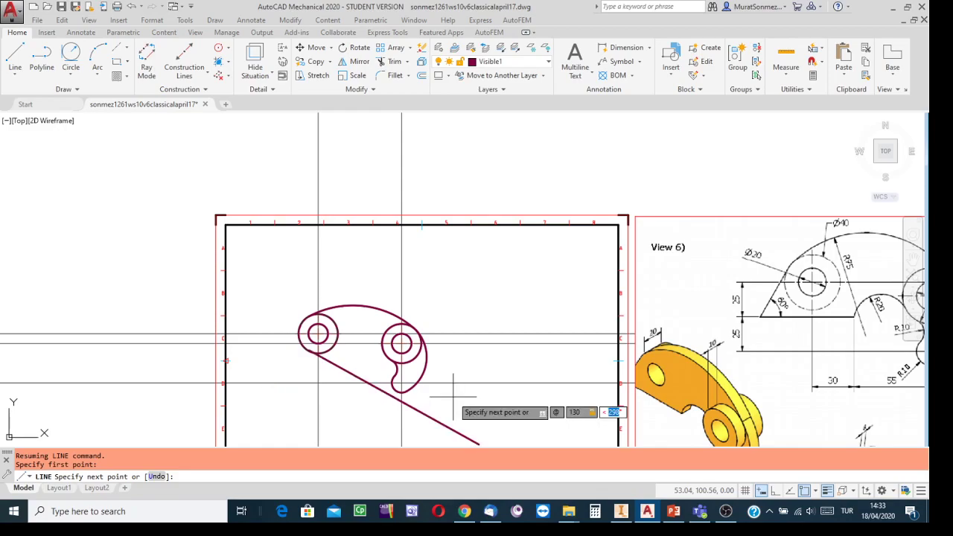
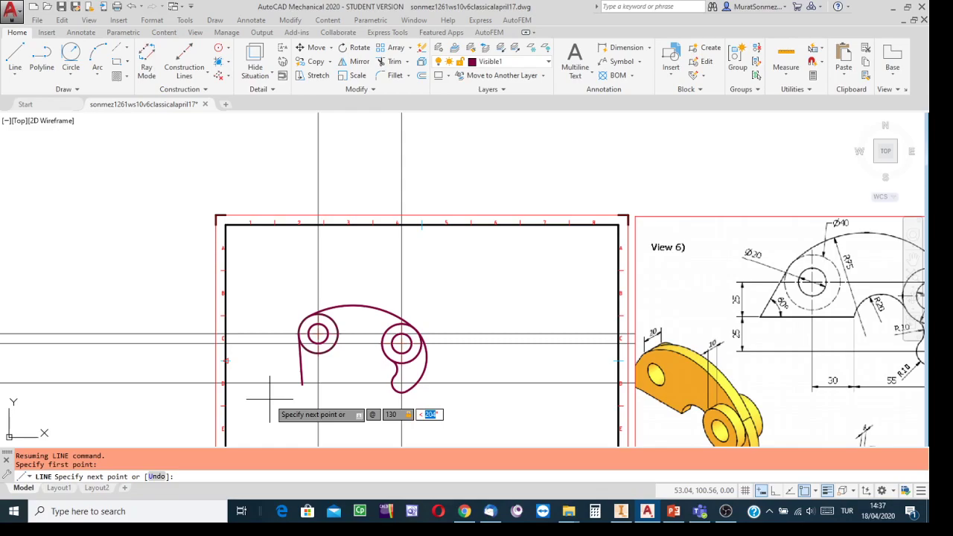
Complete the 130-unit line at a 240° angle, end the LINE command and pan to the whole sheet
text(240)
key(Return)
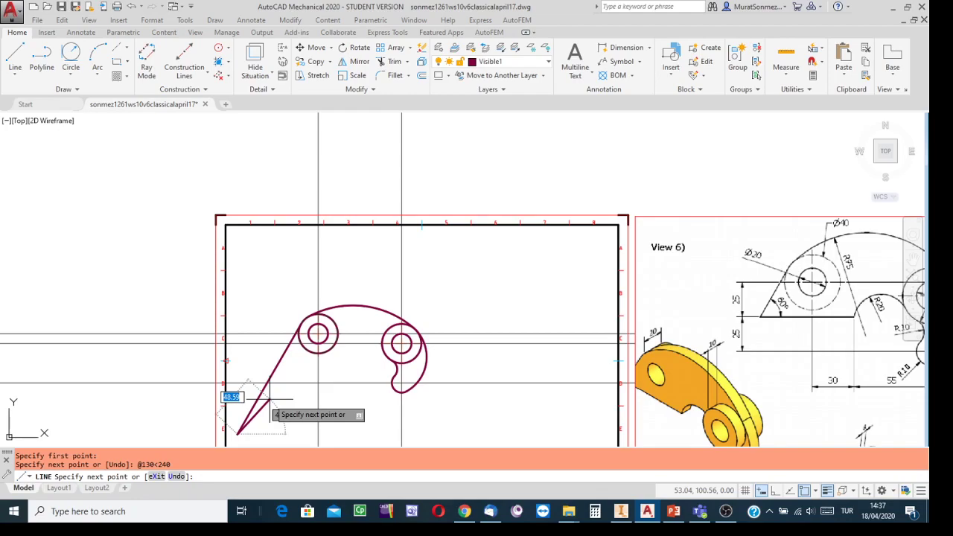
key(Escape)
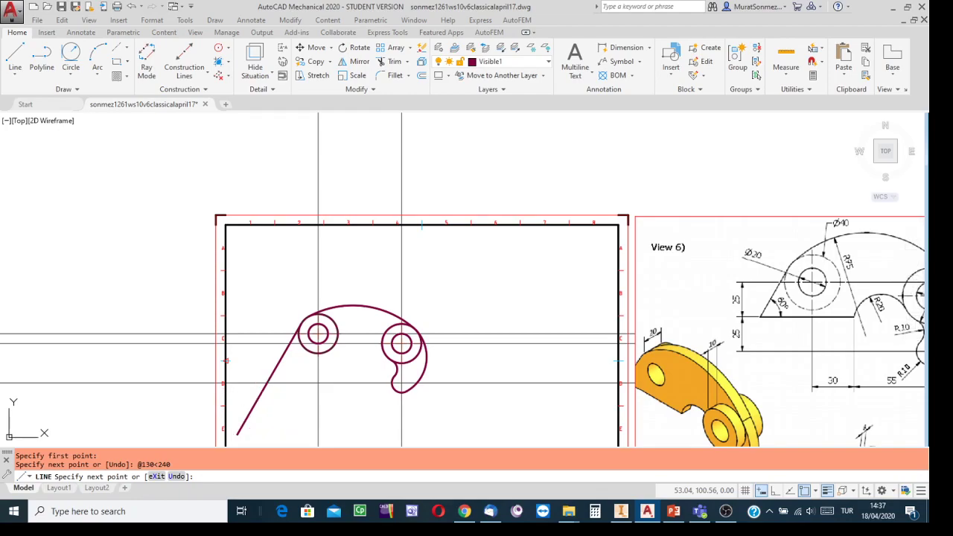
mouse_move(551, 291)
middle_down()
mouse_move(398, 215)
mouse_move(342, 237)
middle_up()
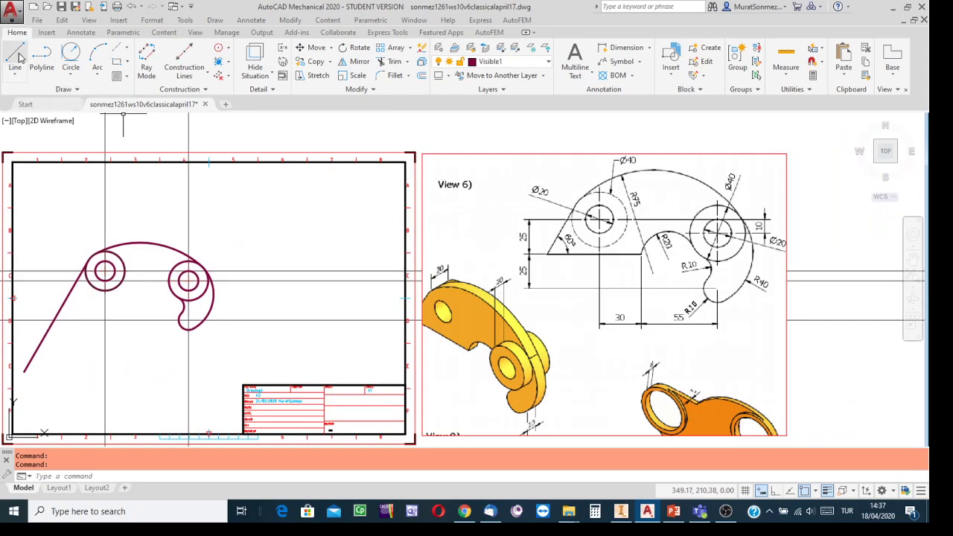
click(210, 77)
click(202, 145)
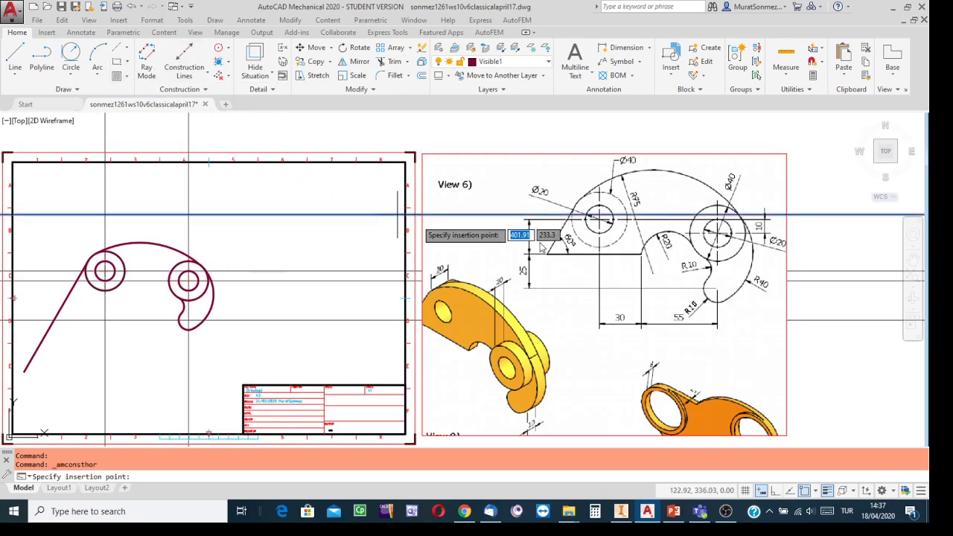
scroll(584, 197, up, 2)
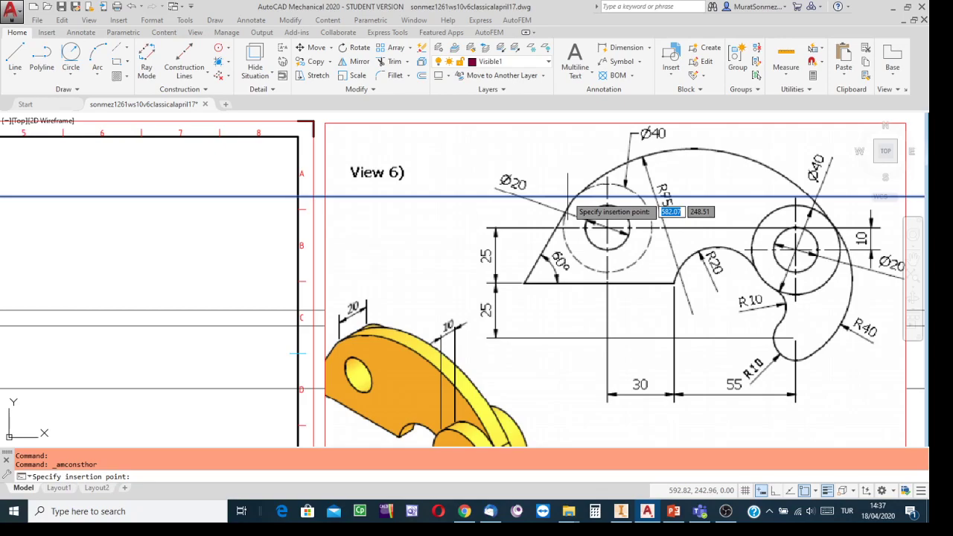
key(Escape)
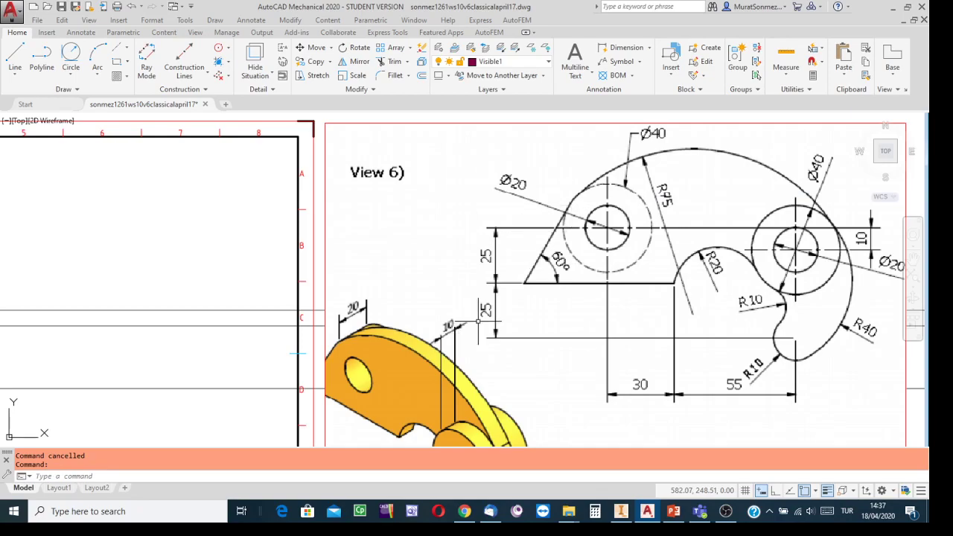
scroll(458, 301, down, 2)
mouse_move(211, 328)
middle_down()
mouse_move(213, 266)
mouse_move(255, 275)
mouse_move(220, 306)
middle_up()
scroll(622, 286, up, 4)
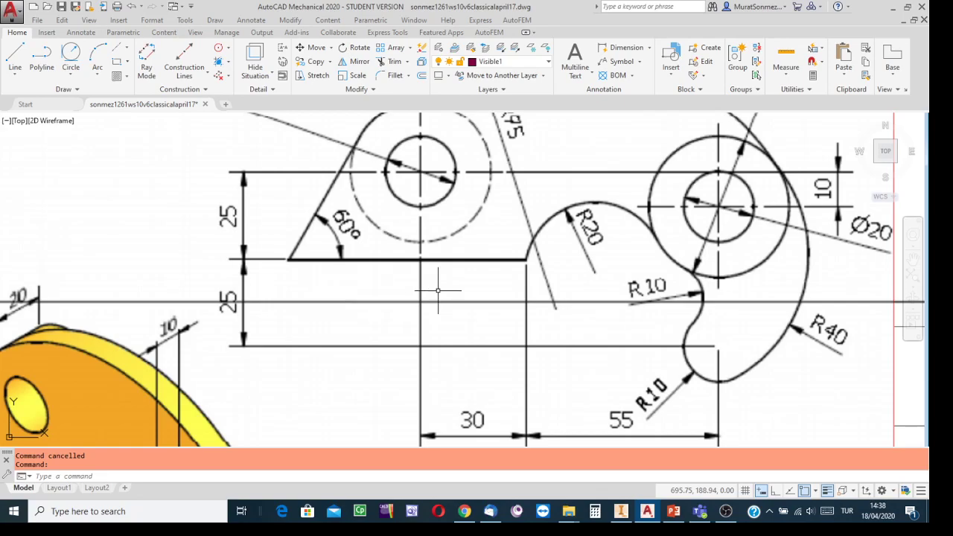
scroll(540, 273, down, 2)
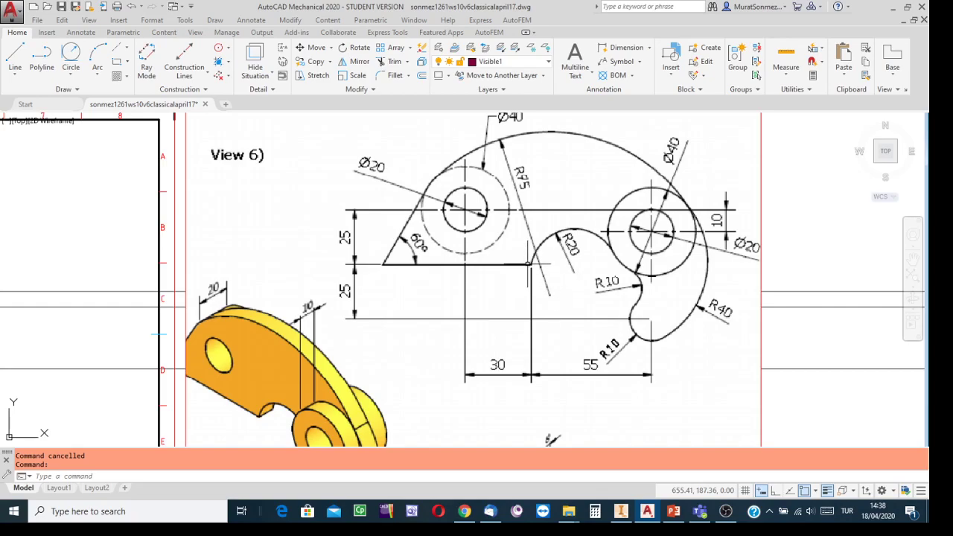
scroll(279, 255, up, 4)
scroll(278, 255, down, 4)
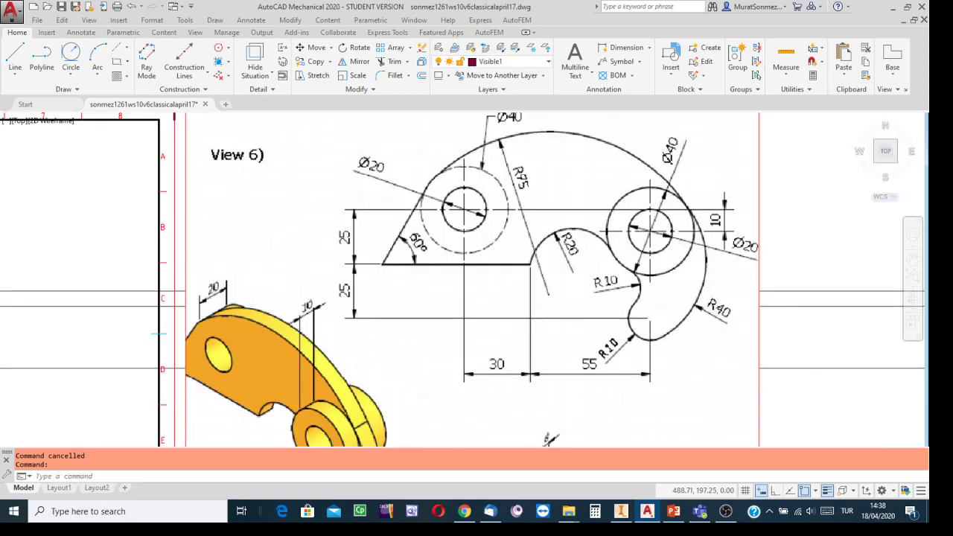
scroll(278, 256, down, 4)
middle_drag(267, 258, 522, 233)
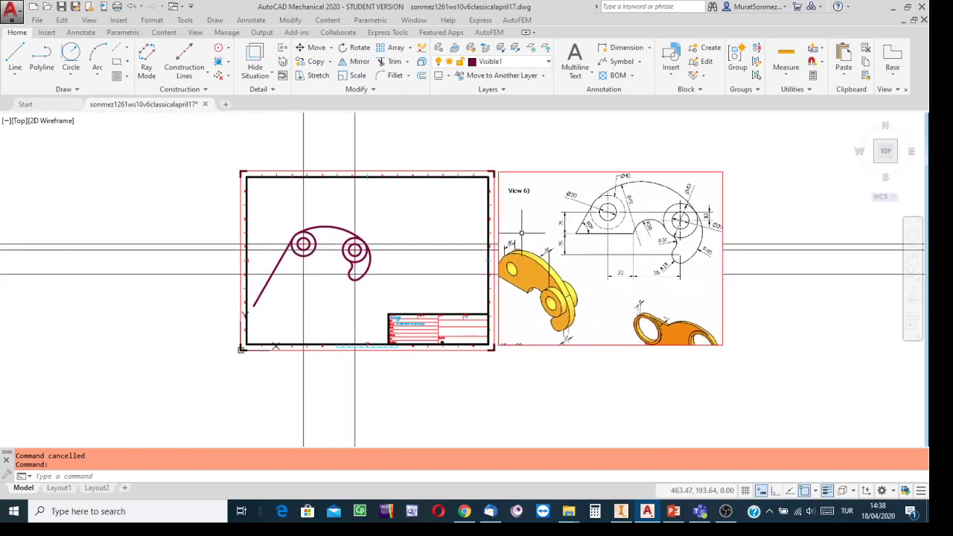
scroll(496, 240, up, 2)
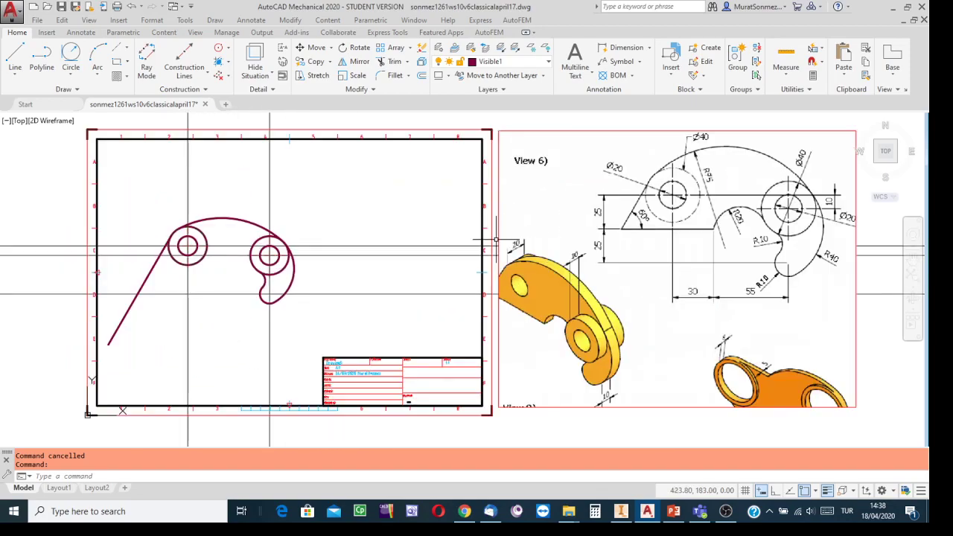
click(911, 276)
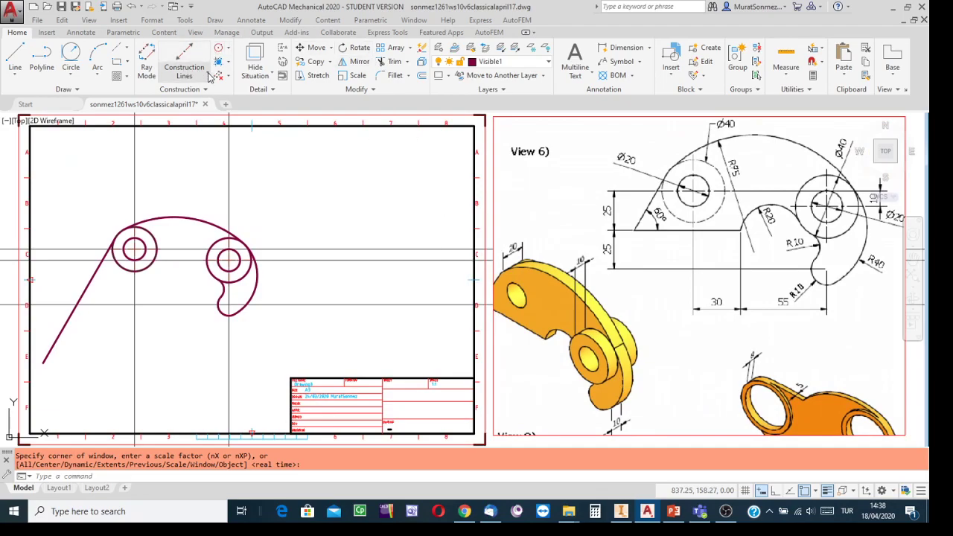
Offset a parallel construction line 30 units right of the left hole's vertical centre line
click(207, 76)
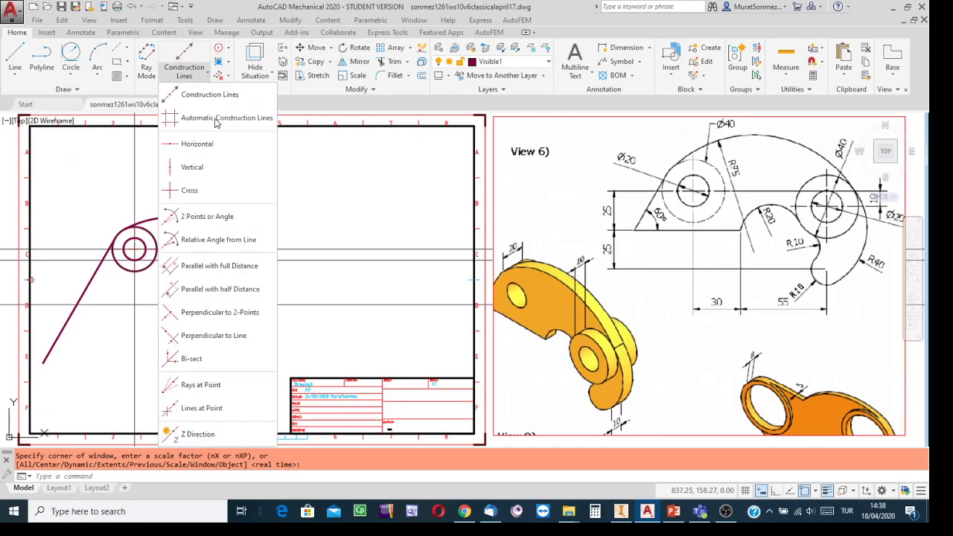
click(211, 266)
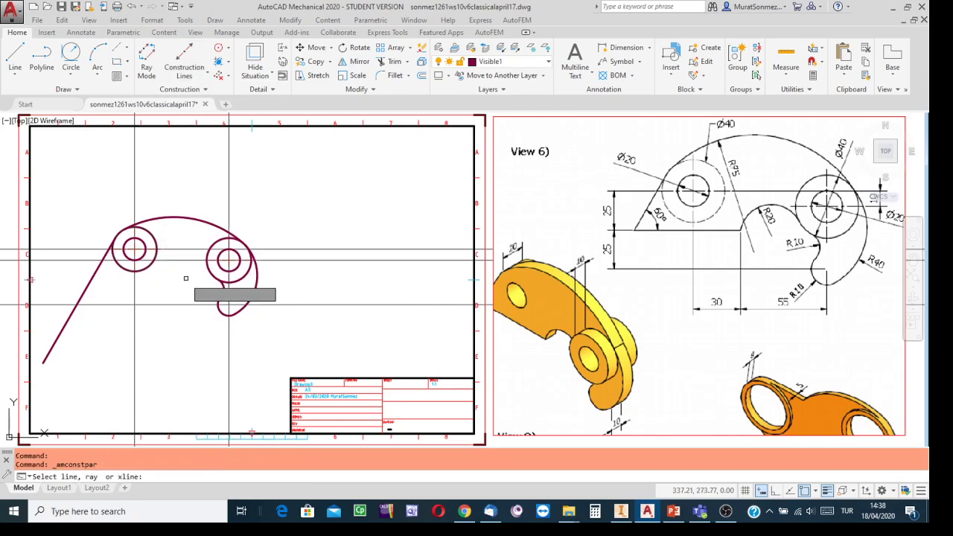
click(134, 286)
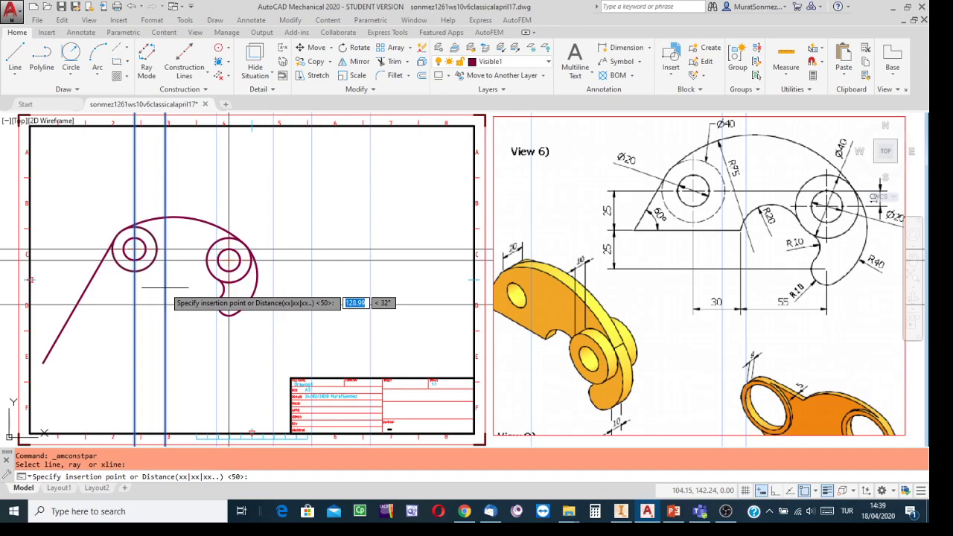
text(30)
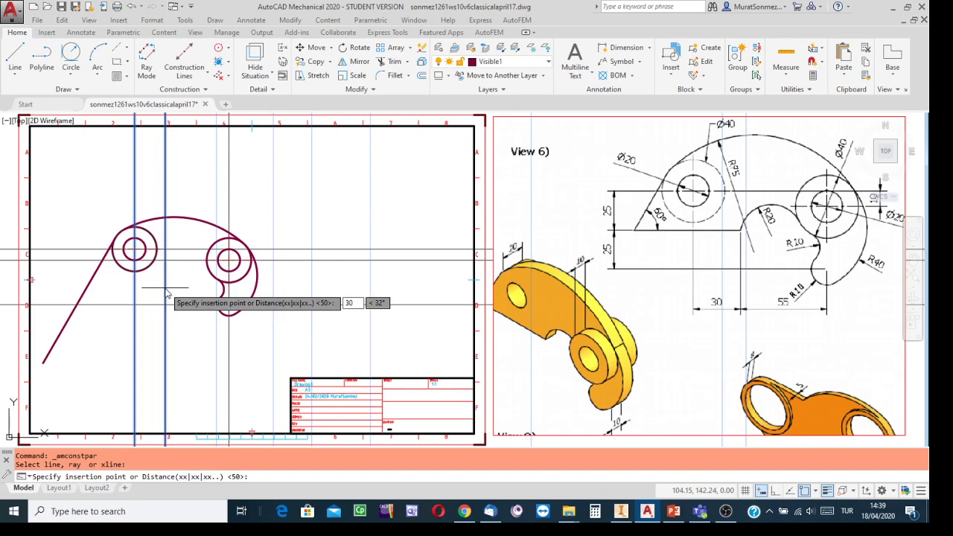
key(Return)
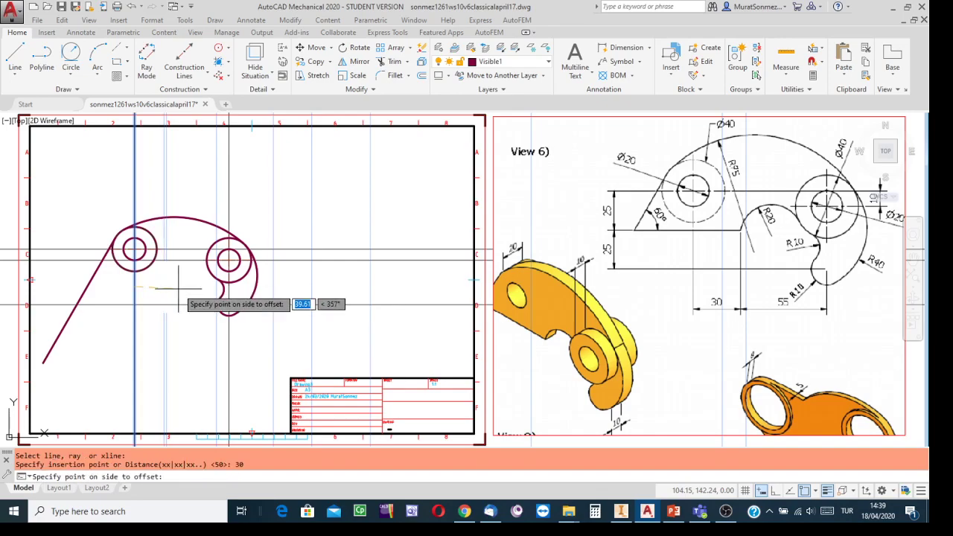
click(182, 339)
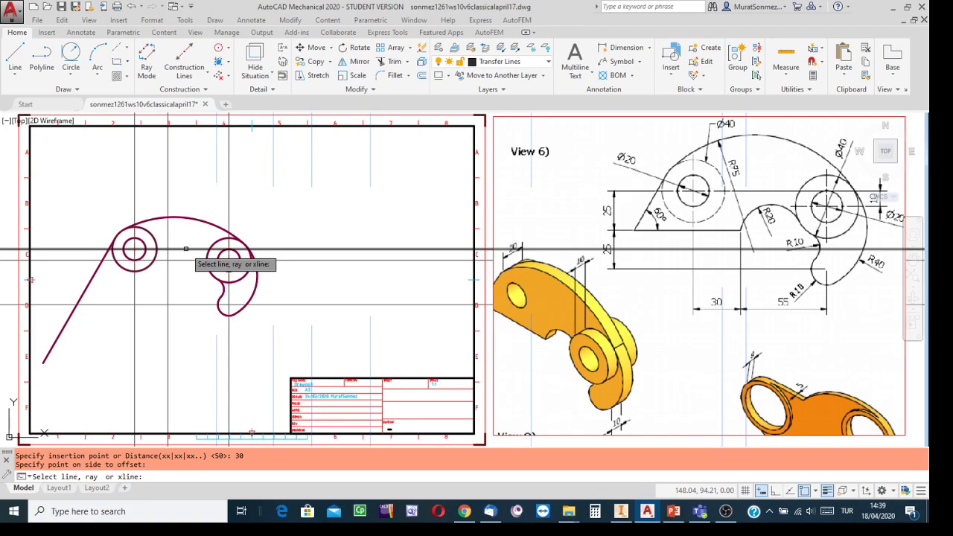
Offset a construction line 25 units below the horizontal hole-centre line
click(185, 248)
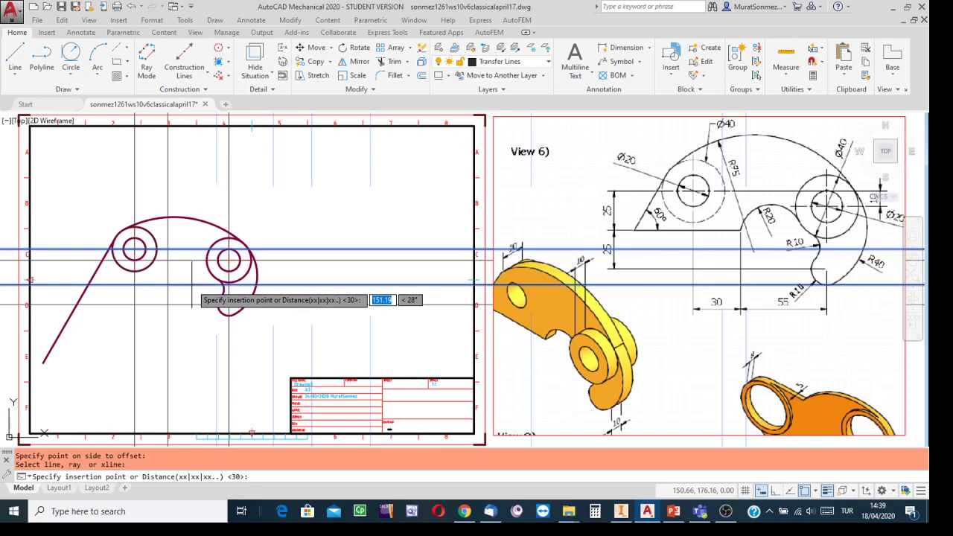
text(25)
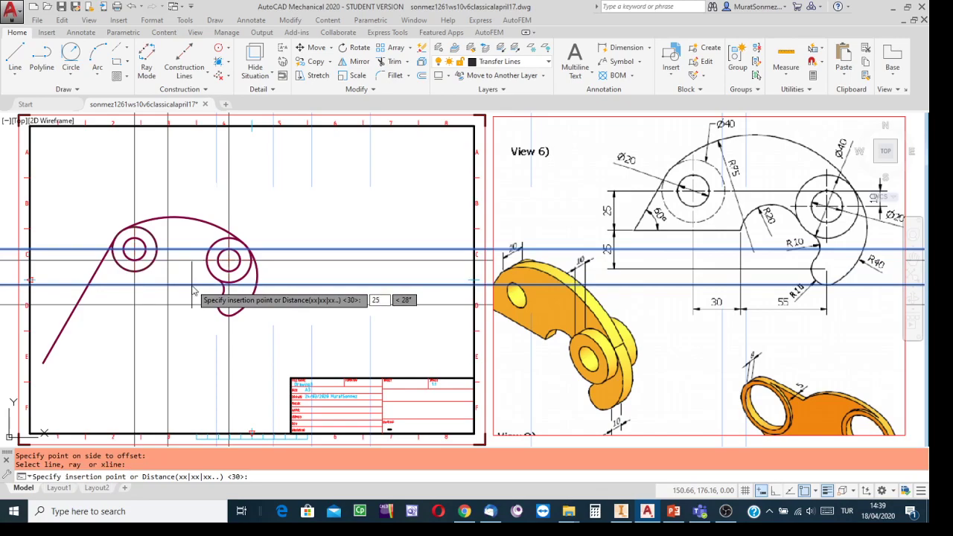
key(Return)
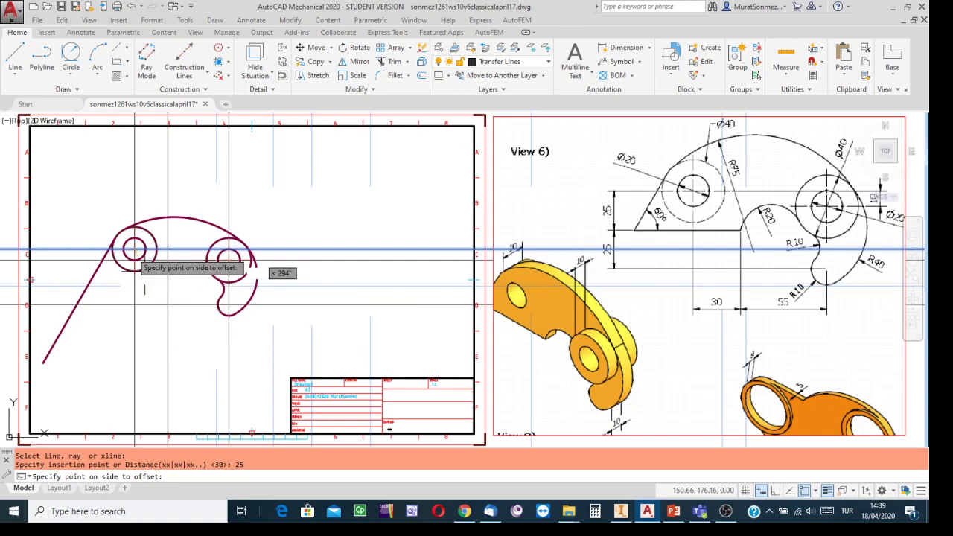
click(190, 348)
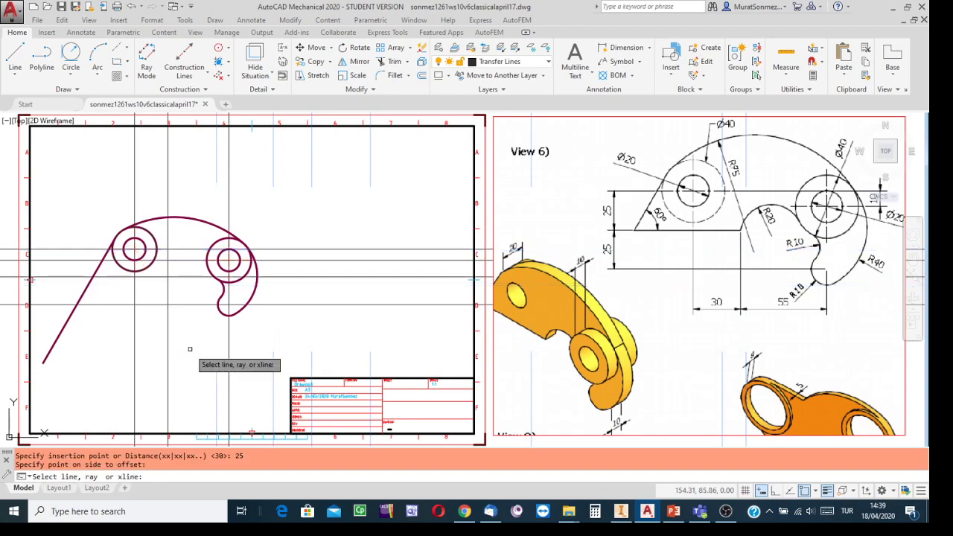
key(Escape)
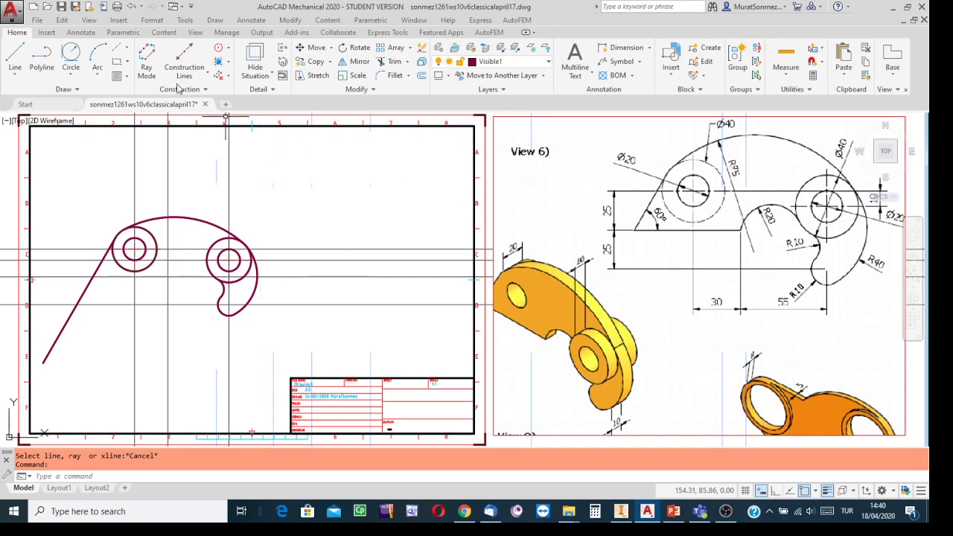
Draw a 110-long line at 180° leftward from the new construction-line intersection
click(17, 56)
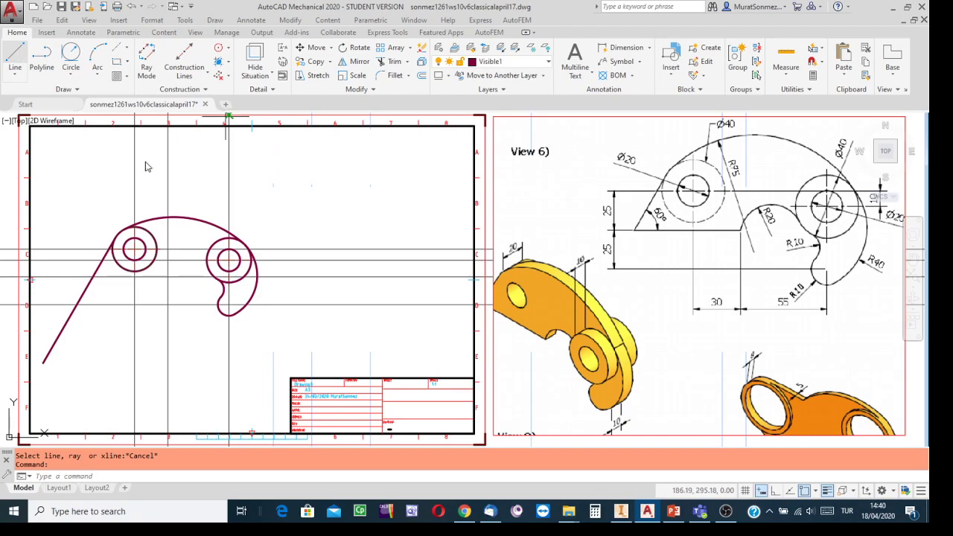
click(169, 277)
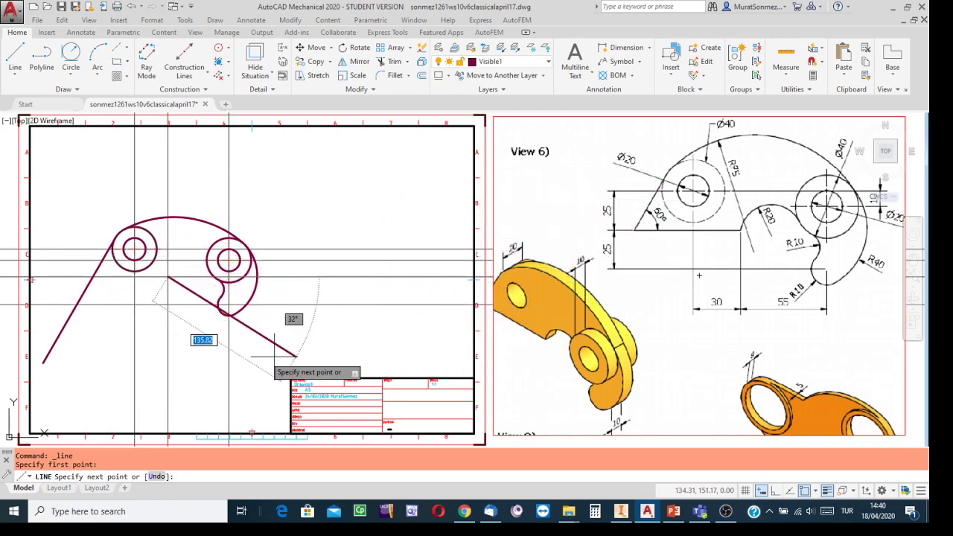
text(104)
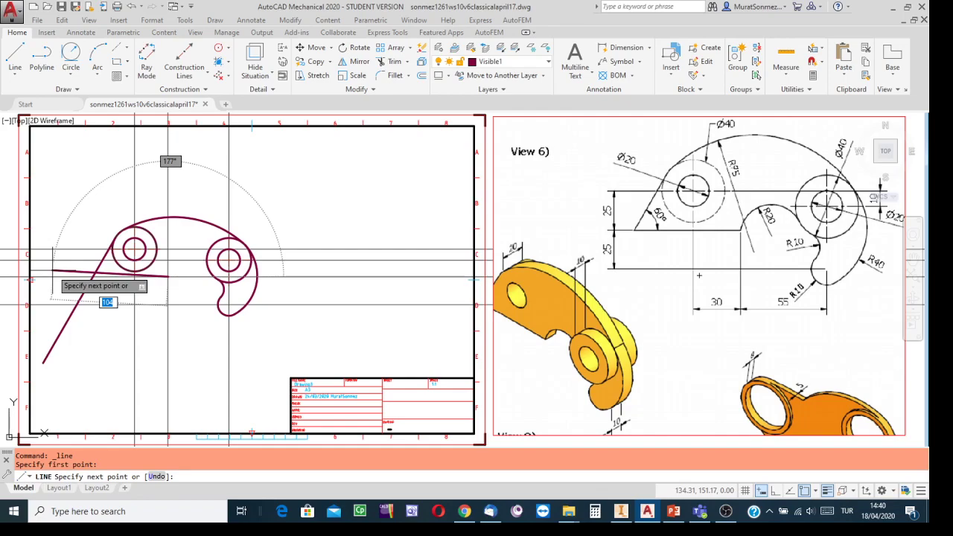
text(1)
key(Tab)
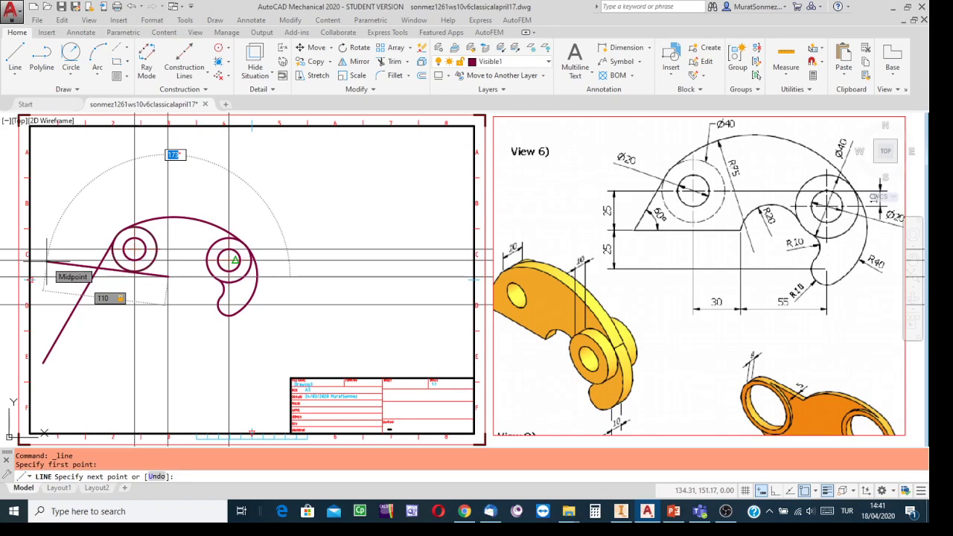
text(1)
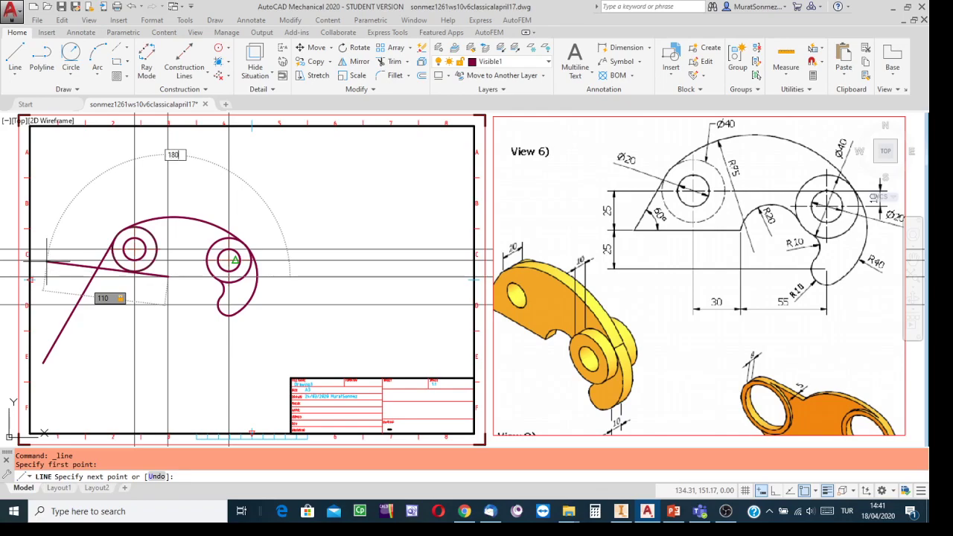
text(80)
key(Return)
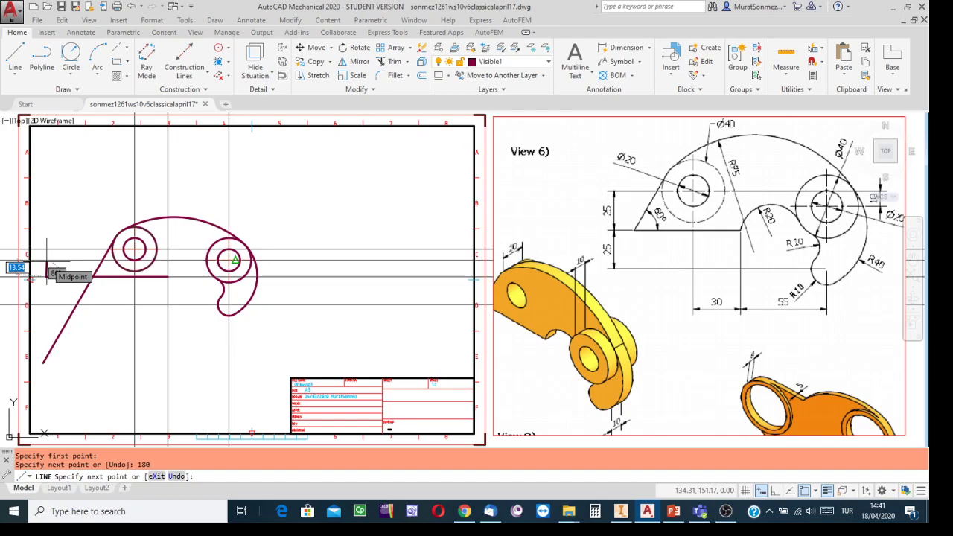
key(Escape)
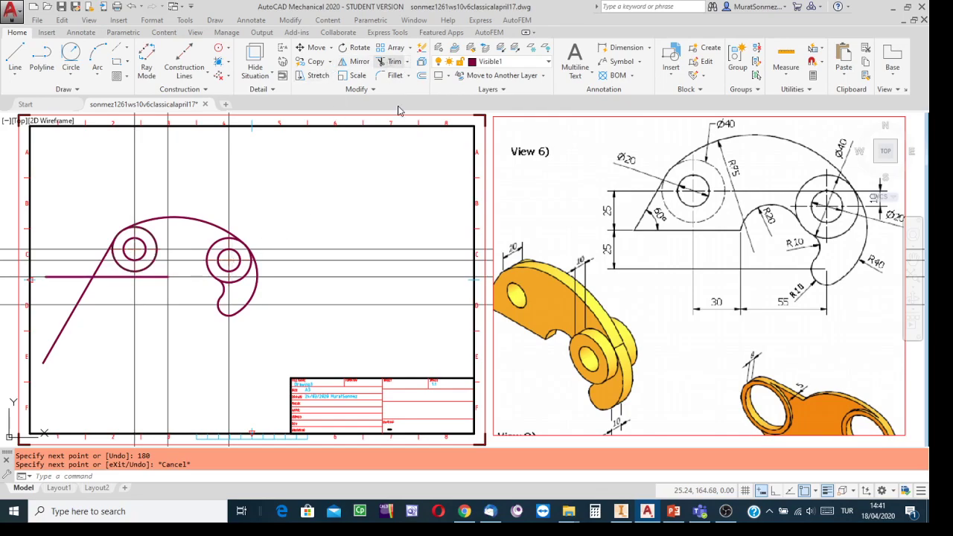
Trim the slanted line's lower end and the leftover stub to a sharp corner, then save
click(388, 64)
key(Return)
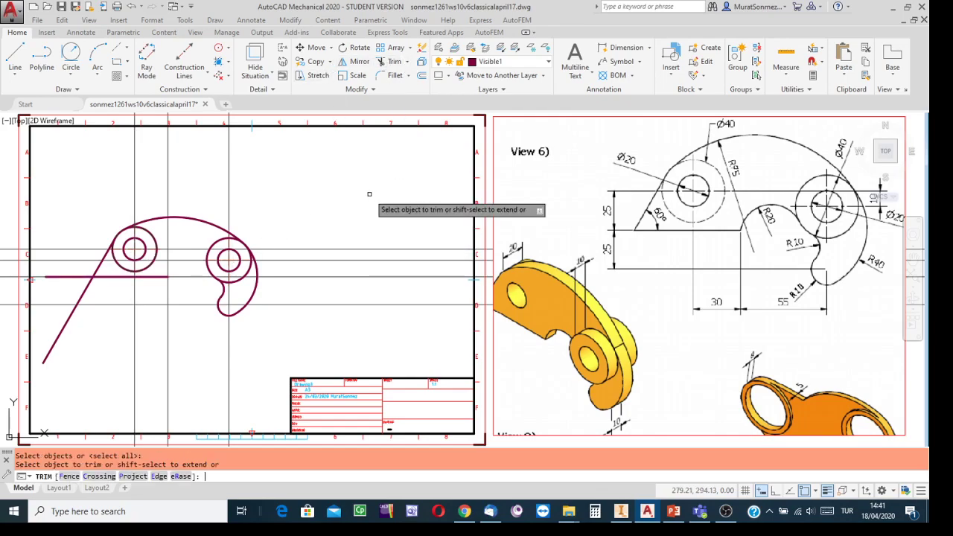
click(50, 351)
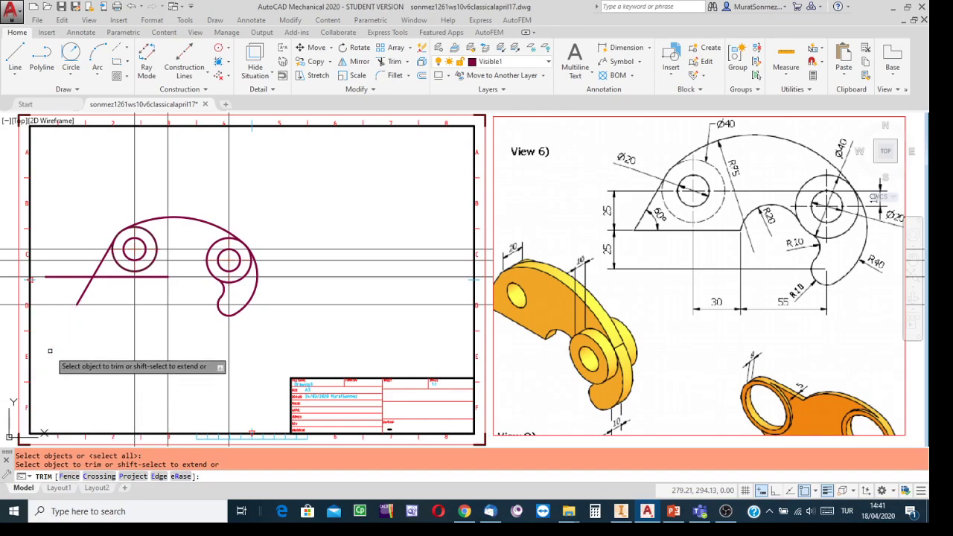
click(88, 295)
click(73, 300)
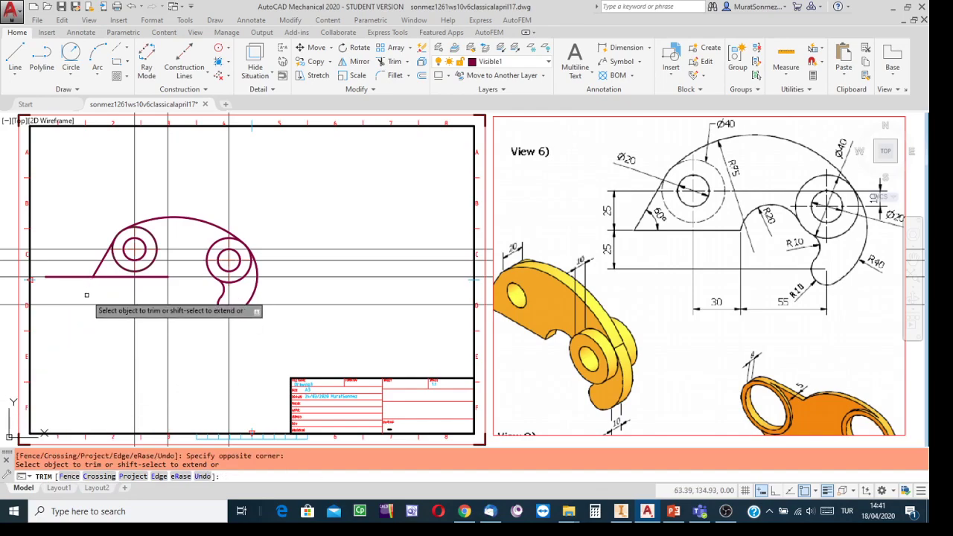
click(59, 275)
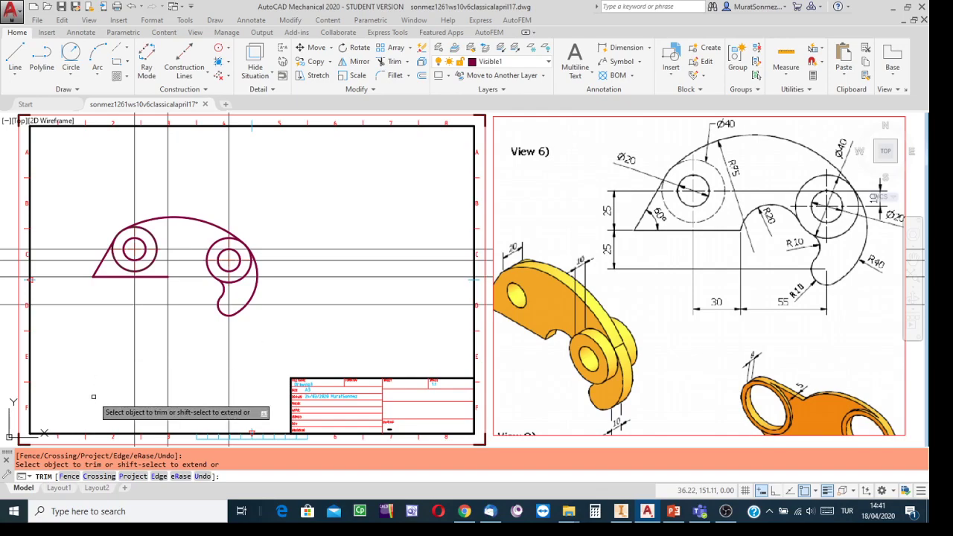
key(Escape)
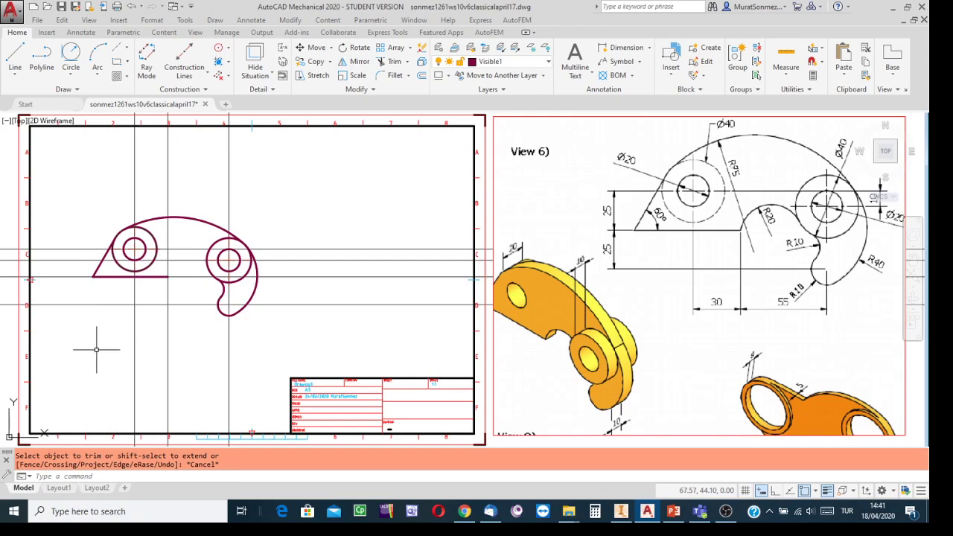
click(61, 5)
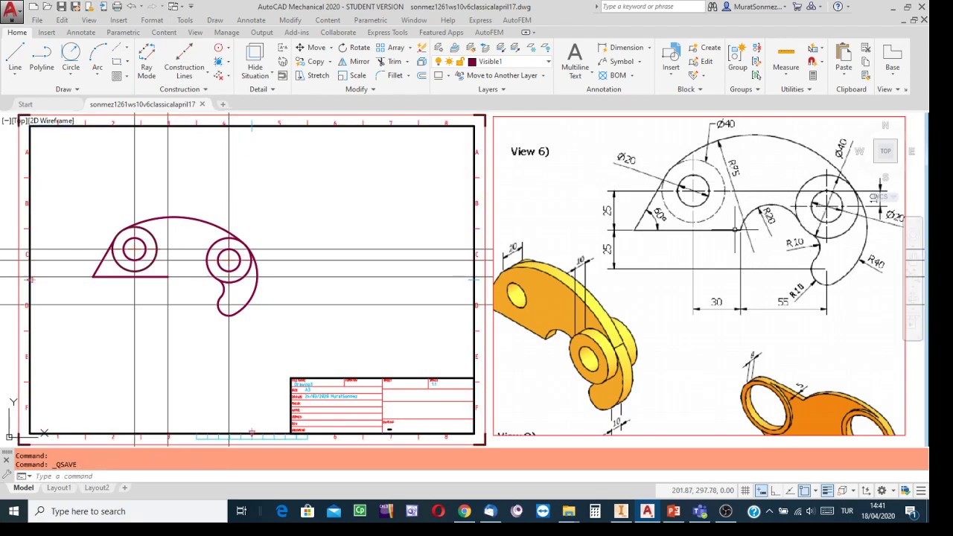
Check slide 26's tangent-arc construction in the PowerPoint reference, then return to AutoCAD
click(673, 510)
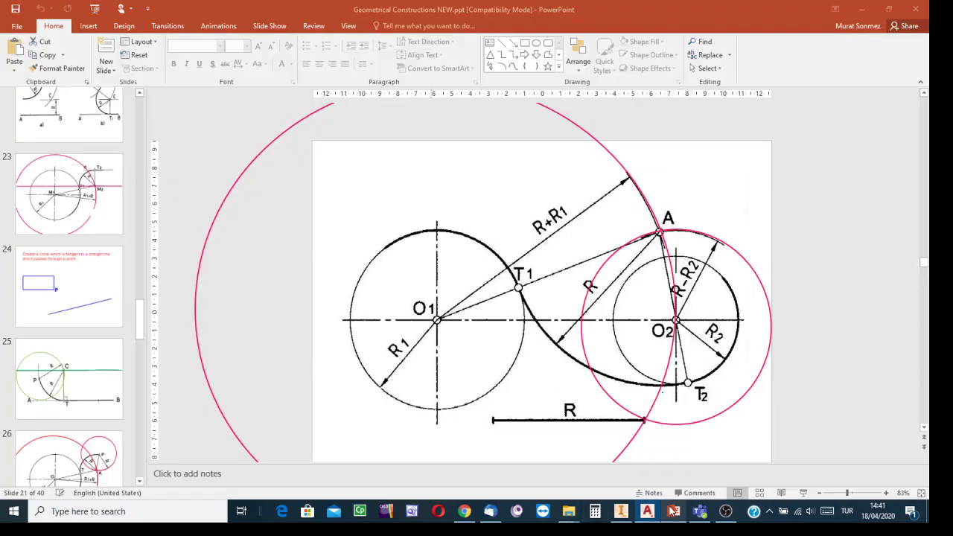
scroll(70, 312, down, 3)
click(71, 313)
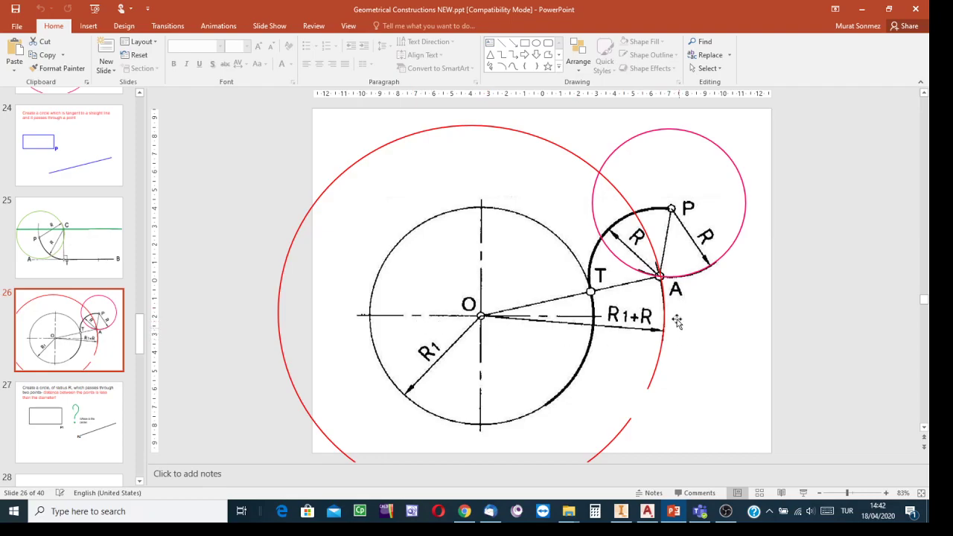
click(646, 512)
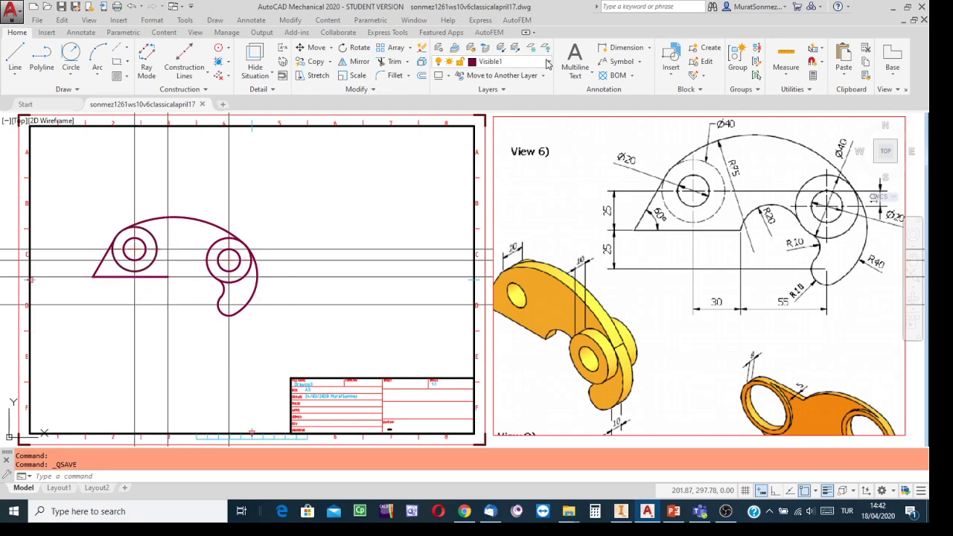
On the constructions layer, draw a radius-20 circle centred at the bottom-edge intersection
click(547, 64)
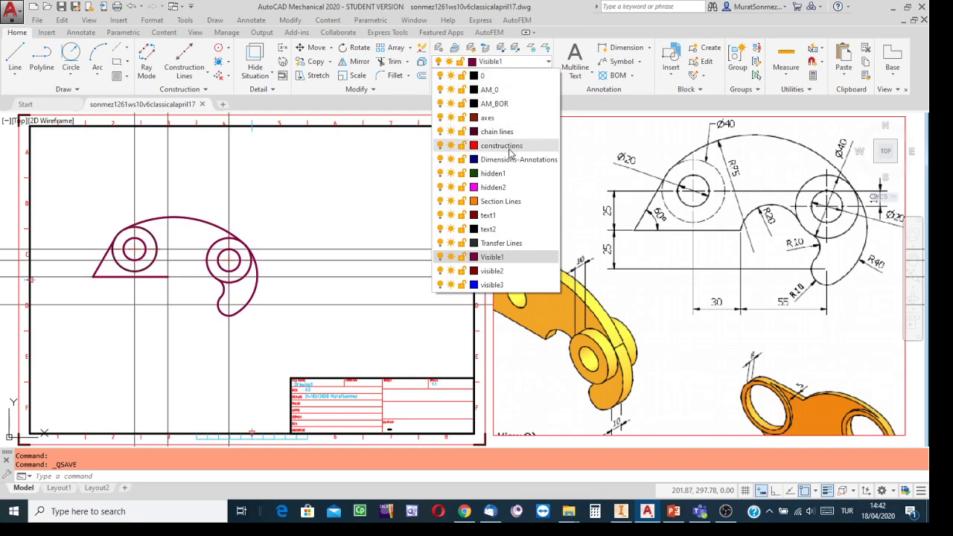
click(507, 146)
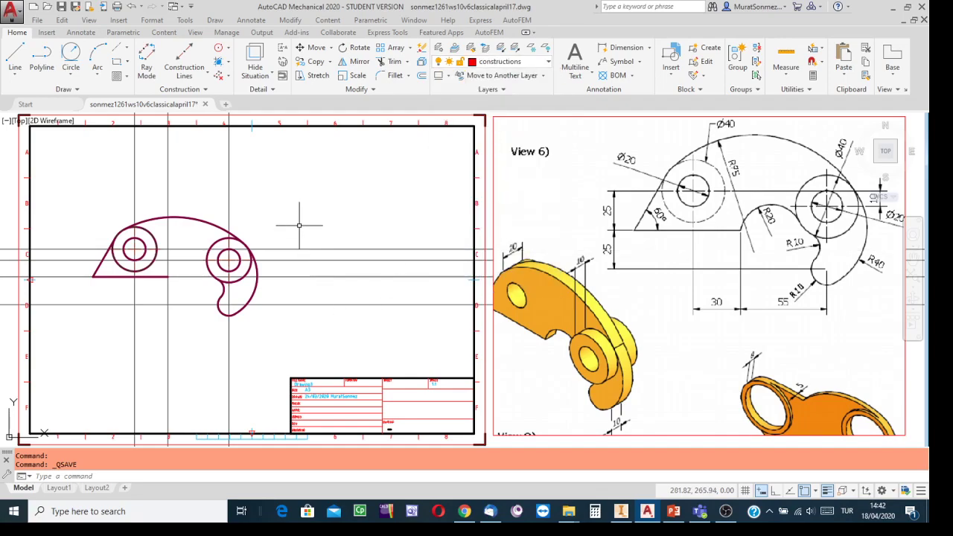
click(75, 75)
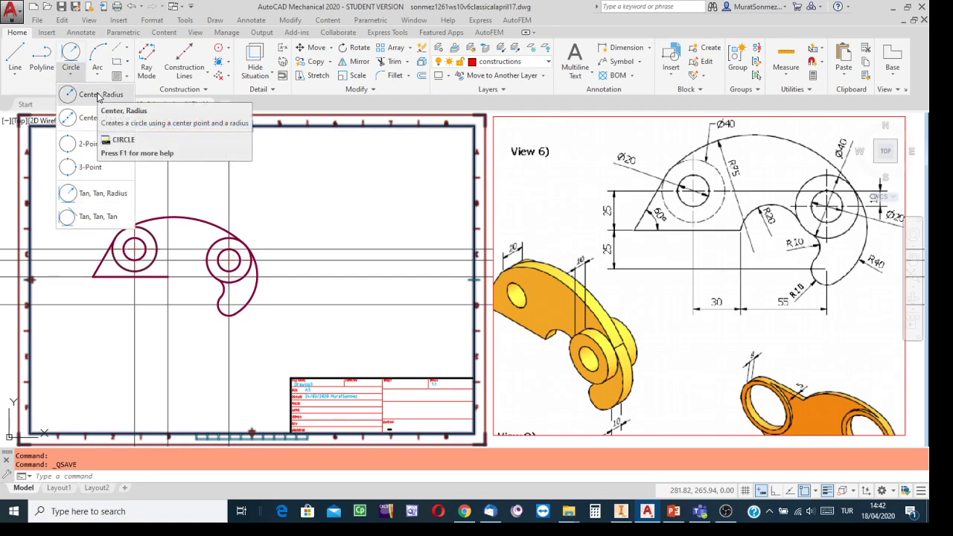
click(98, 95)
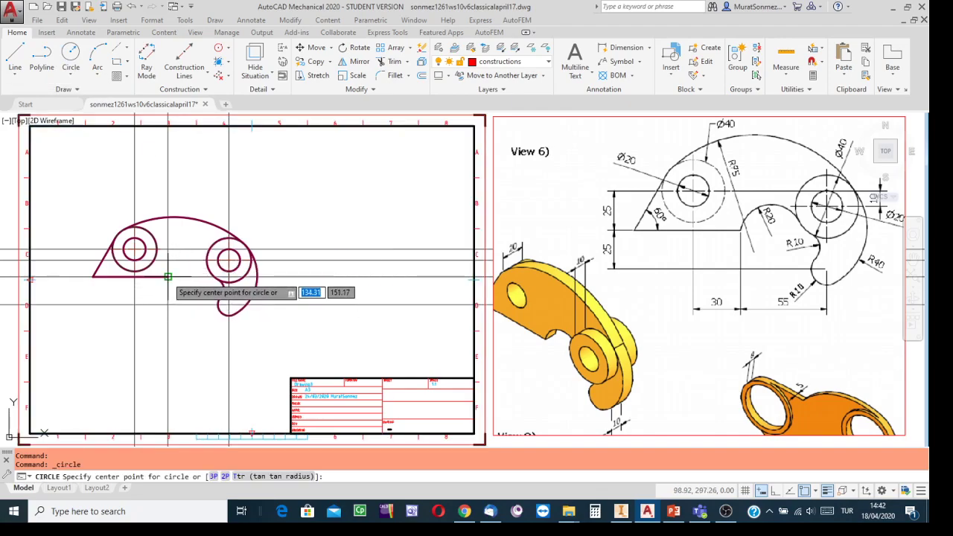
click(168, 277)
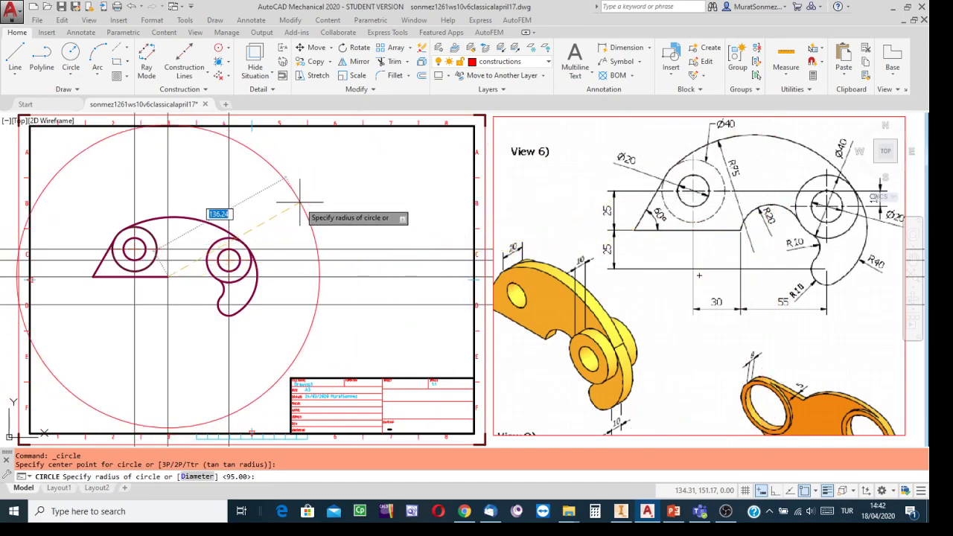
text(2)
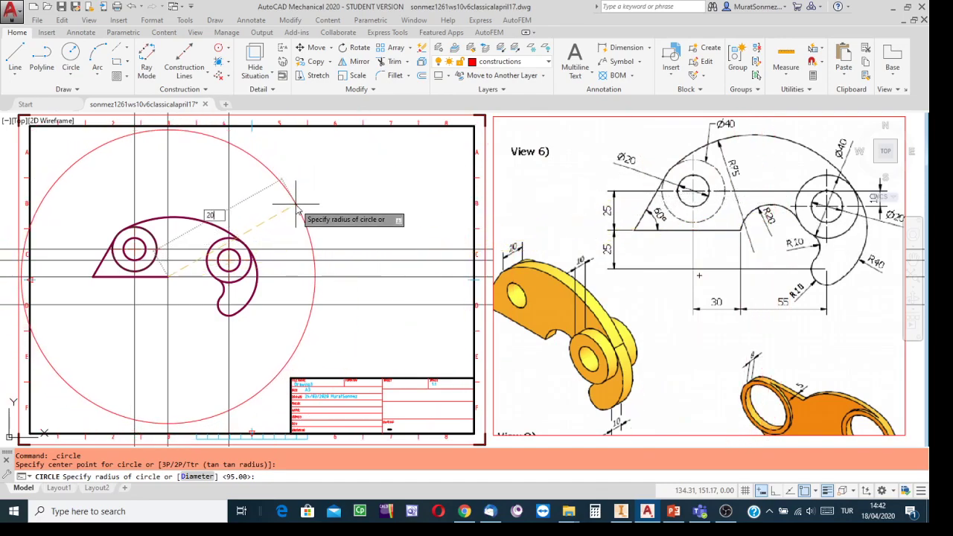
text(0)
key(Return)
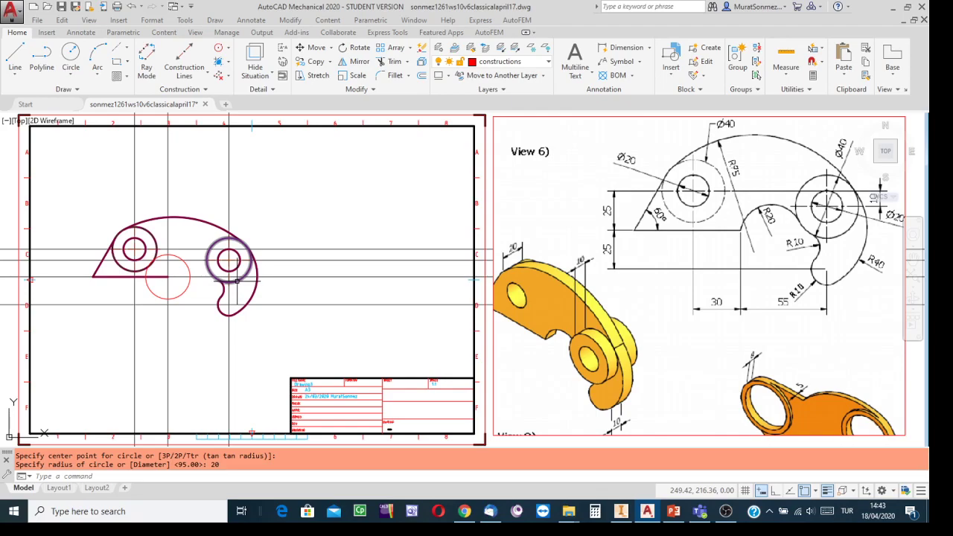
click(672, 510)
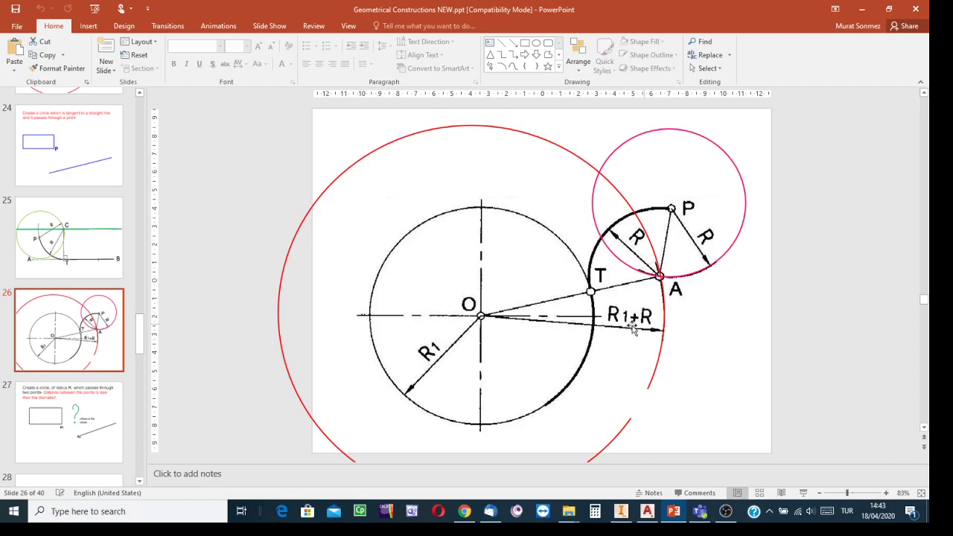
click(647, 511)
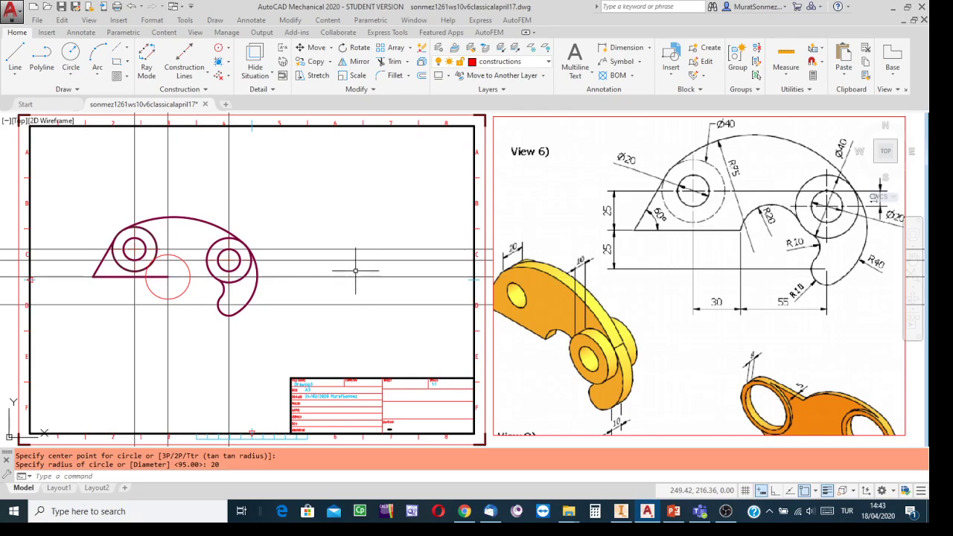
Draw a radius-40 construction circle centred on the right hole's centre
click(71, 54)
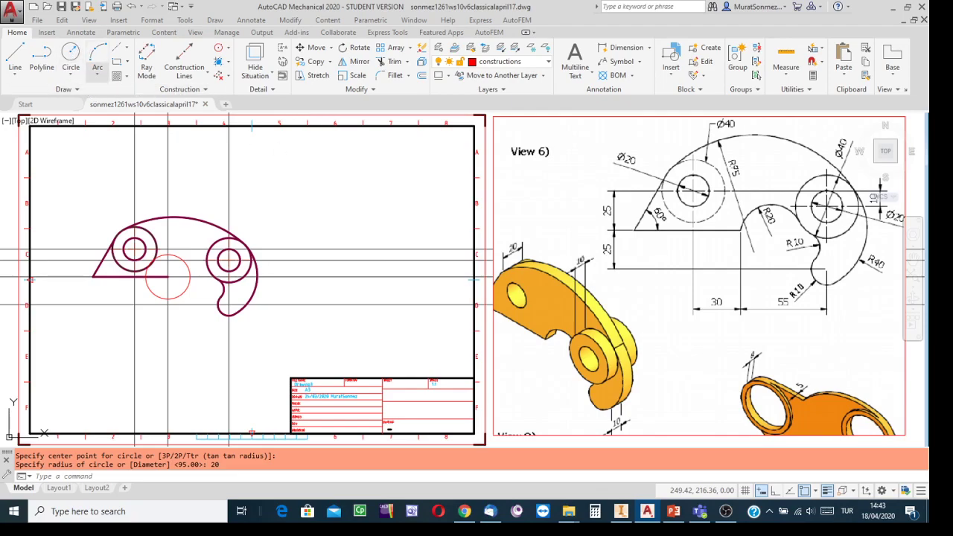
click(229, 259)
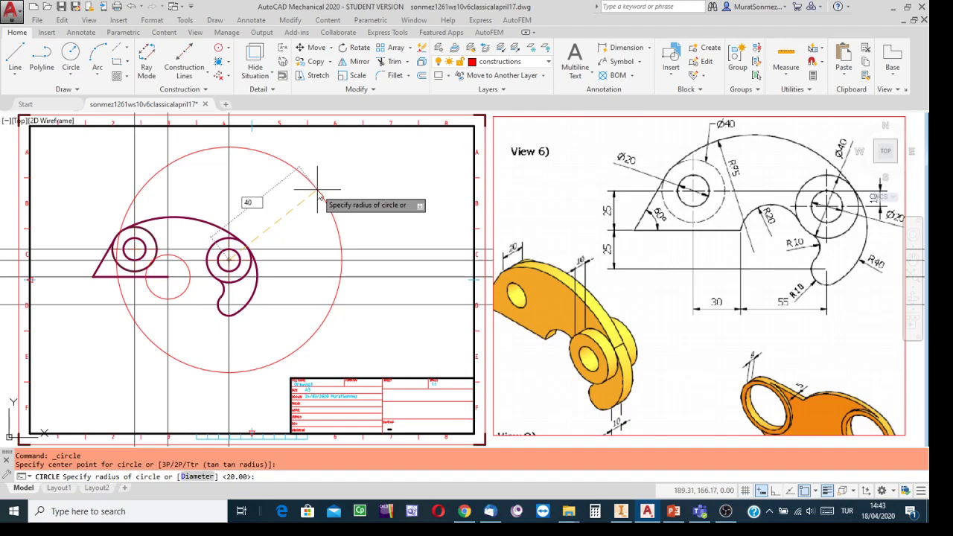
key(Return)
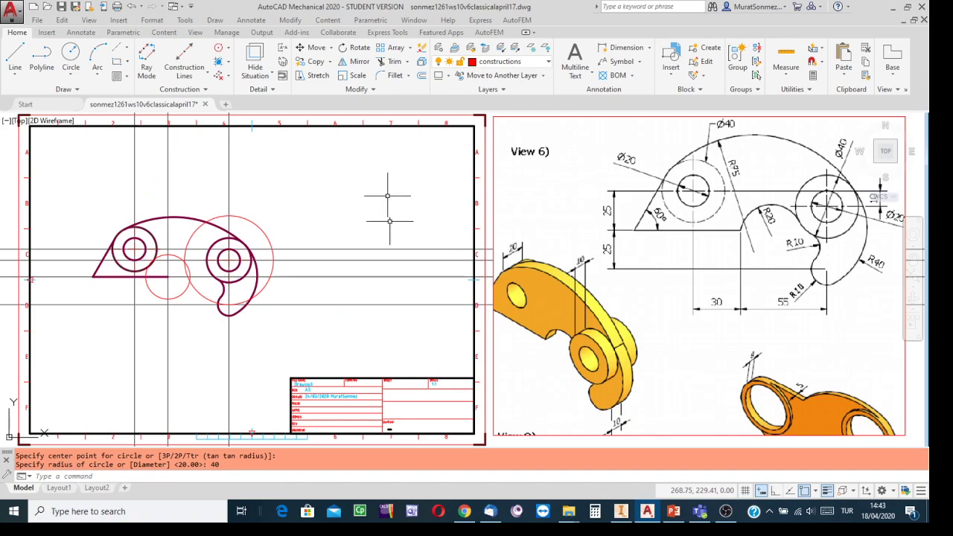
scroll(192, 269, up, 4)
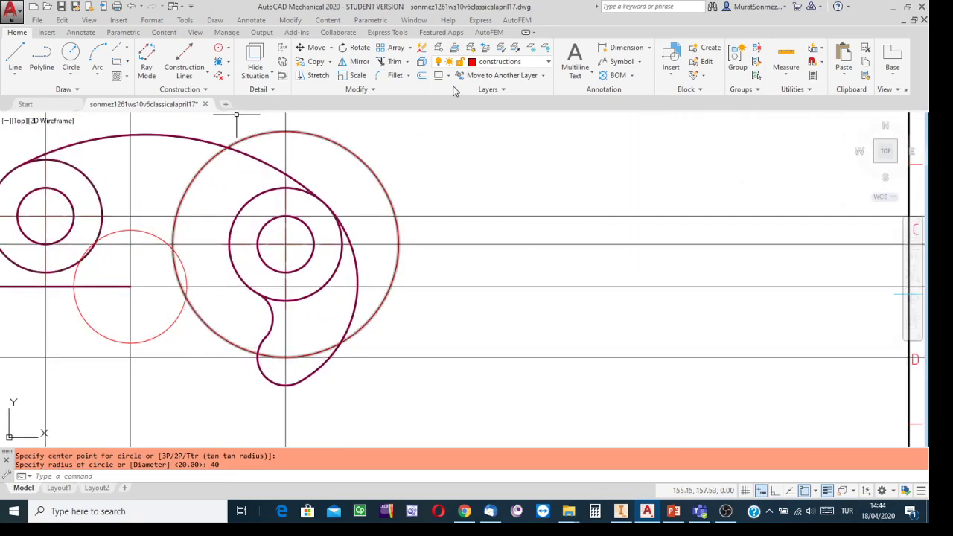
Switch to the Visible1 layer and draw a radius-20 circle where the construction circles cross
click(548, 64)
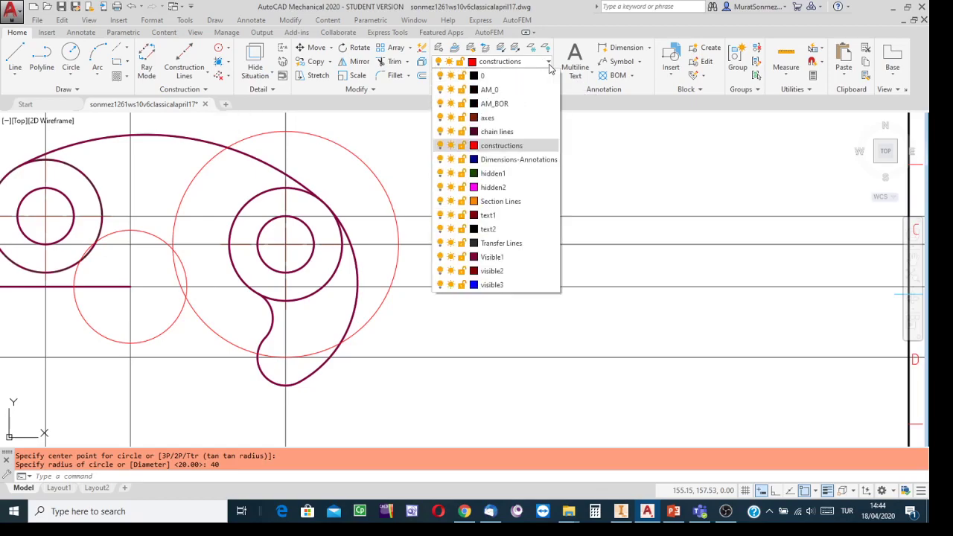
click(492, 258)
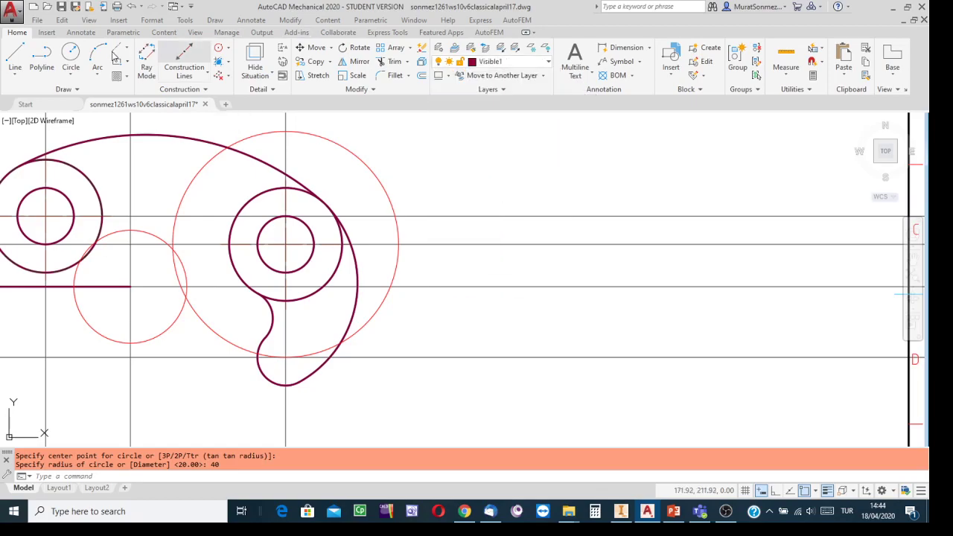
click(69, 53)
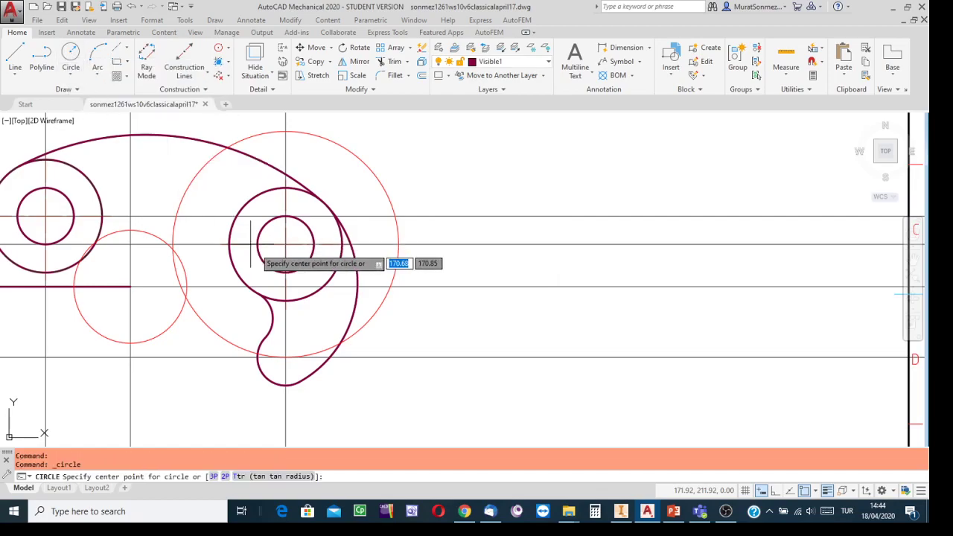
click(186, 297)
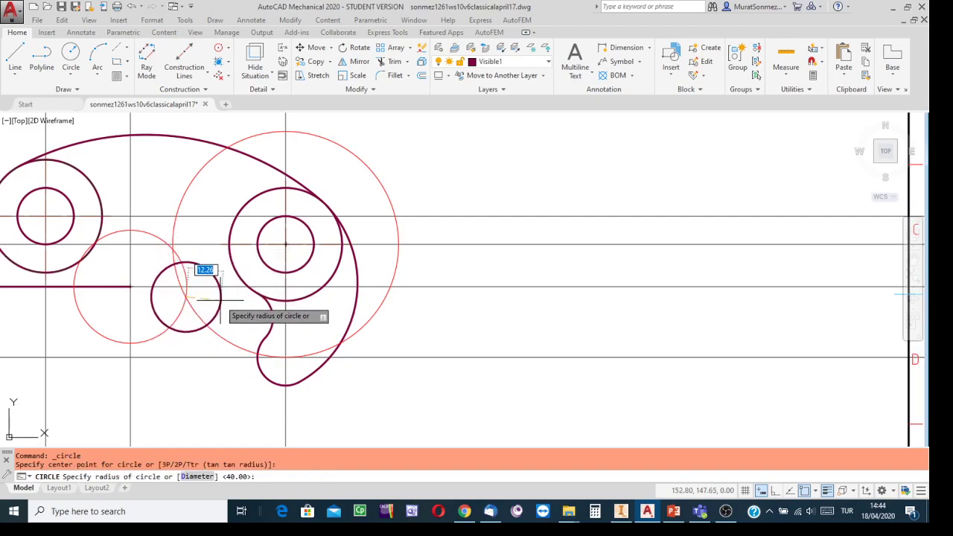
text(20)
key(Return)
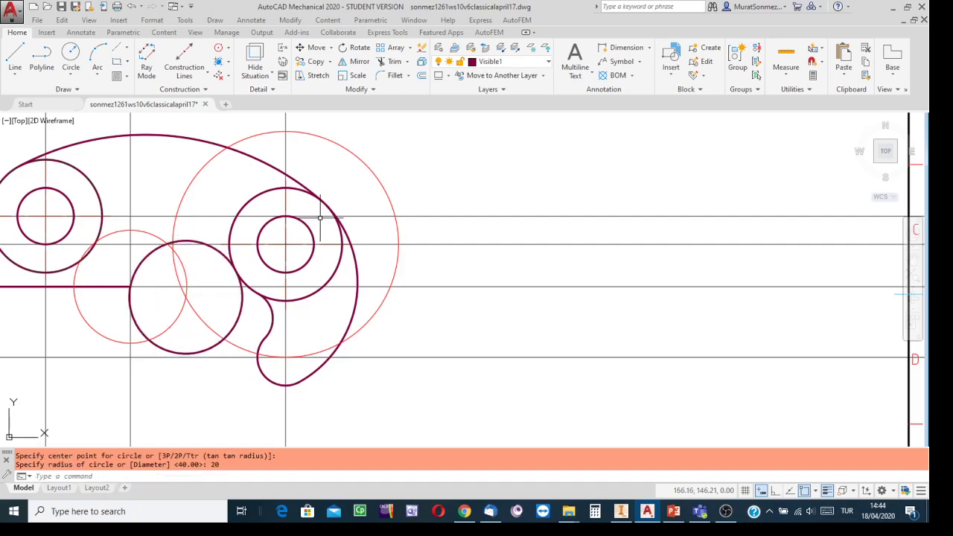
scroll(320, 216, down, 4)
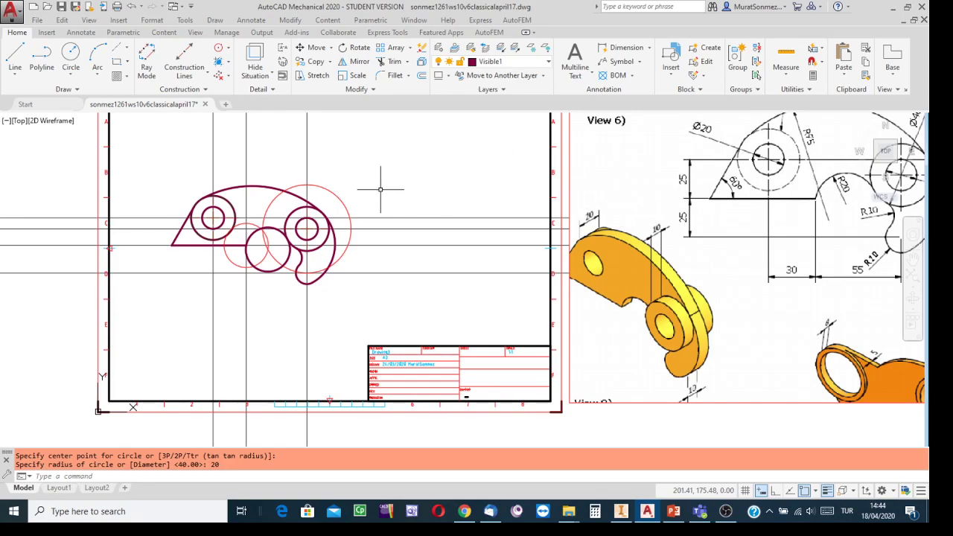
scroll(377, 189, up, 2)
Trim the radius-20 circle's overlapping and below-edge arc segments, using all edges as boundaries
scroll(377, 189, up, 2)
mouse_move(379, 187)
middle_down()
mouse_move(523, 179)
mouse_move(591, 153)
middle_up()
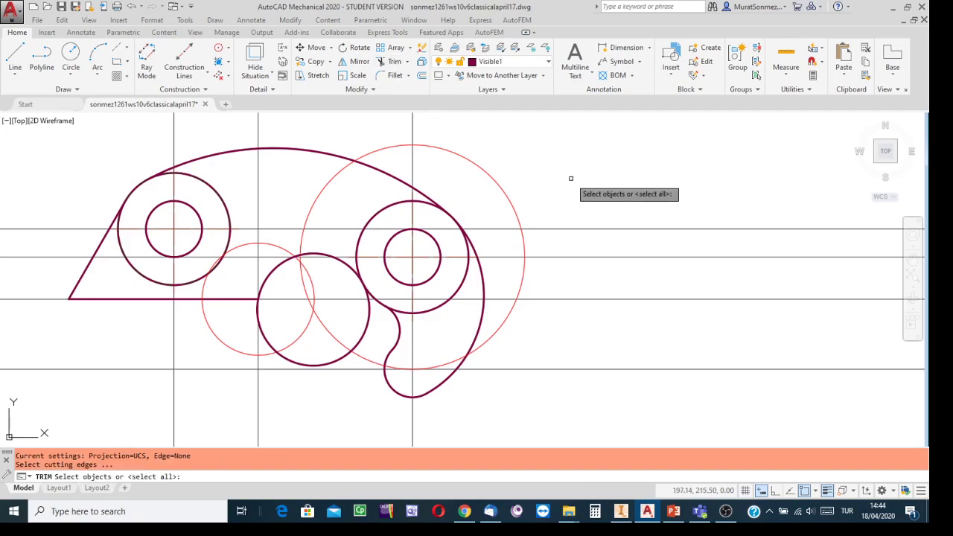
key(Return)
scroll(352, 273, up, 2)
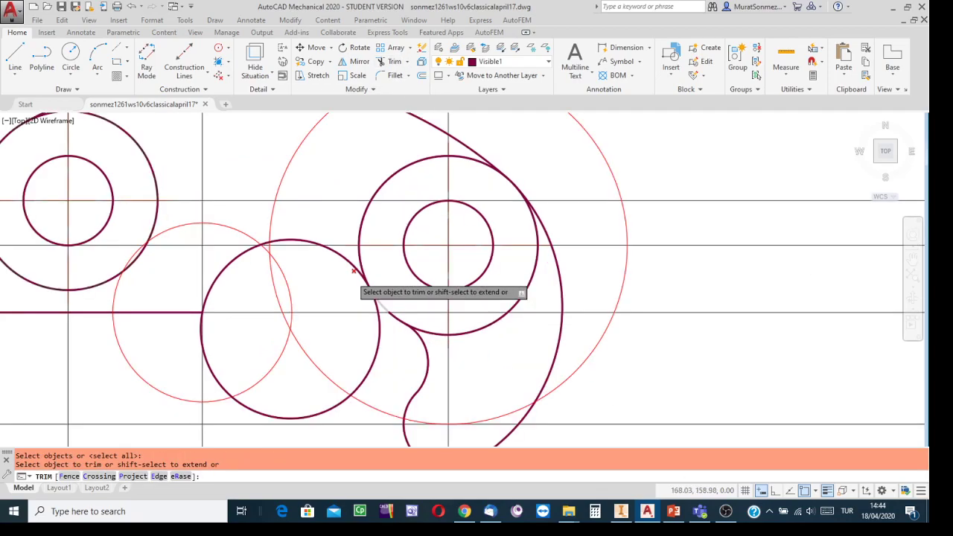
scroll(353, 272, up, 3)
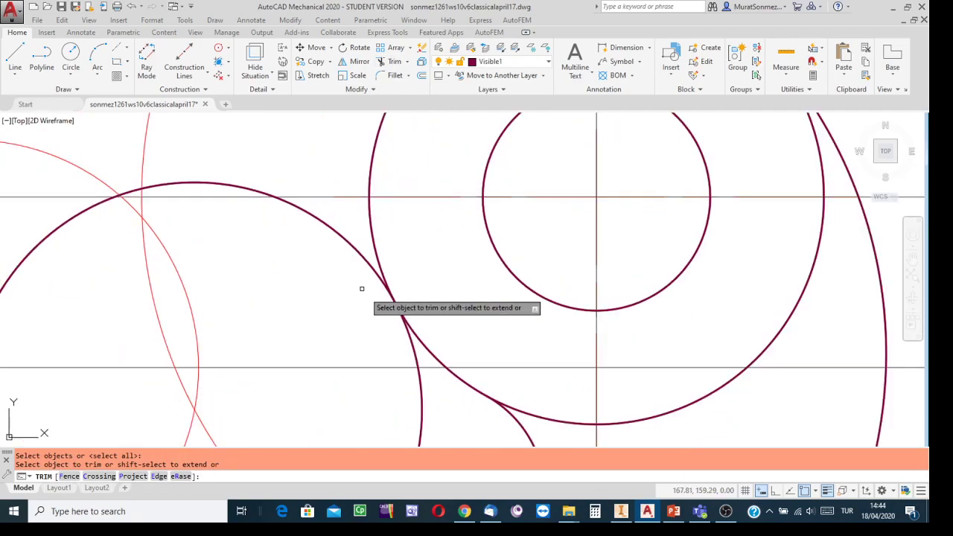
click(413, 342)
scroll(410, 340, down, 3)
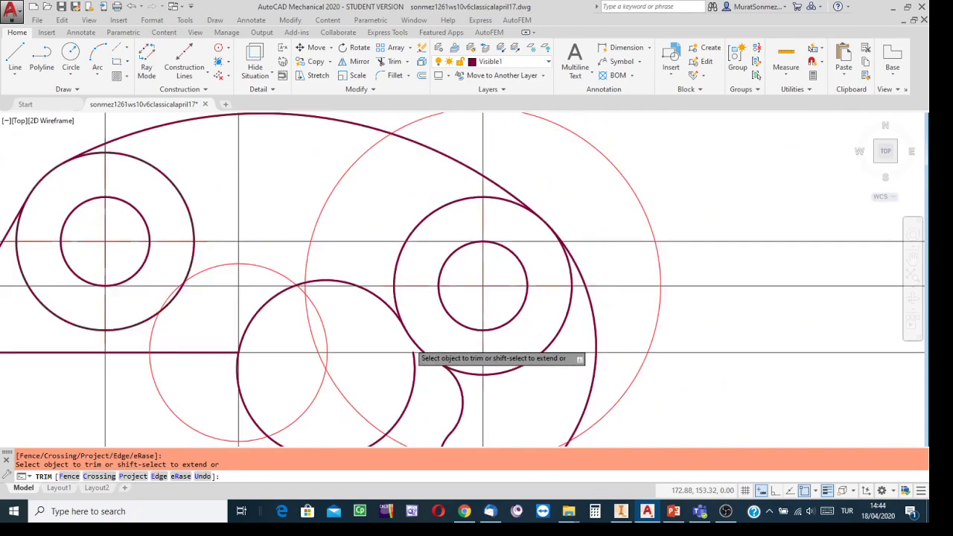
scroll(231, 352, up, 5)
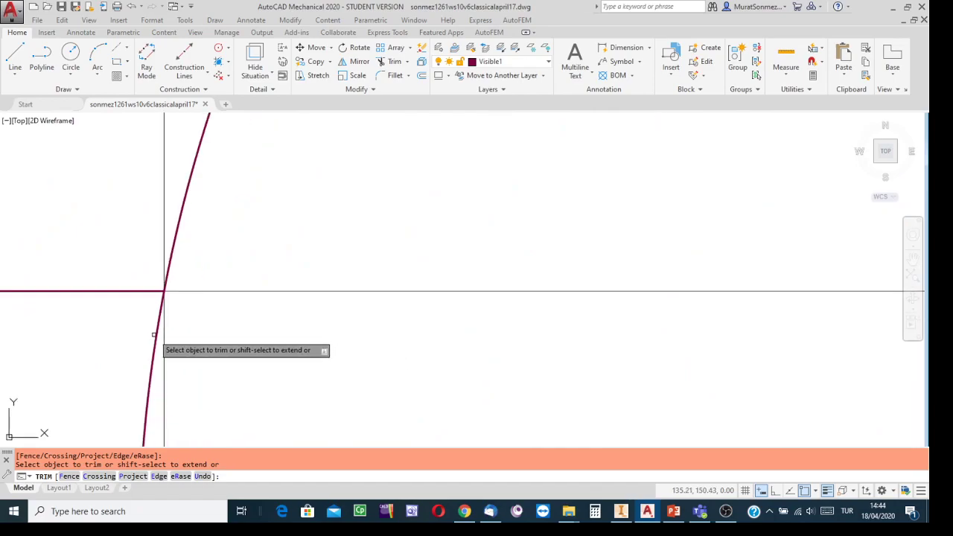
click(155, 334)
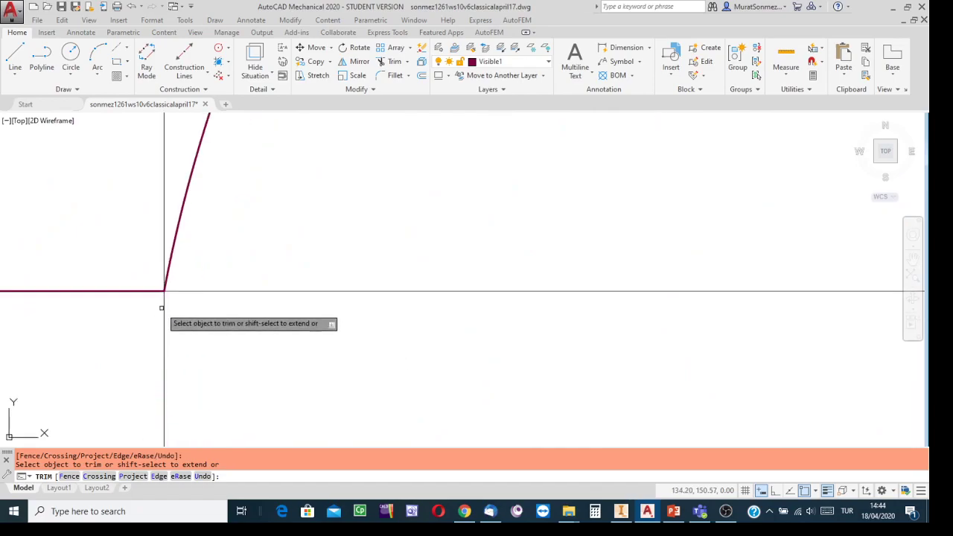
scroll(231, 345, down, 4)
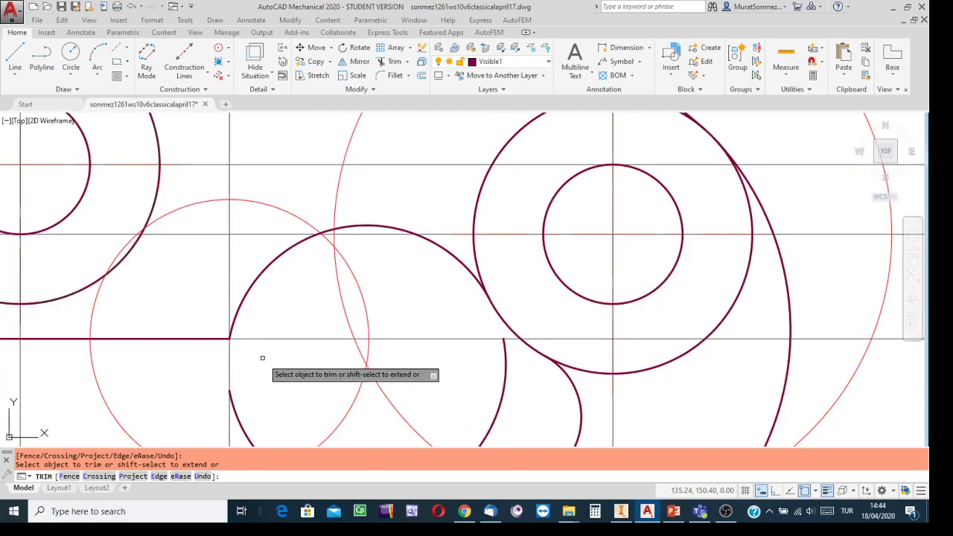
scroll(260, 354, down, 2)
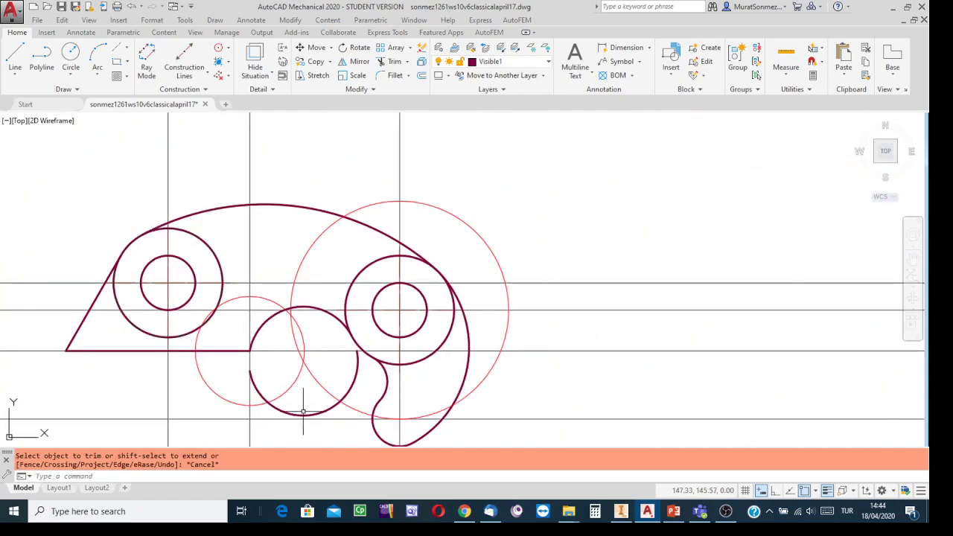
key(Escape)
Delete the leftover lower arc so only the R20 blend arc remains
click(286, 411)
key(Delete)
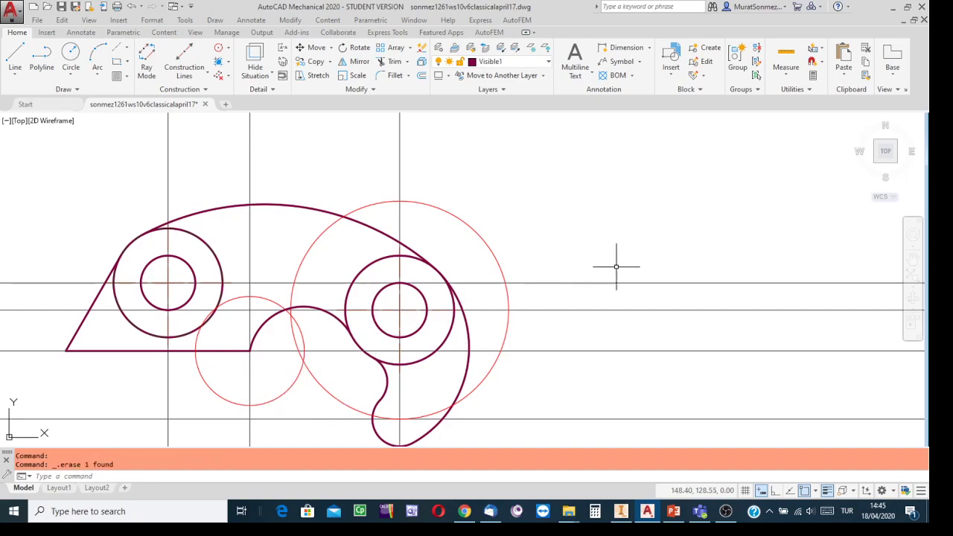
scroll(603, 244, down, 2)
scroll(604, 244, down, 2)
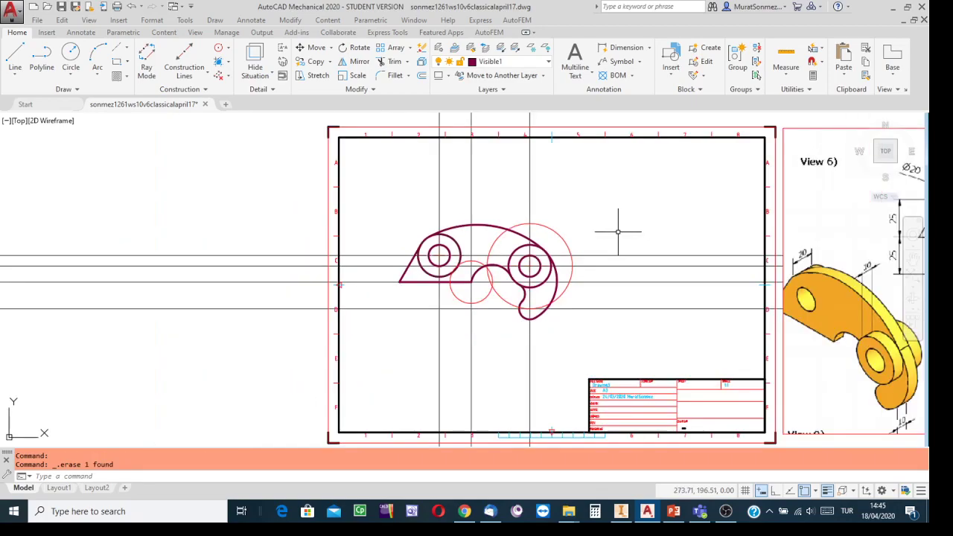
middle_drag(640, 215, 456, 200)
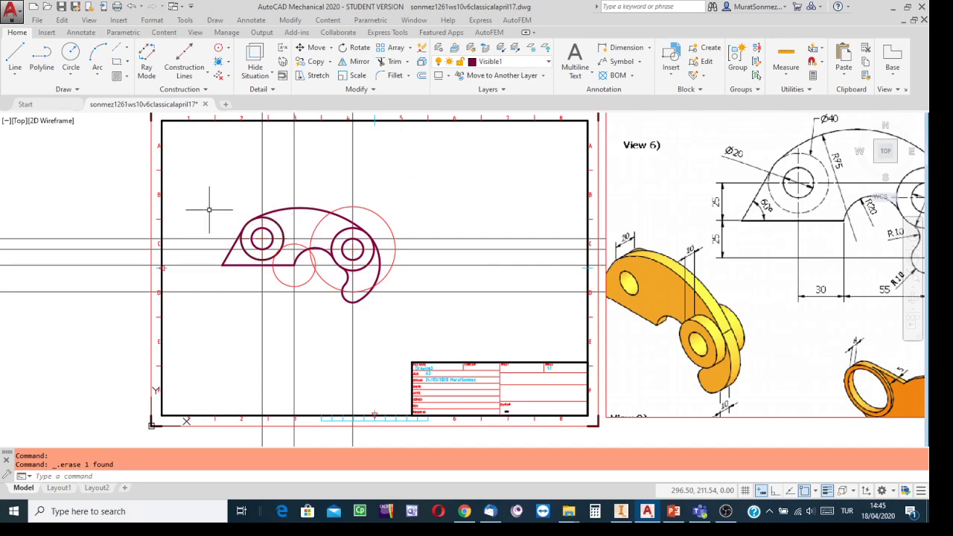
scroll(189, 226, up, 4)
scroll(227, 231, up, 2)
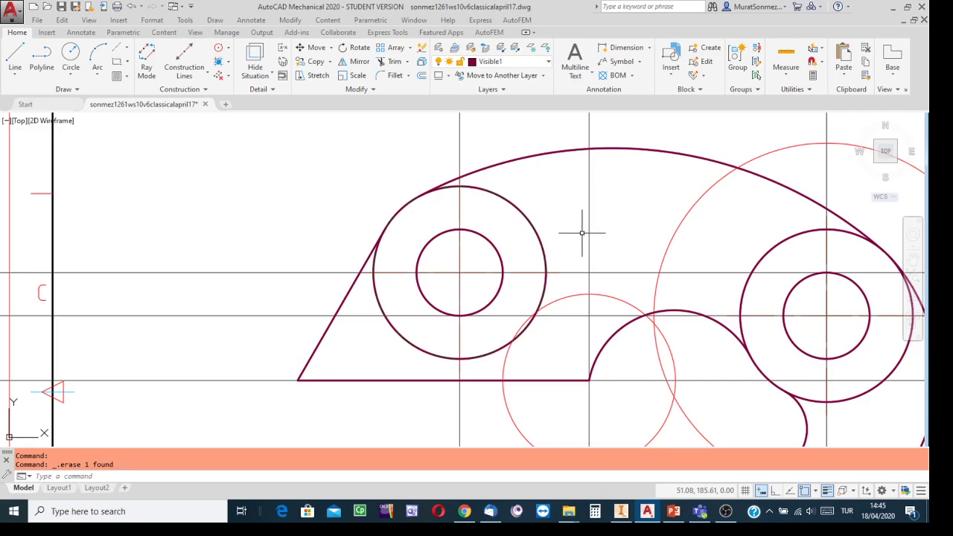
middle_drag(581, 231, 405, 210)
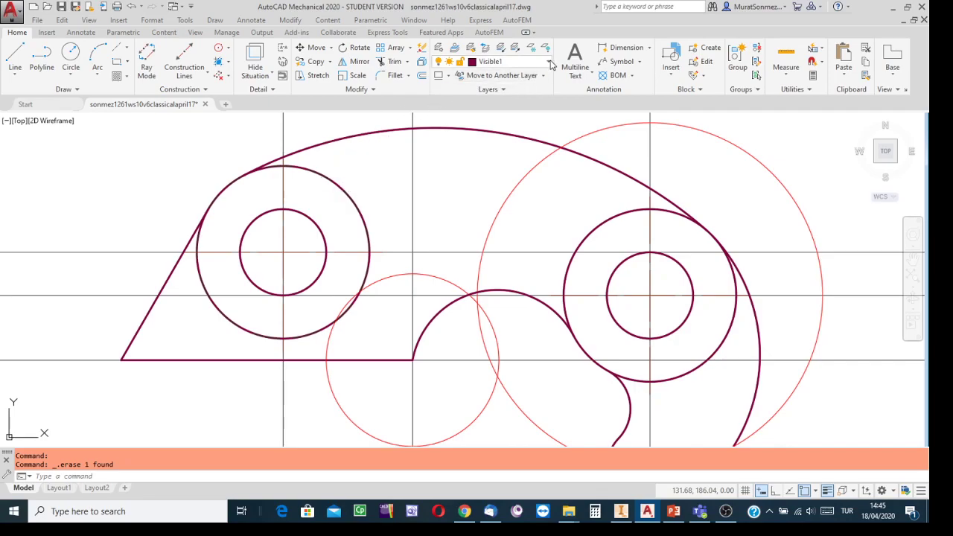
Click the padlock beside hidden1 in the Layers list to lock that layer
click(548, 62)
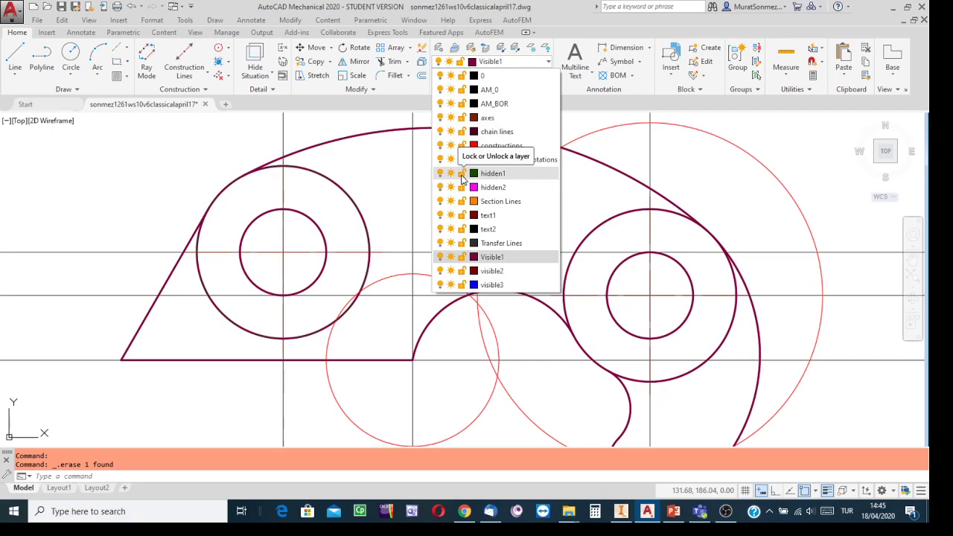
click(462, 174)
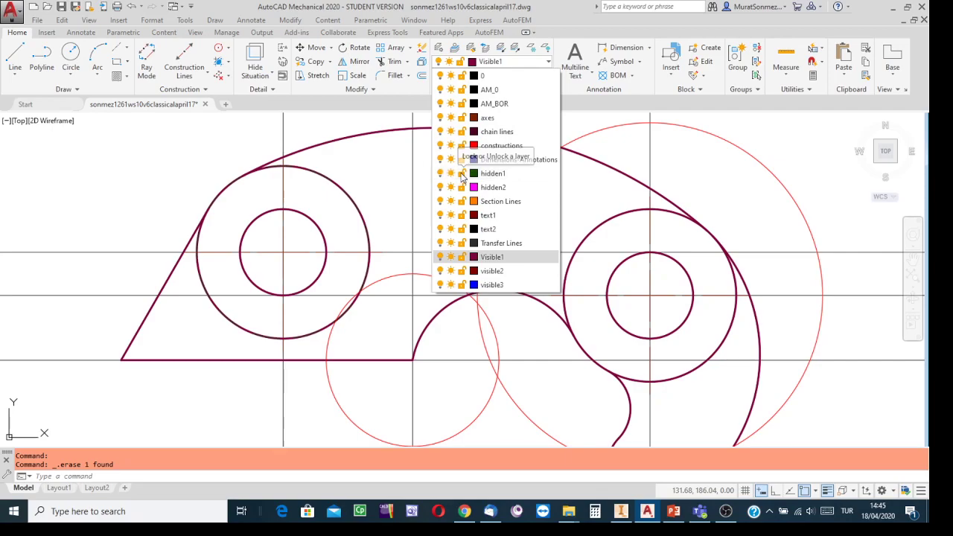
click(404, 185)
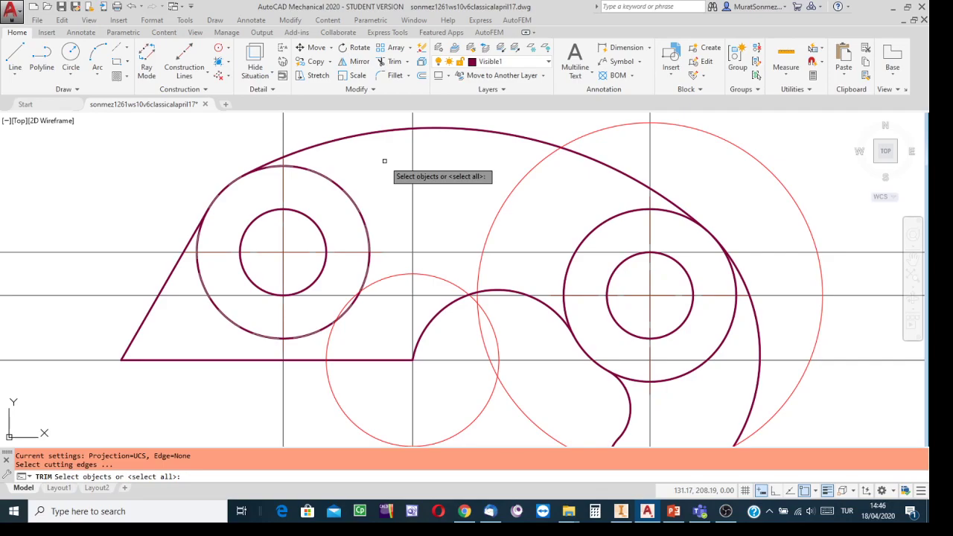
Trim the upper, right and lower solid arc pieces around the left hole, using all edges as boundaries
key(Return)
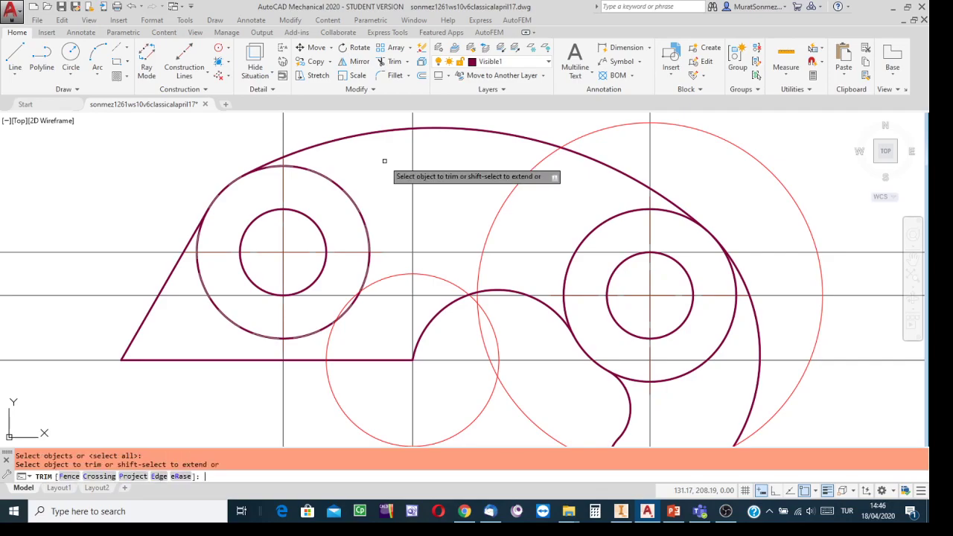
scroll(340, 172, up, 1)
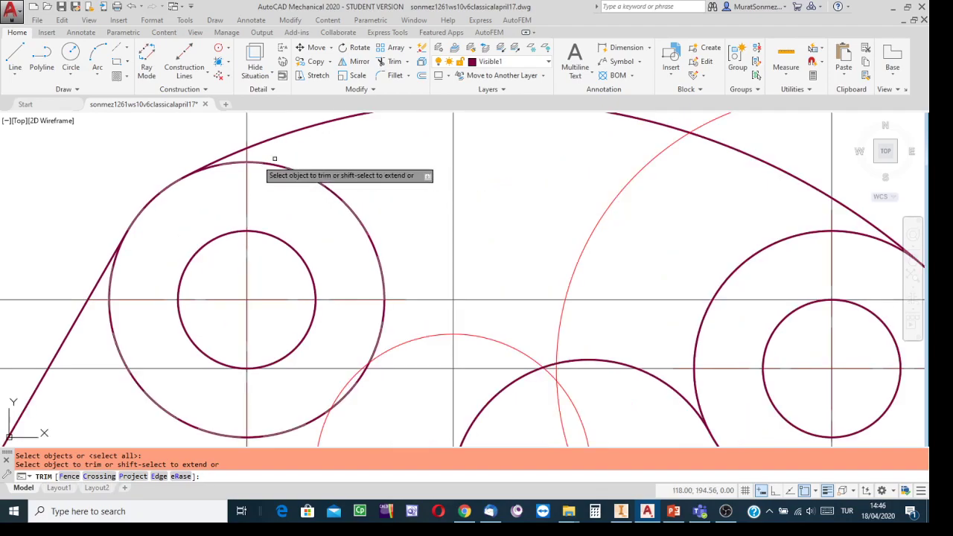
click(240, 156)
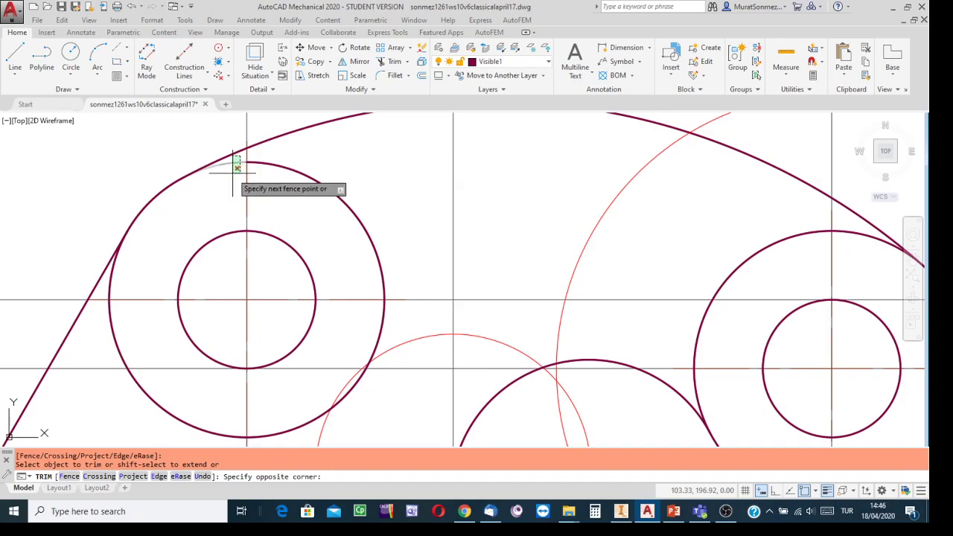
click(237, 168)
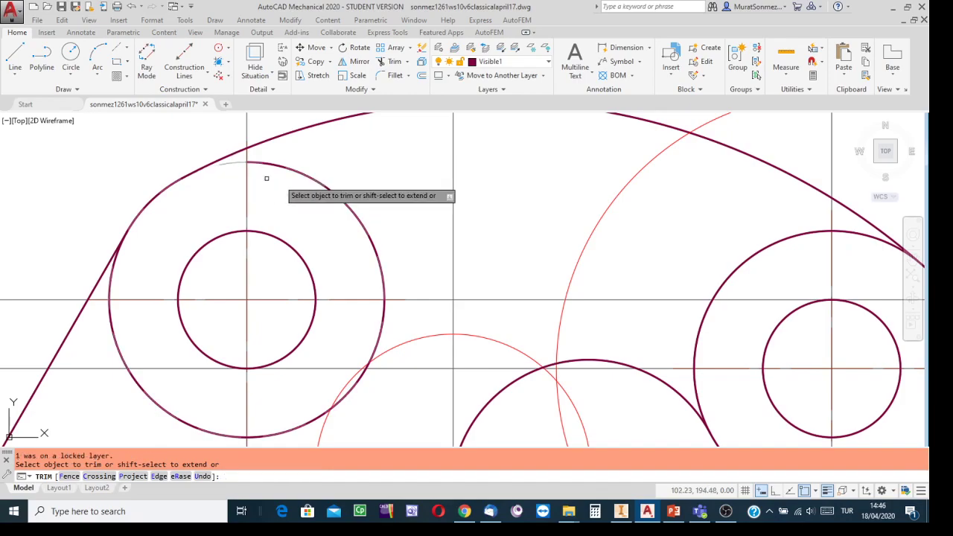
click(330, 169)
click(465, 250)
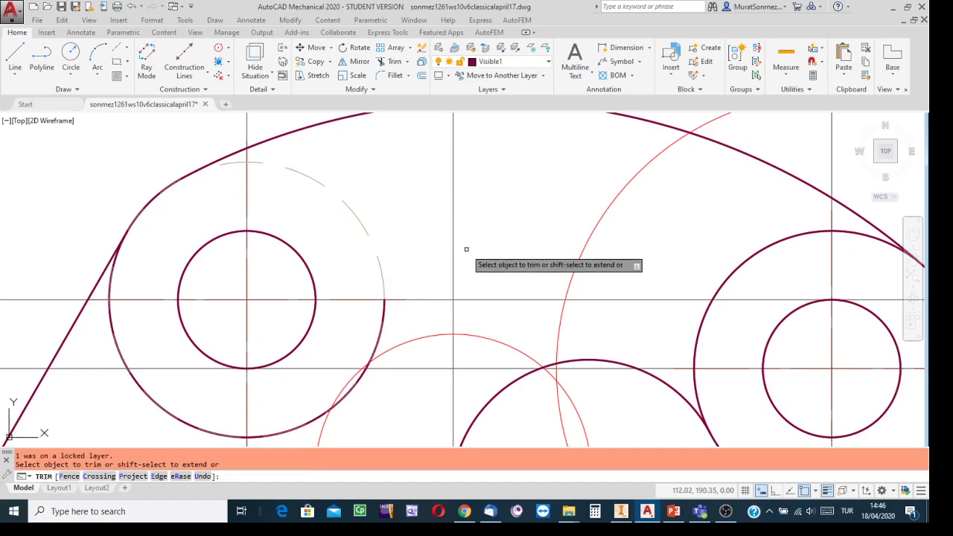
scroll(382, 357, up, 5)
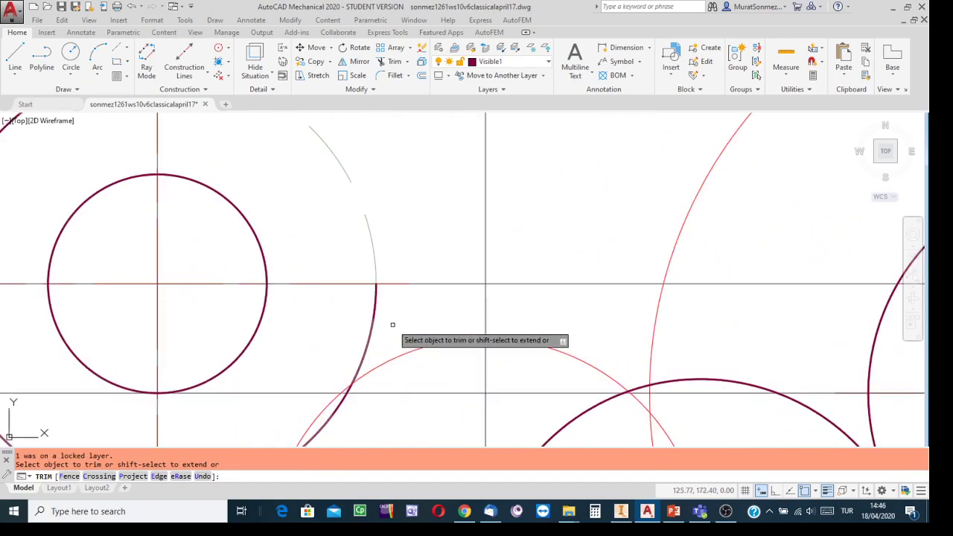
click(380, 290)
click(309, 339)
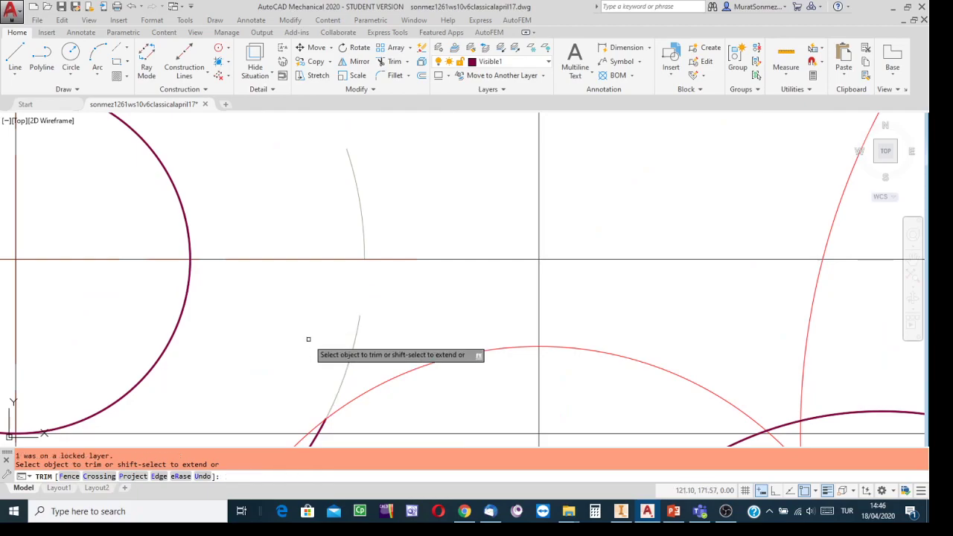
scroll(401, 303, down, 8)
scroll(387, 361, up, 5)
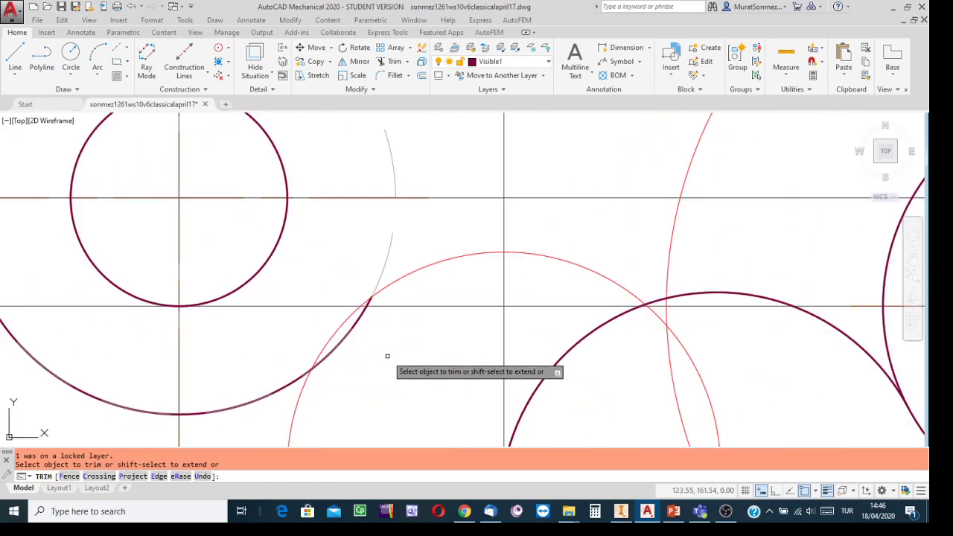
click(366, 320)
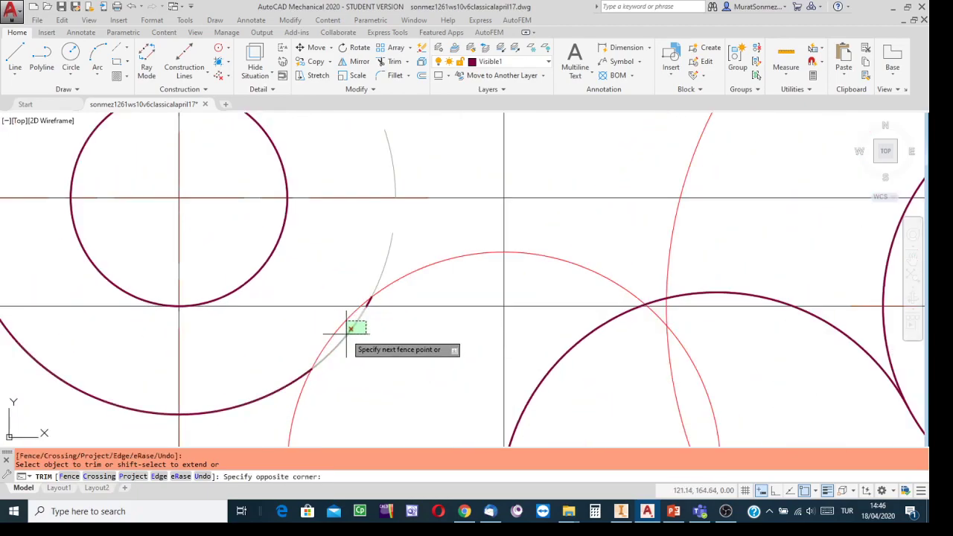
click(348, 328)
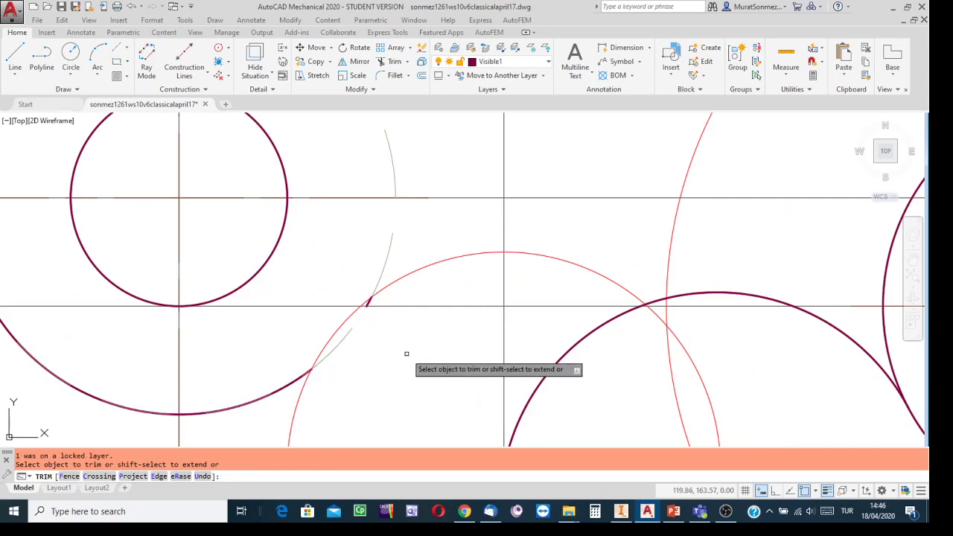
Trim the remaining lower-left and left arc pieces so only the dashed hidden circle is left
click(261, 372)
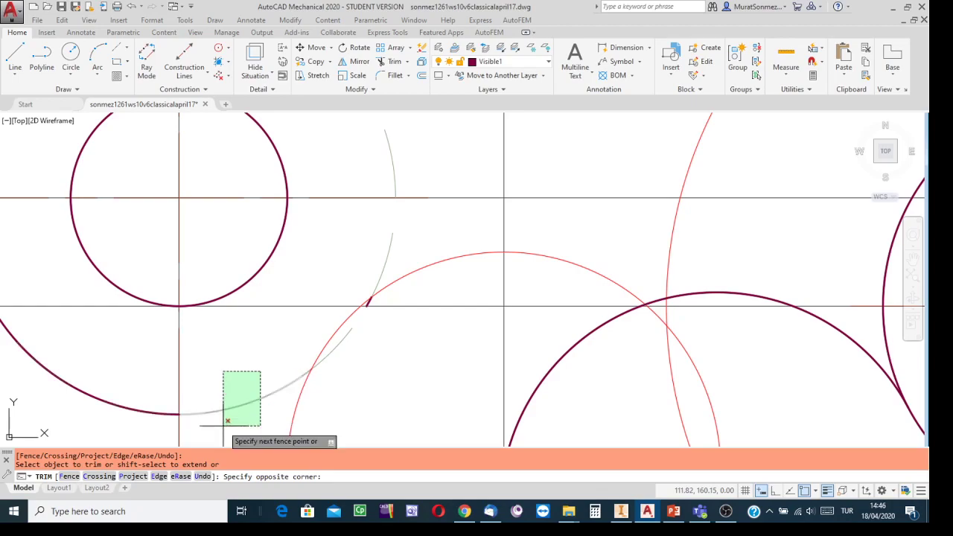
click(222, 425)
scroll(137, 365, down, 3)
click(136, 365)
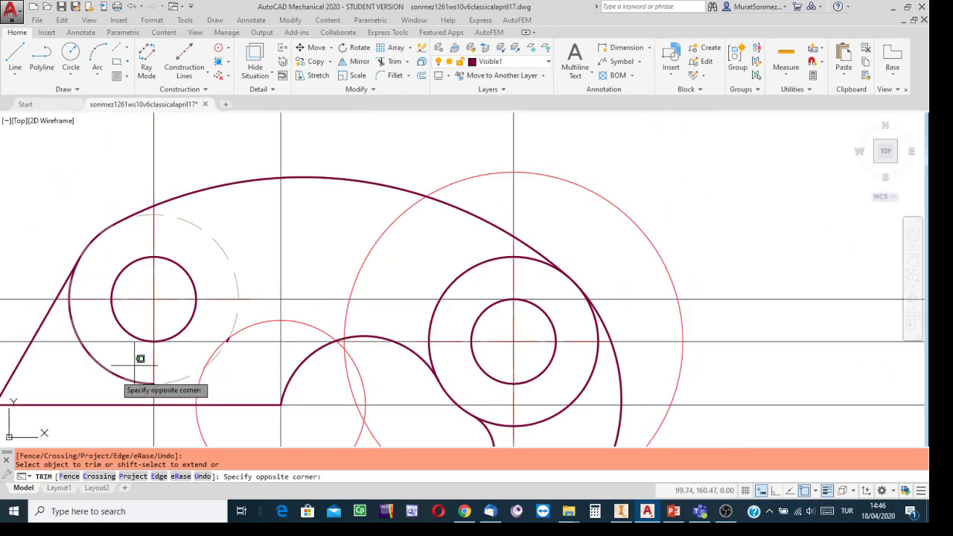
click(102, 388)
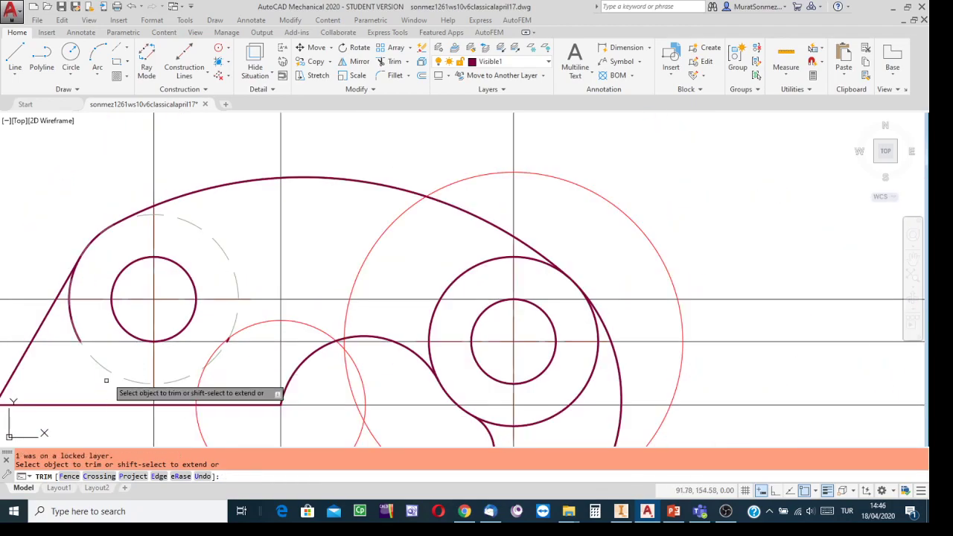
click(80, 315)
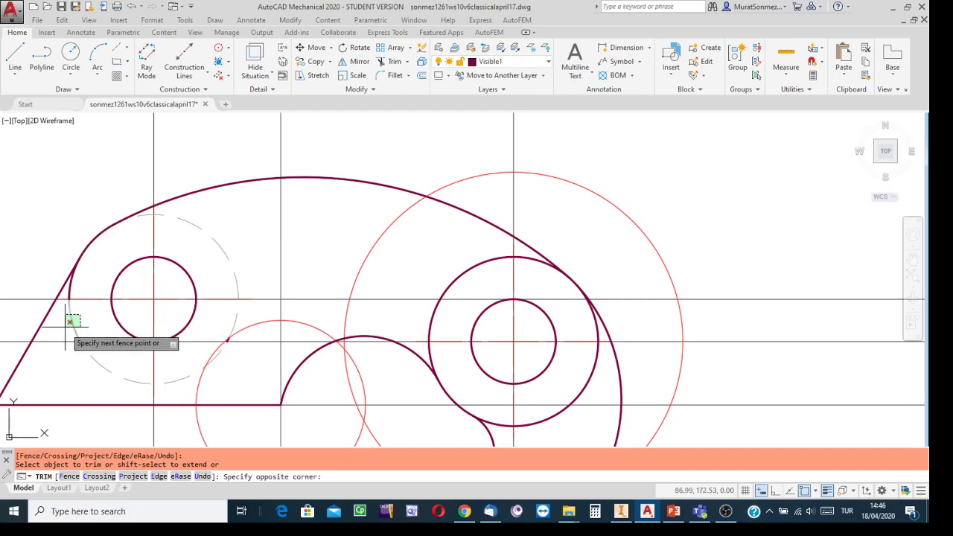
click(64, 324)
scroll(81, 283, up, 2)
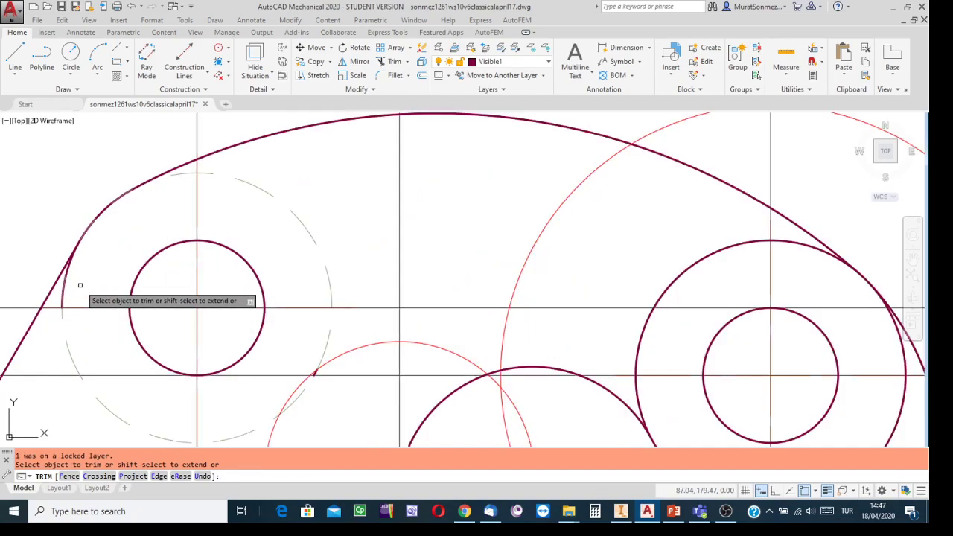
click(71, 281)
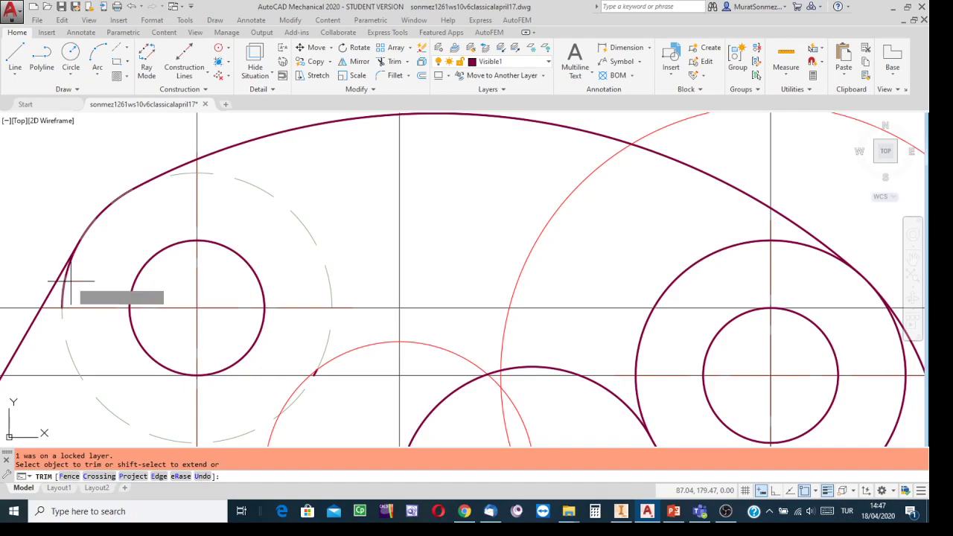
click(66, 287)
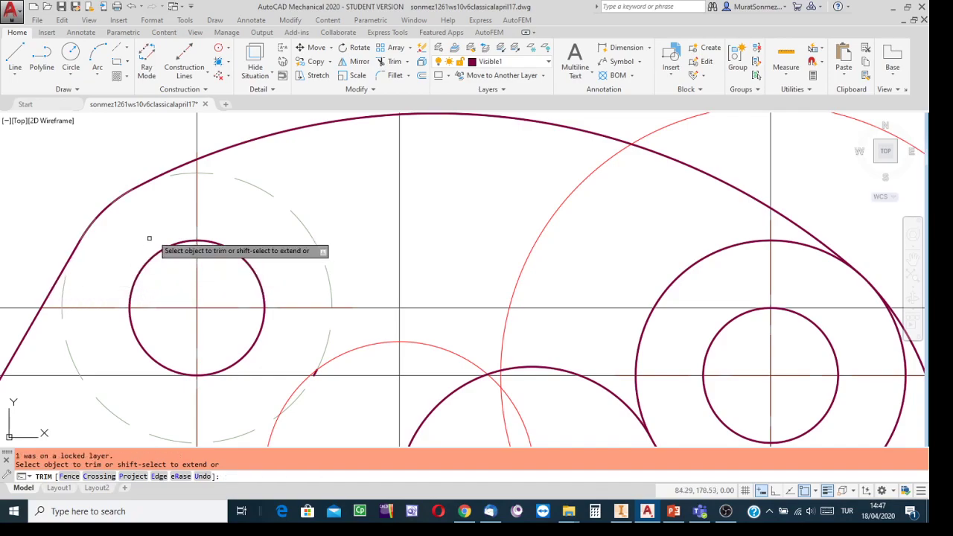
scroll(381, 266, down, 2)
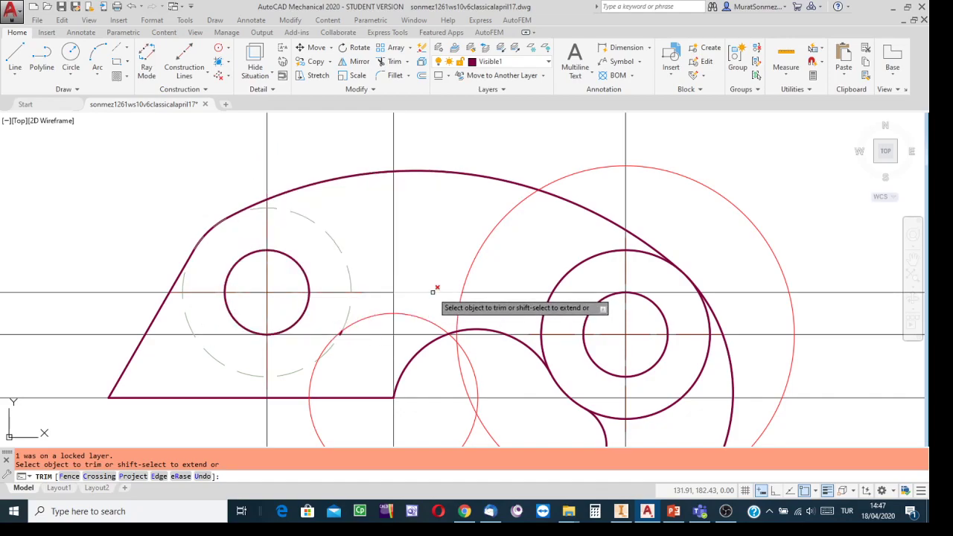
End TRIM, erase the leftover stub where the slanted edge meets the upper arc, and recentre the part
key(Escape)
scroll(330, 347, up, 5)
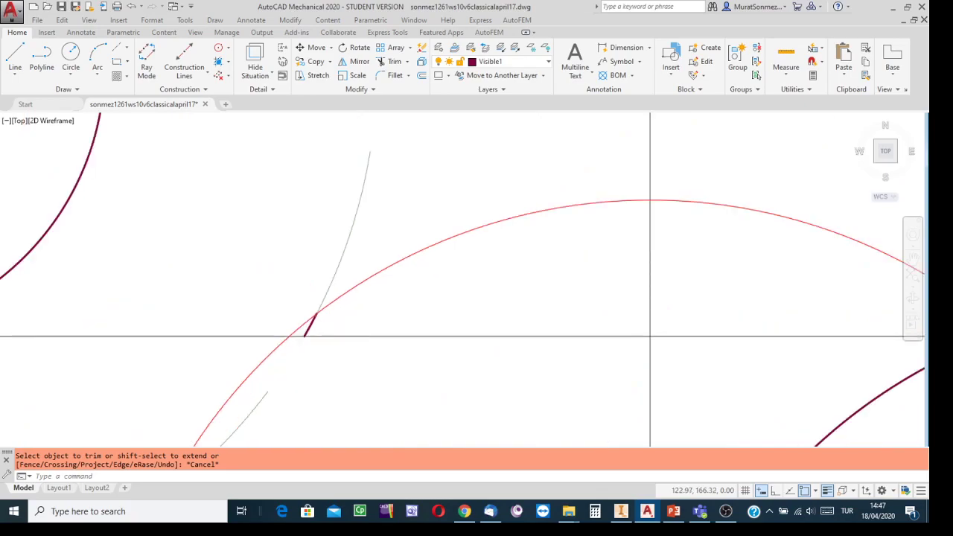
scroll(288, 325, up, 2)
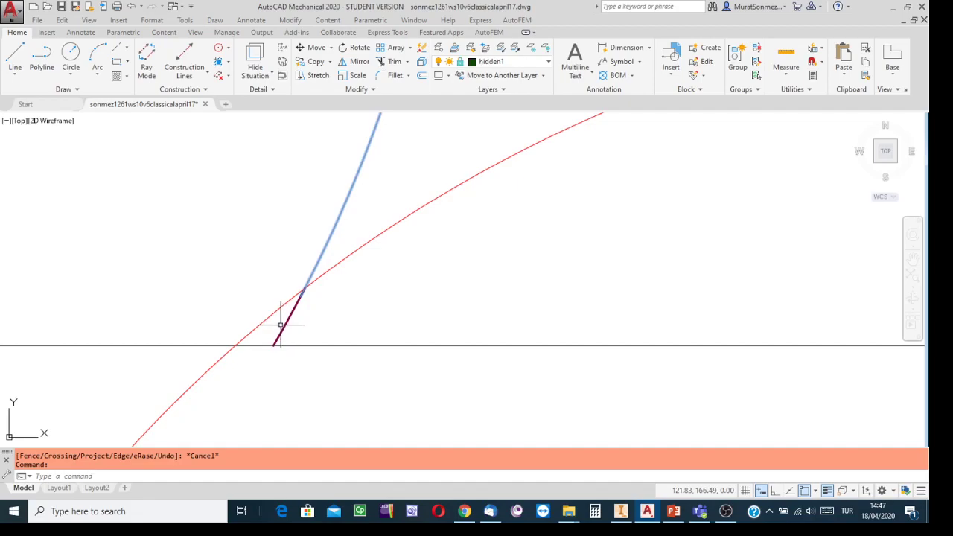
click(325, 314)
key(Escape)
key(Escape)
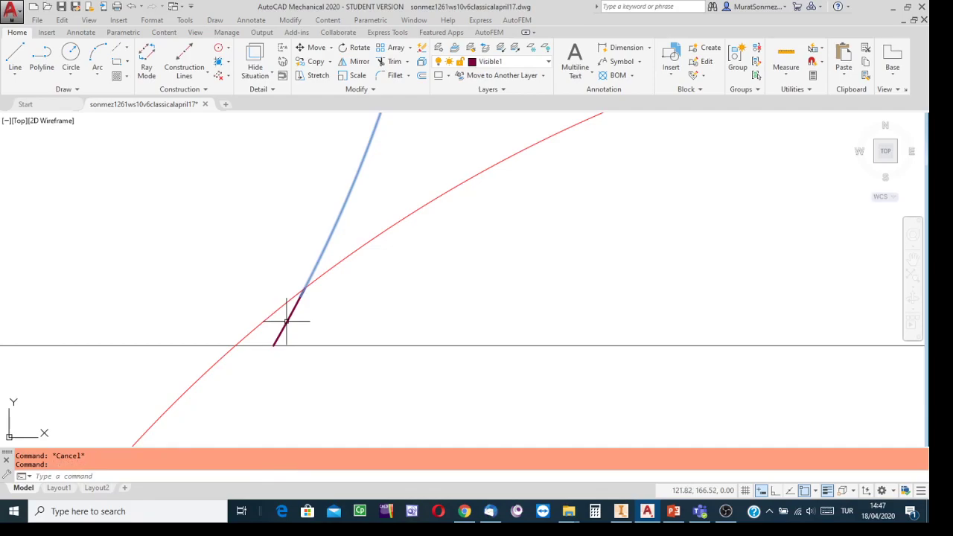
click(306, 308)
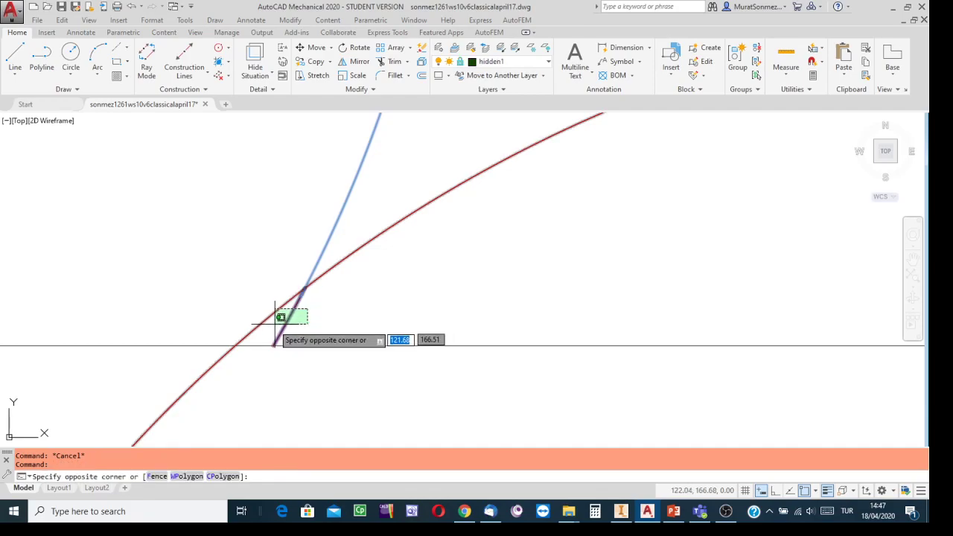
click(278, 328)
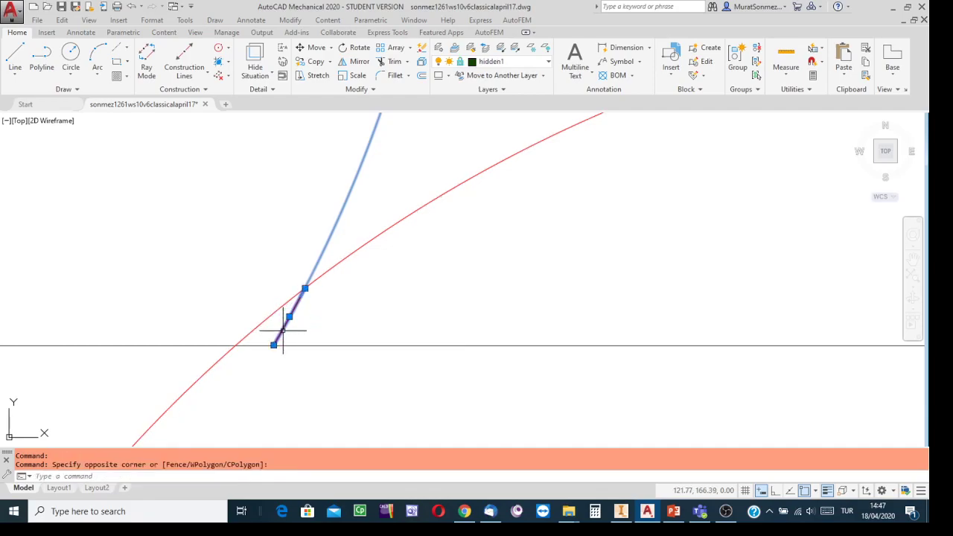
key(Delete)
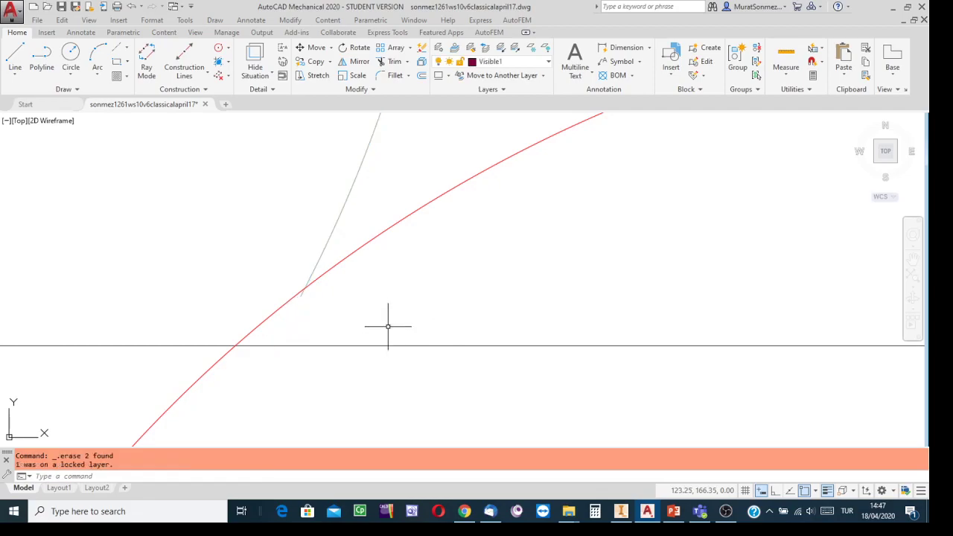
scroll(386, 320, down, 5)
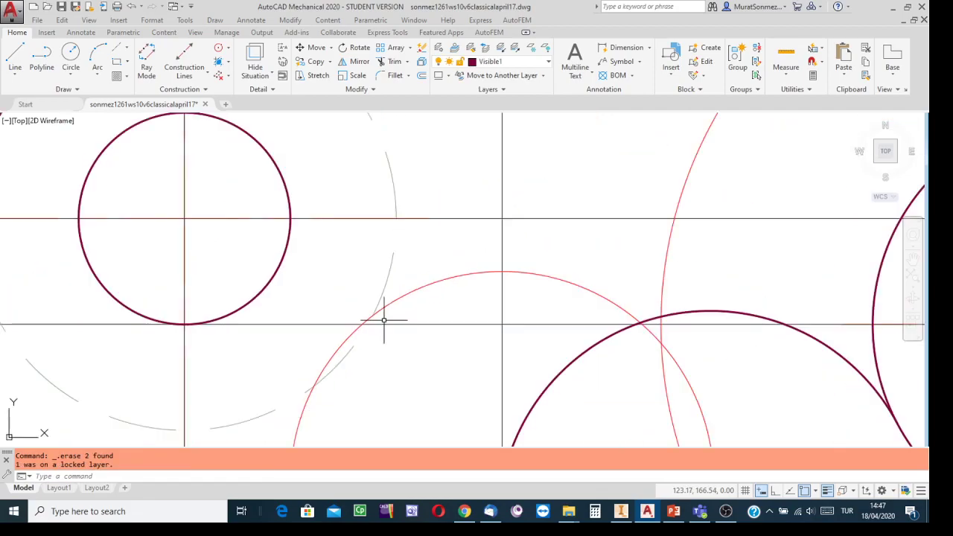
scroll(400, 333, down, 3)
scroll(449, 251, down, 3)
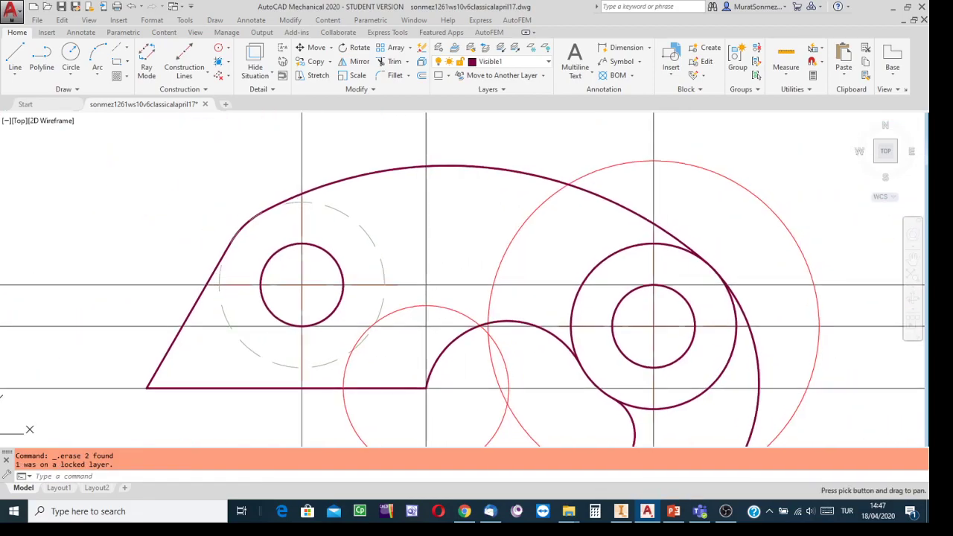
middle_drag(449, 250, 379, 223)
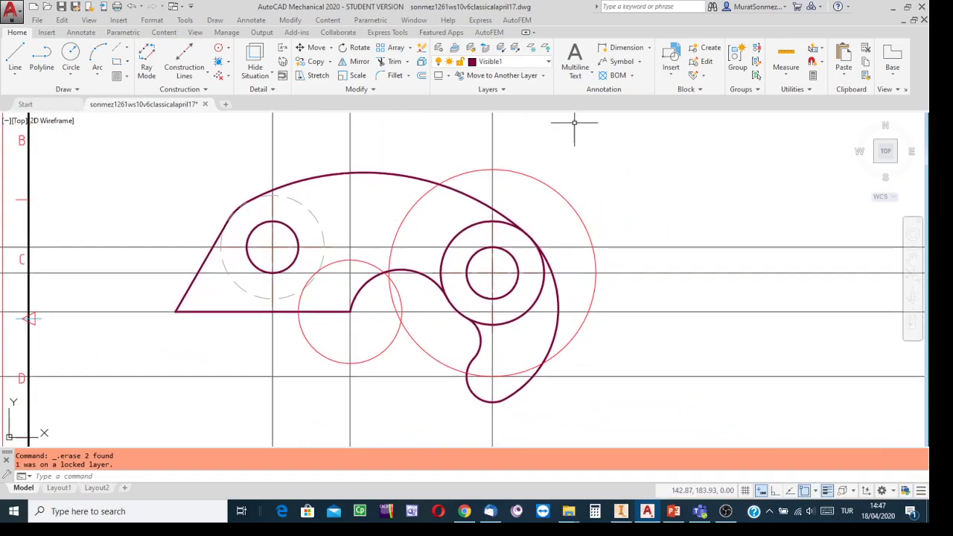
Unlock the hidden1 layer in the Layers list, then zoom out toward the title block
click(549, 63)
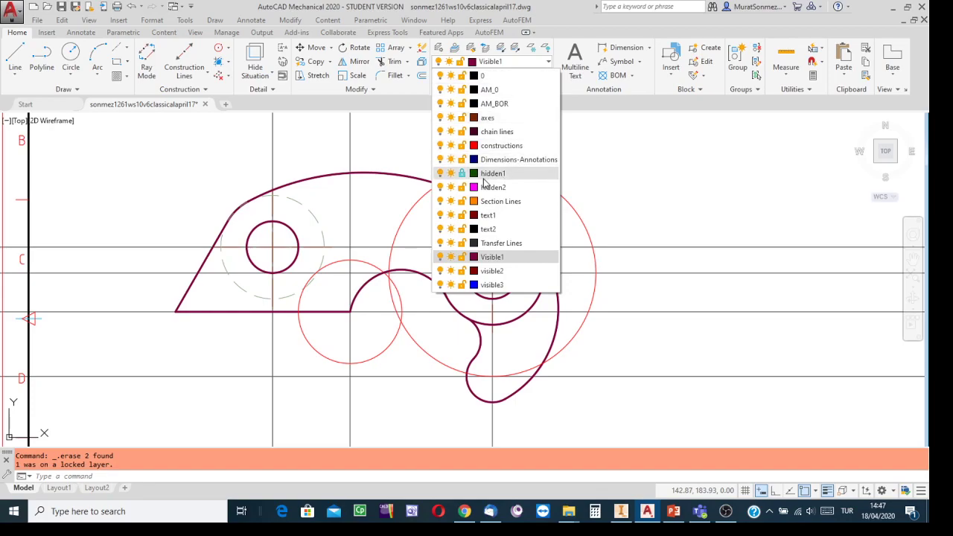
click(461, 174)
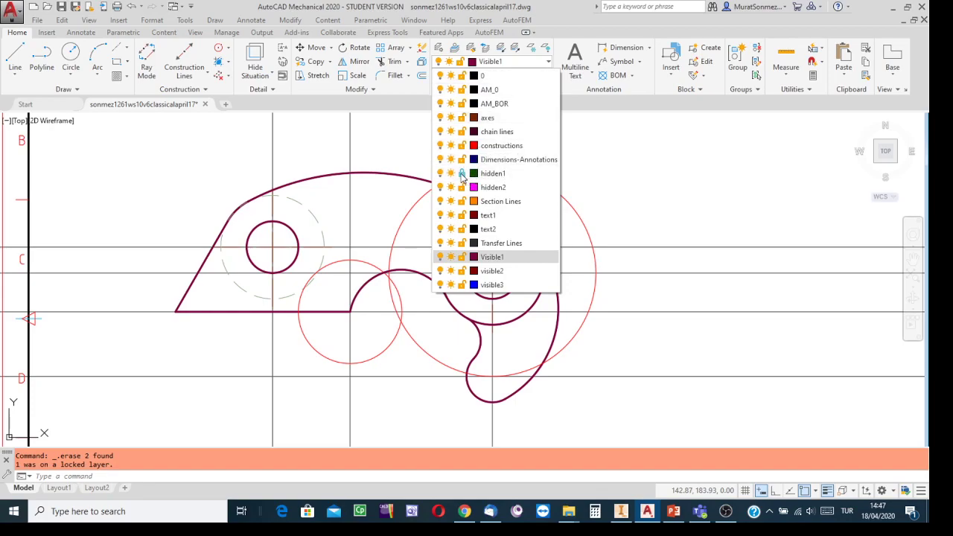
click(655, 169)
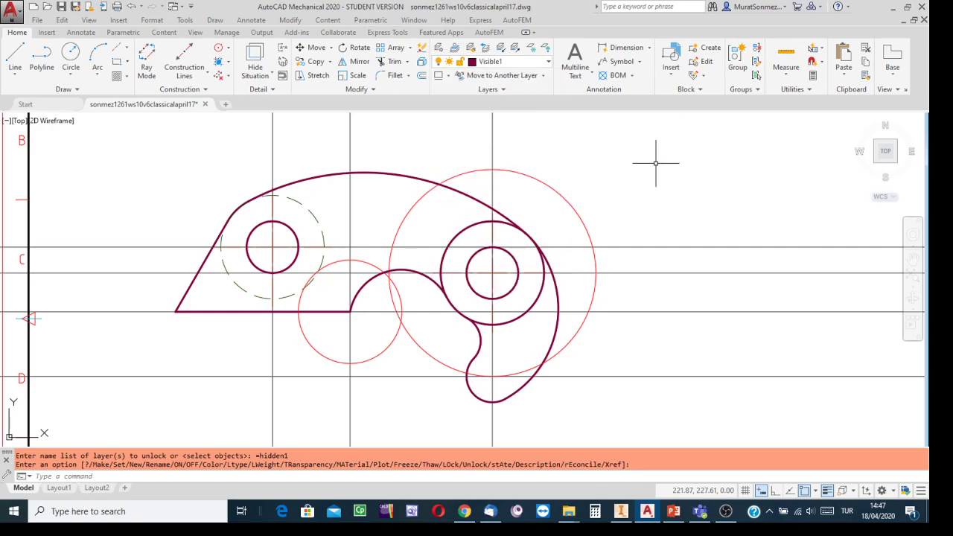
scroll(655, 162, down, 1)
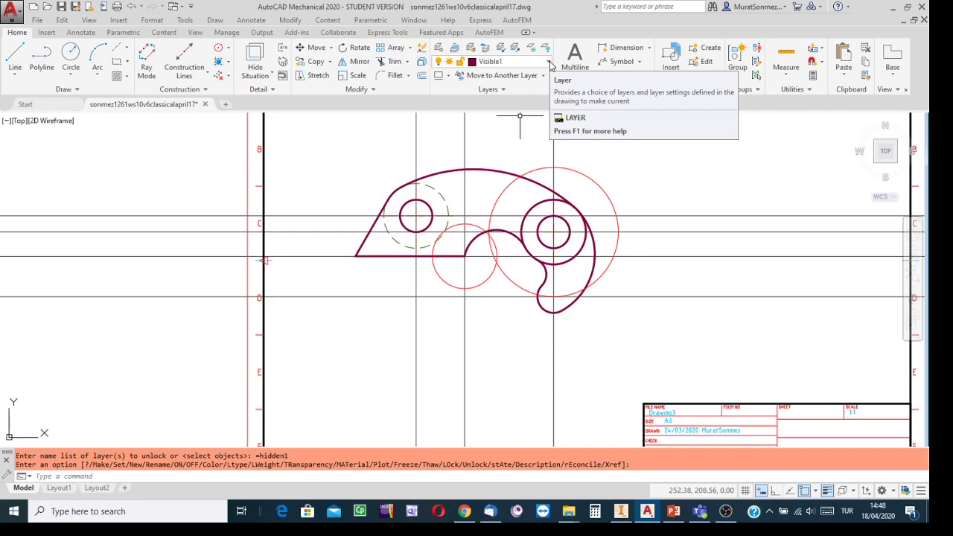
Pan over to the View 6 reference image beside the sheet and erase it
scroll(676, 175, down, 2)
mouse_move(678, 176)
middle_down()
mouse_move(519, 204)
mouse_move(408, 211)
middle_up()
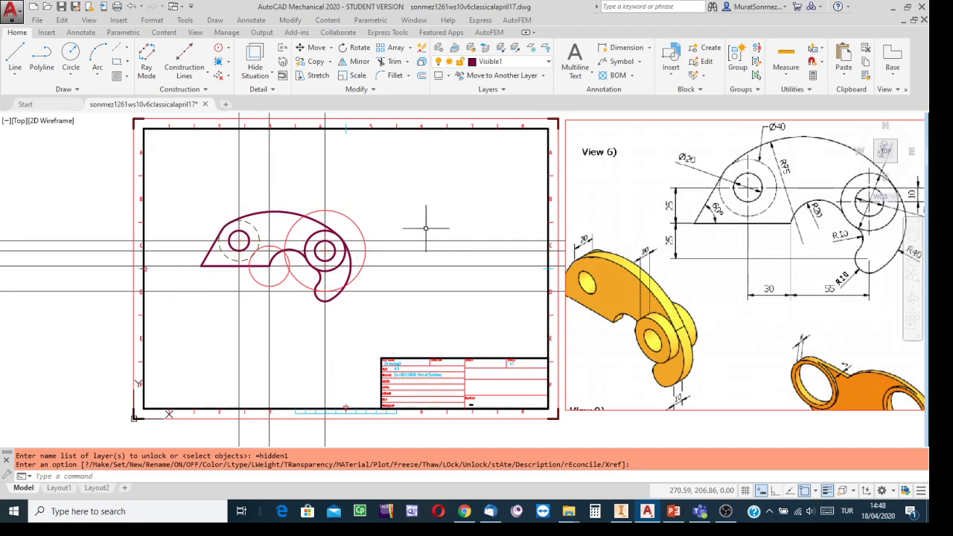
click(651, 119)
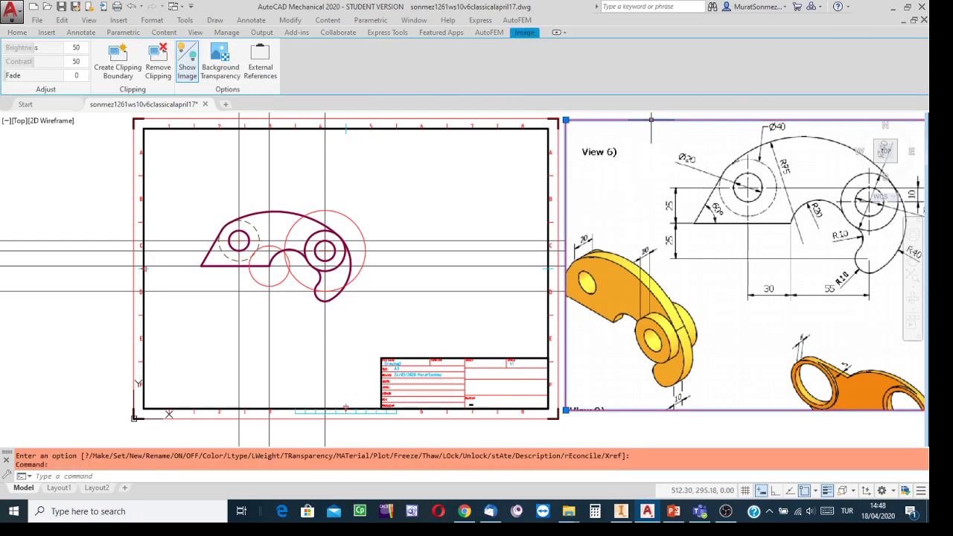
key(Delete)
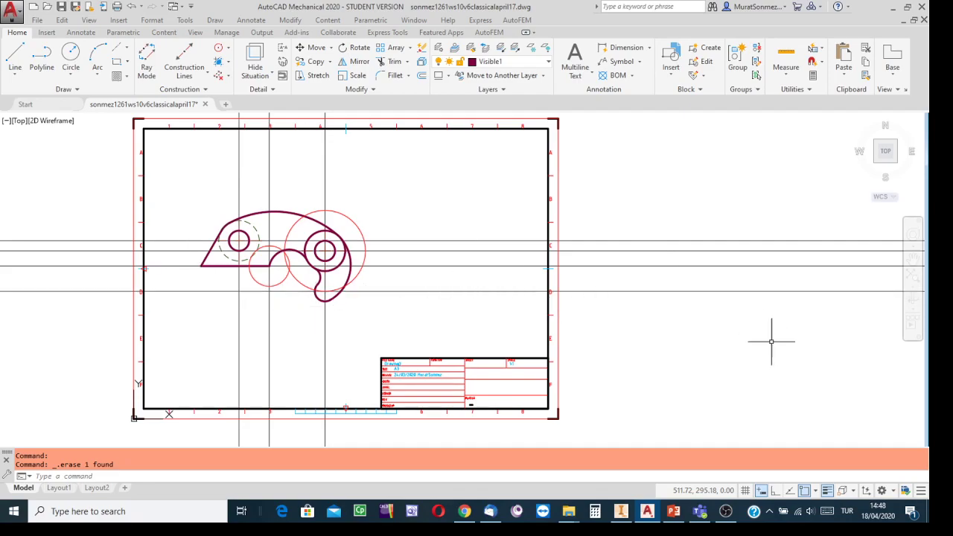
Turn OSNAP off and cut the part outline and construction lines with a crossing window
click(805, 491)
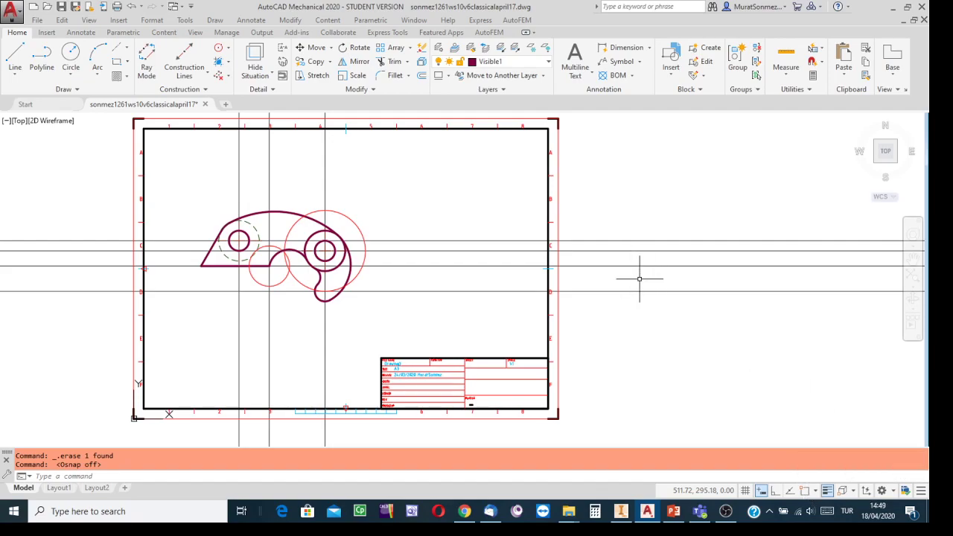
click(434, 179)
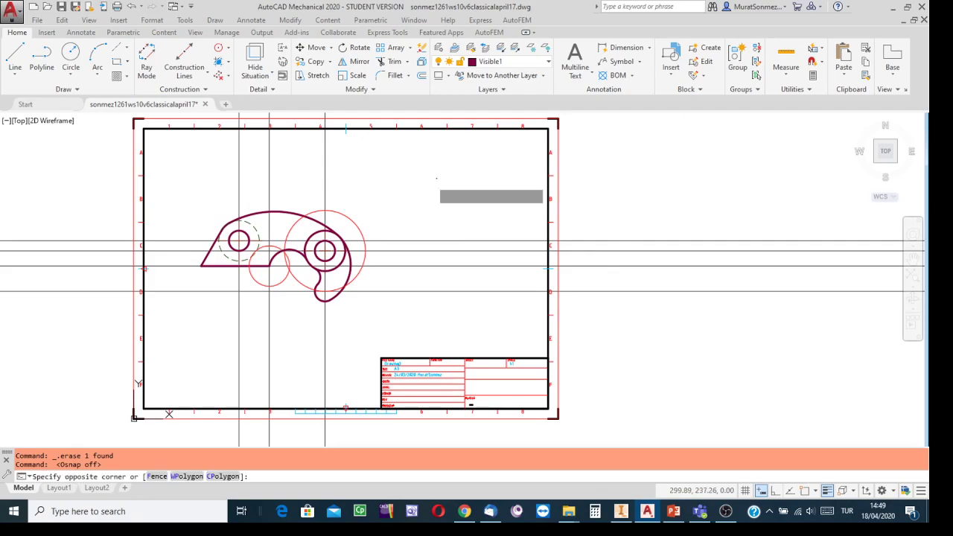
click(170, 333)
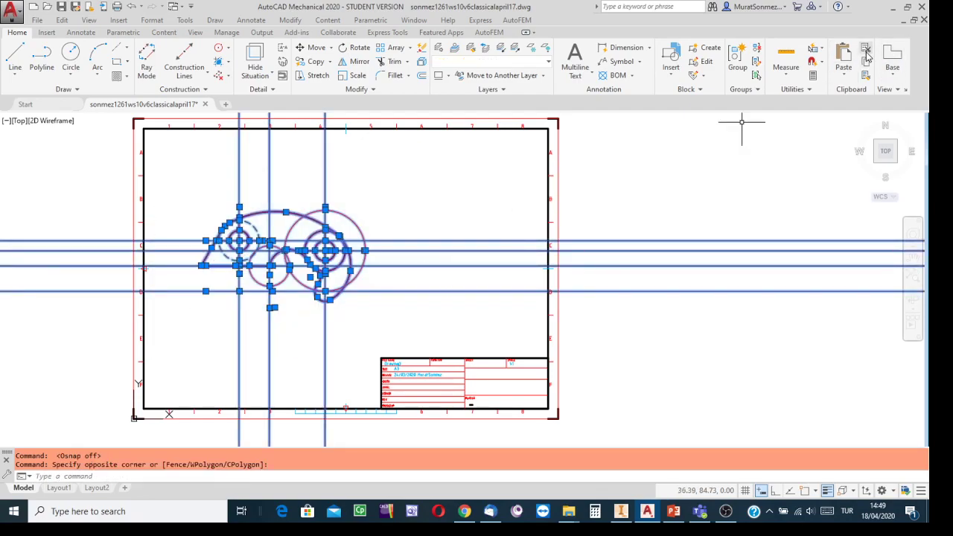
key(Delete)
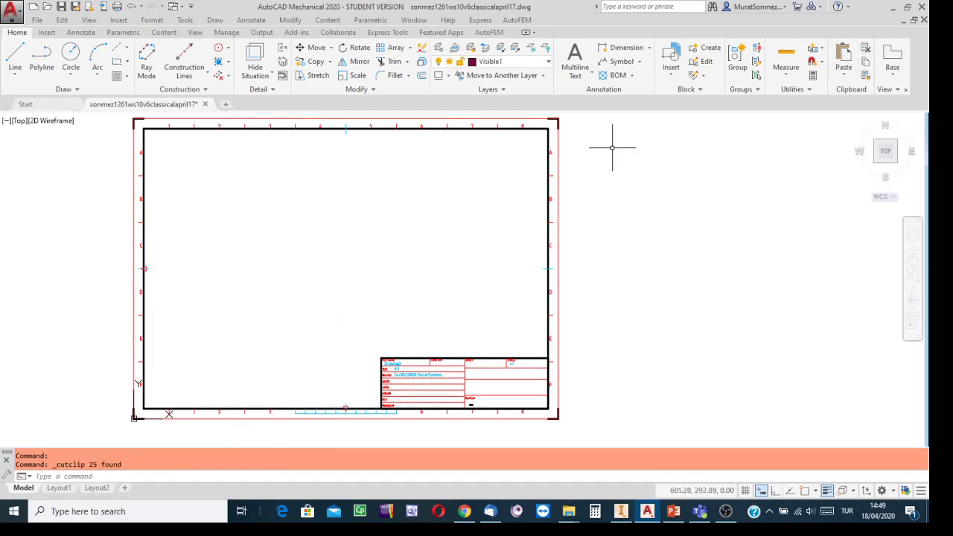
Paste the geometry inside the A3 title-block border and zoom to extents
key(ctrl+v)
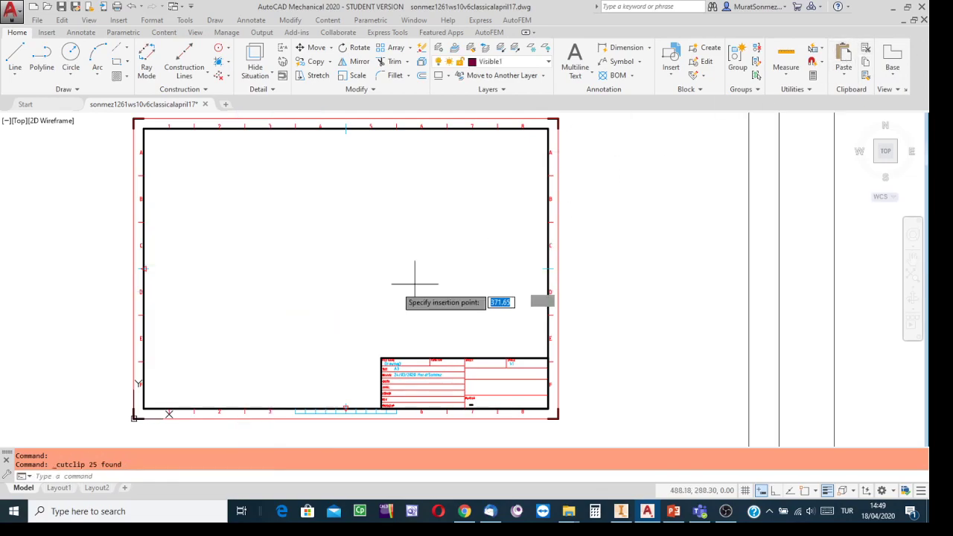
scroll(270, 330, up, 2)
scroll(270, 330, down, 4)
scroll(275, 335, down, 2)
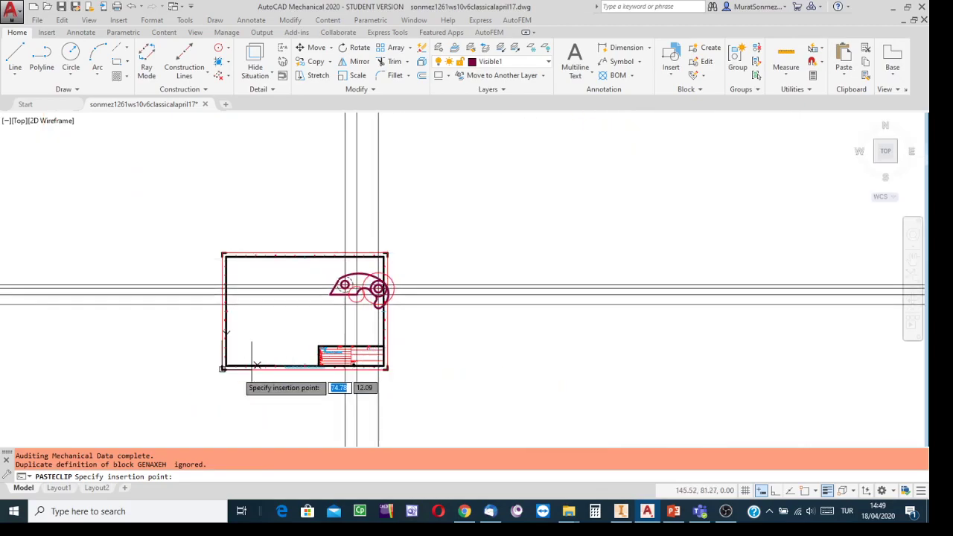
middle_drag(201, 383, 383, 323)
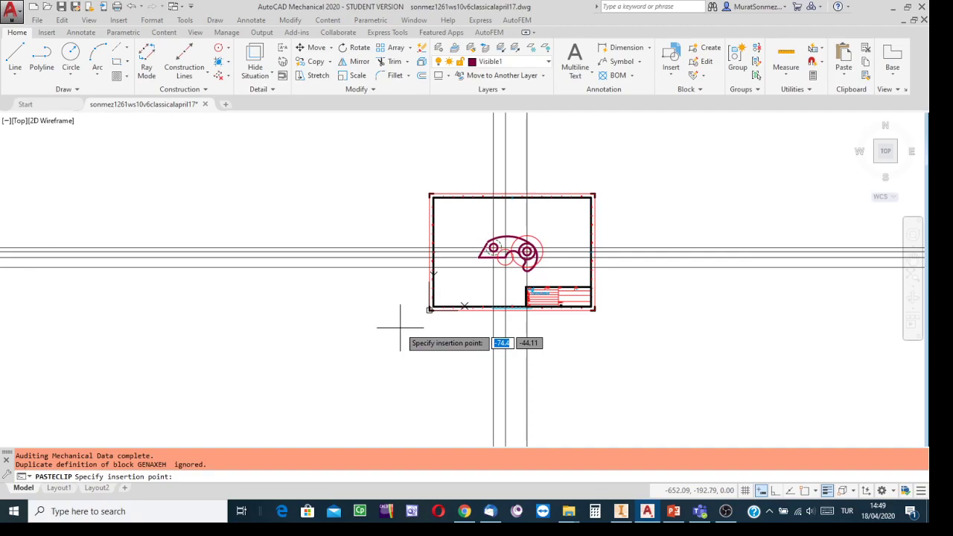
click(400, 326)
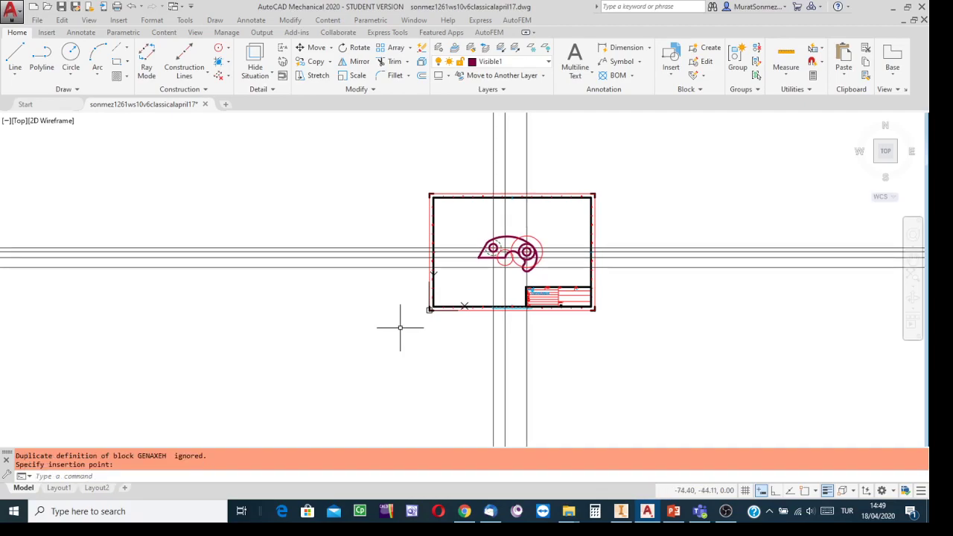
click(913, 273)
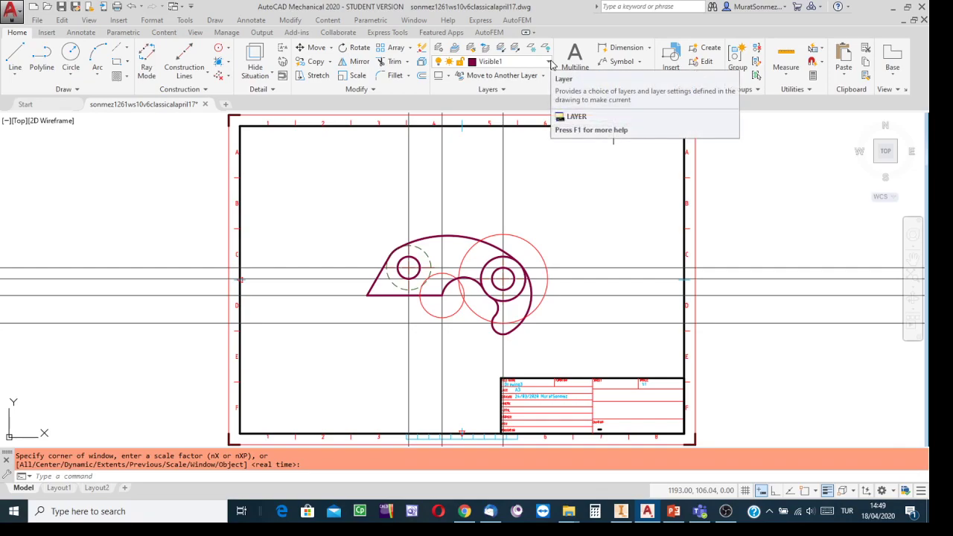
Turn off the constructions and Transfer Lines layers and check the part on the sheet
click(550, 63)
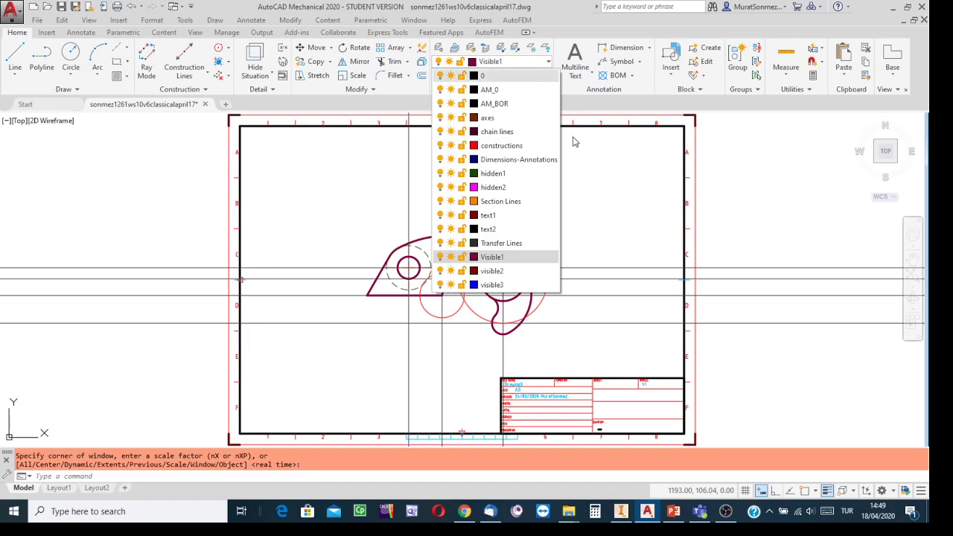
click(439, 145)
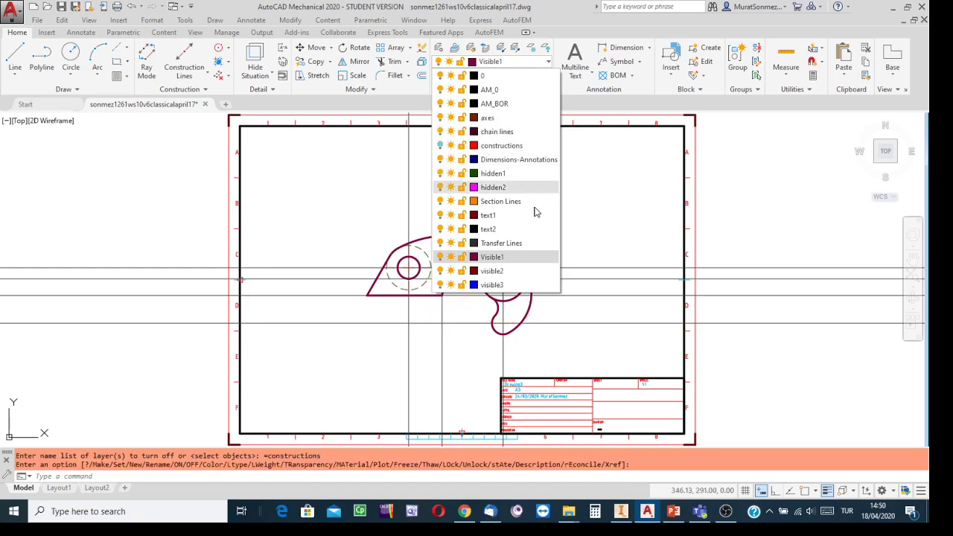
click(440, 243)
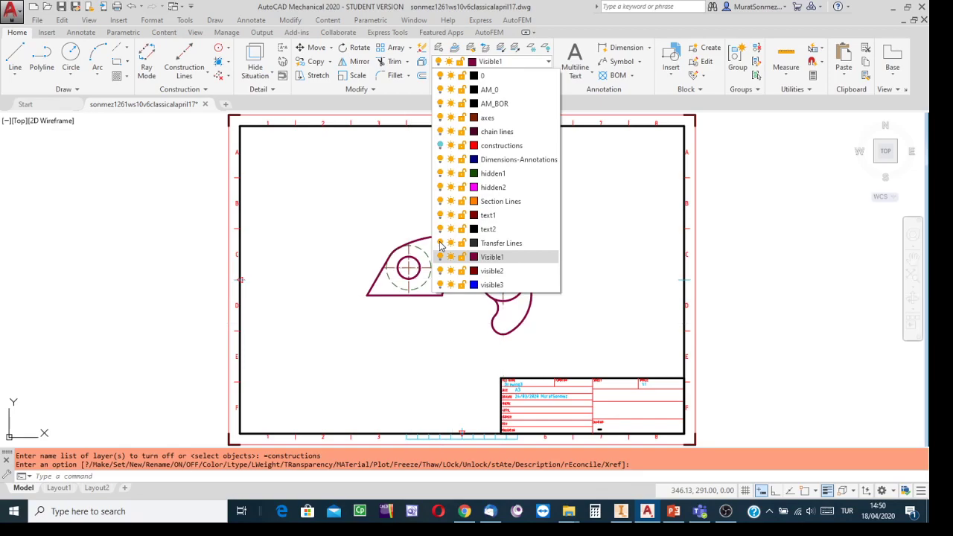
click(610, 219)
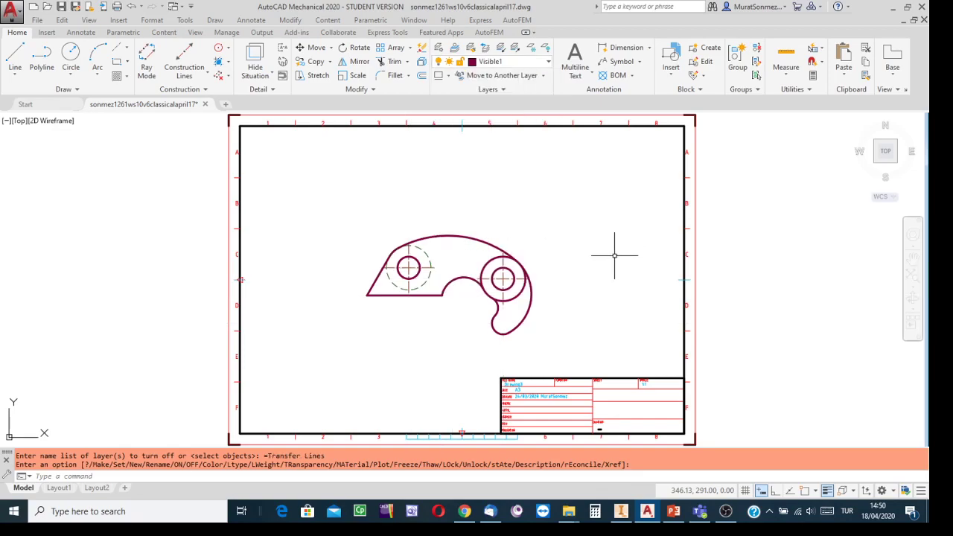
scroll(585, 293, up, 4)
mouse_move(602, 259)
middle_down()
mouse_move(643, 245)
mouse_move(761, 264)
middle_up()
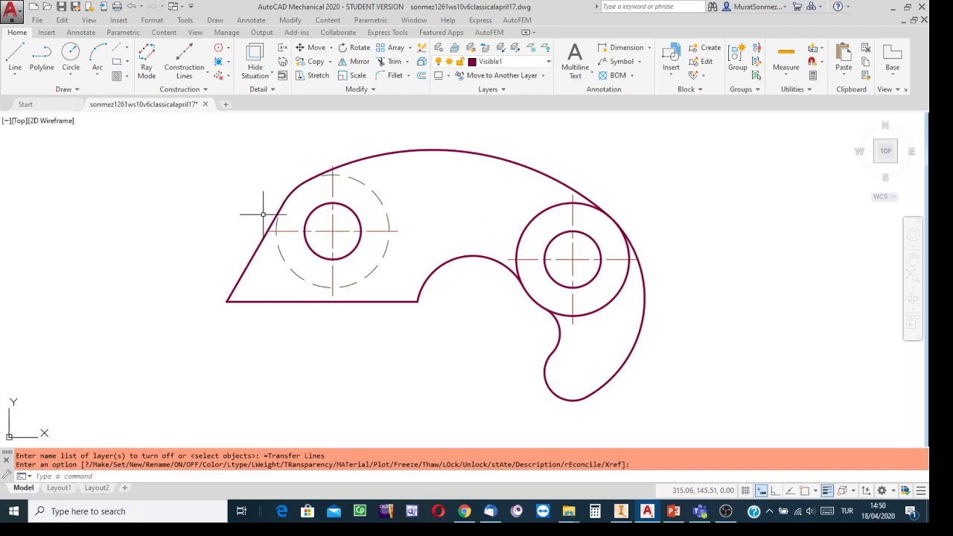
scroll(269, 207, up, 5)
scroll(274, 199, down, 7)
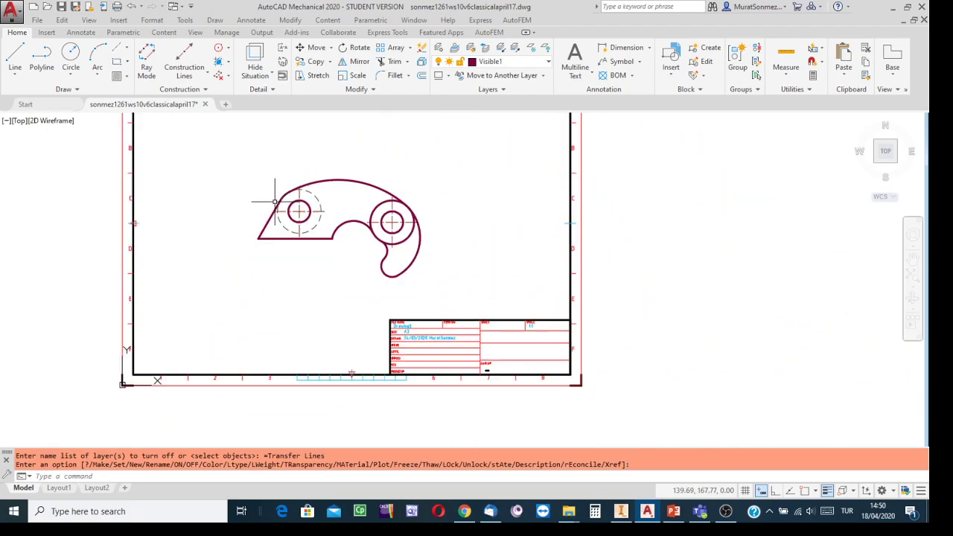
mouse_move(457, 185)
middle_down()
mouse_move(510, 240)
mouse_move(563, 239)
middle_up()
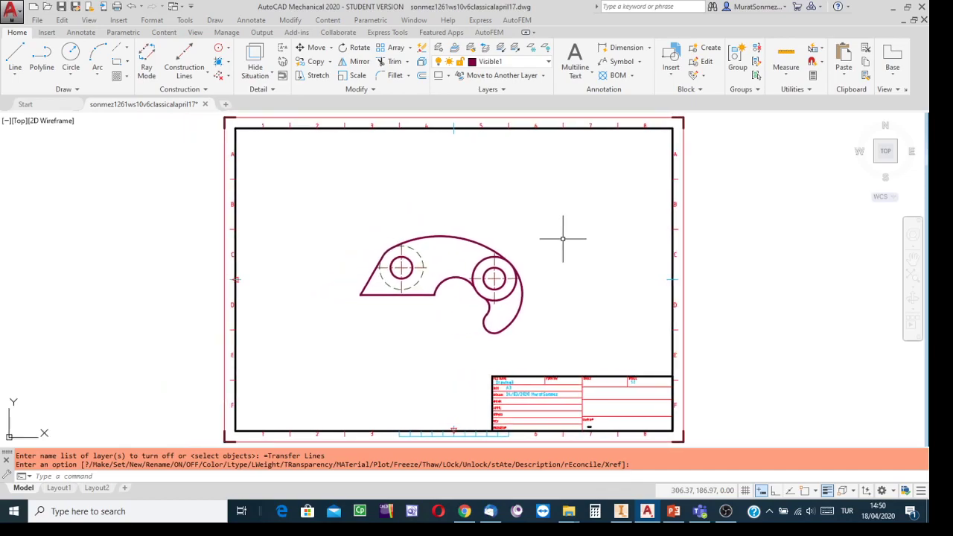
Turn the constructions layer back on so the R40 and R20 circles reappear
click(548, 64)
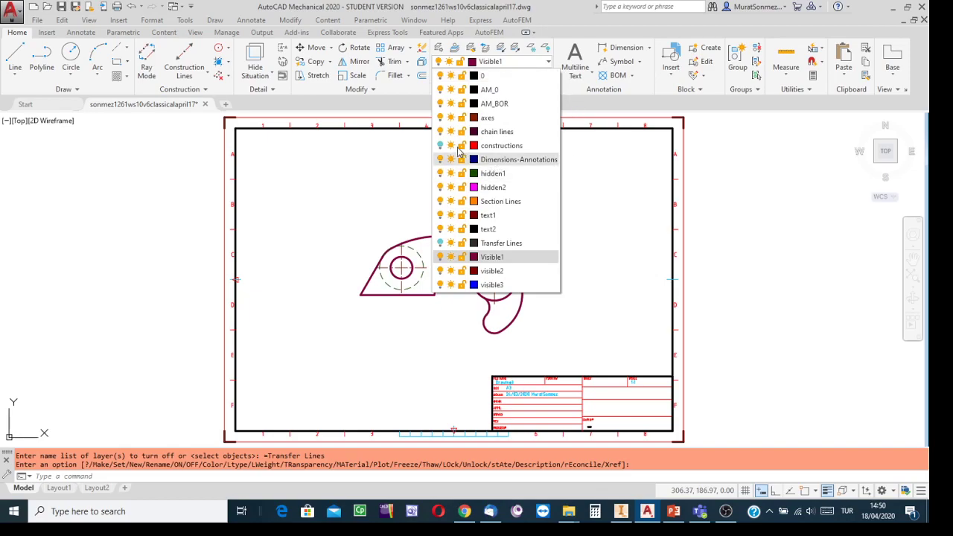
click(440, 146)
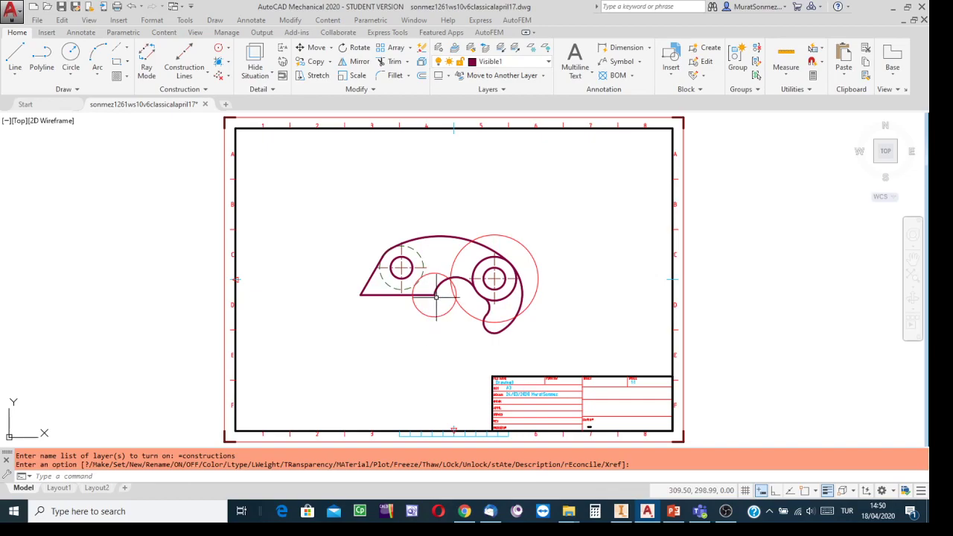
scroll(436, 296, up, 2)
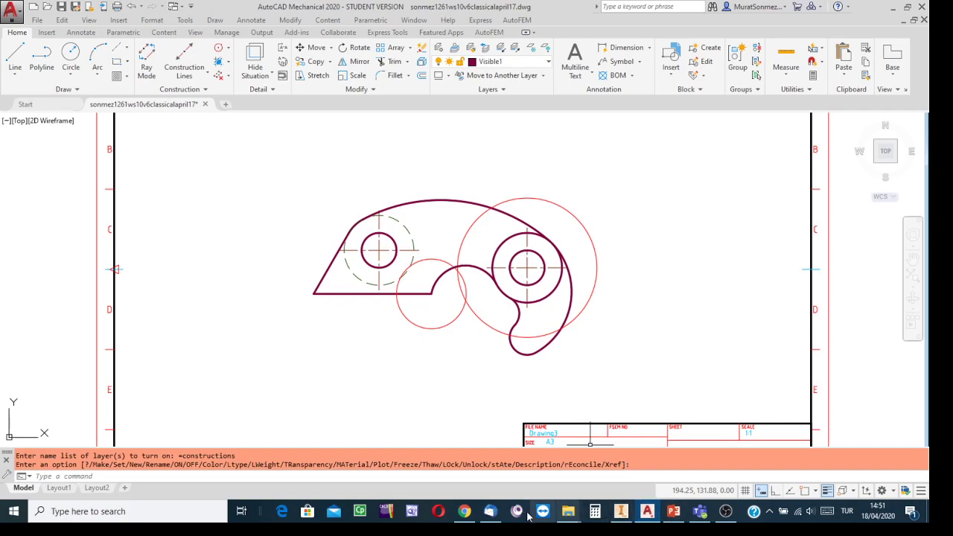
click(726, 512)
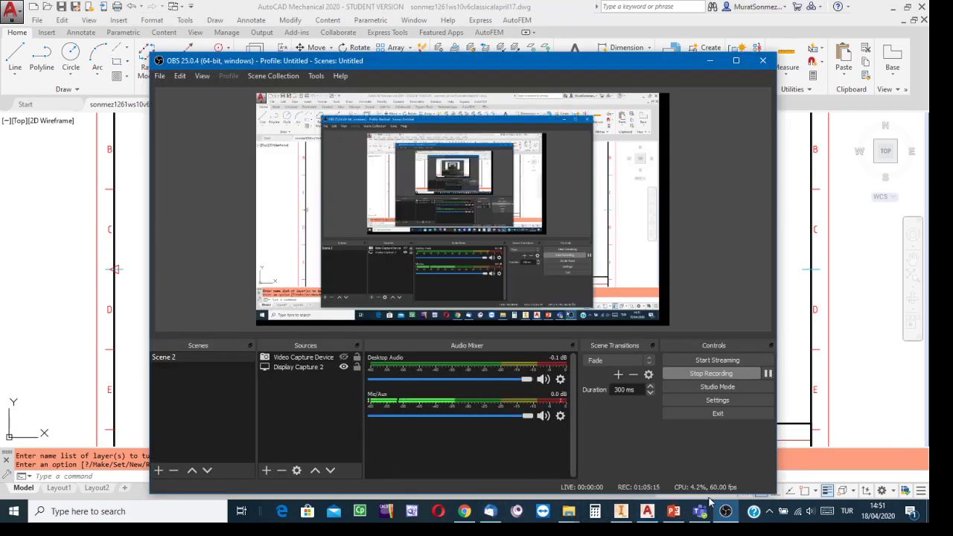
click(344, 358)
click(344, 367)
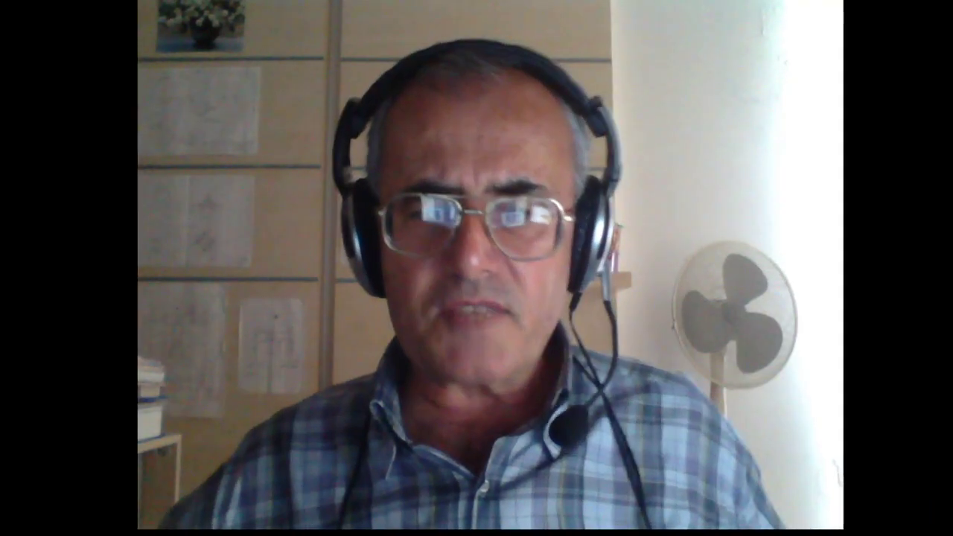